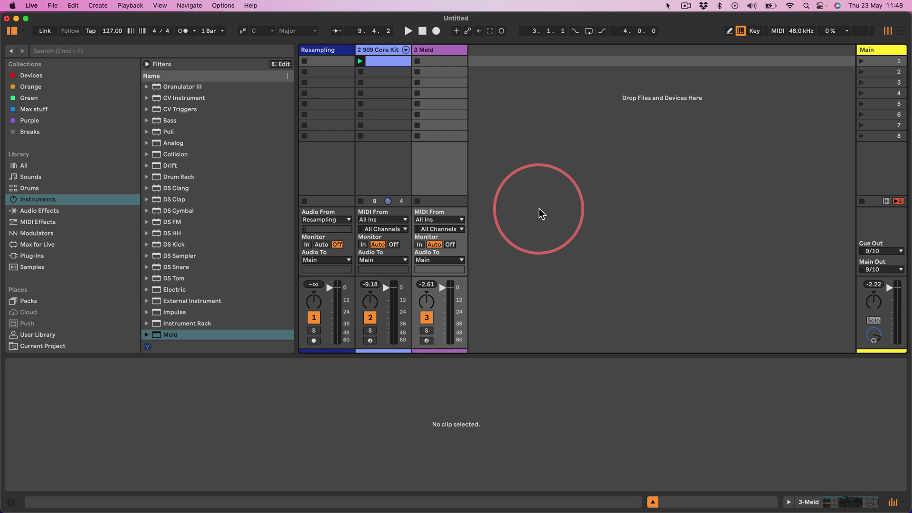
Create an empty MIDI clip in the Meld track's first slot and show its enlarged note editor together with the Meld device.
click(360, 61)
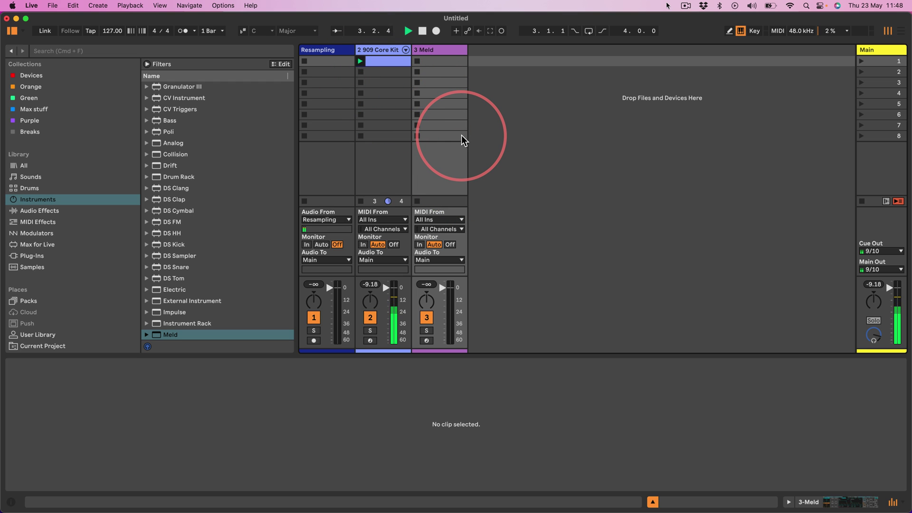
double_click(442, 63)
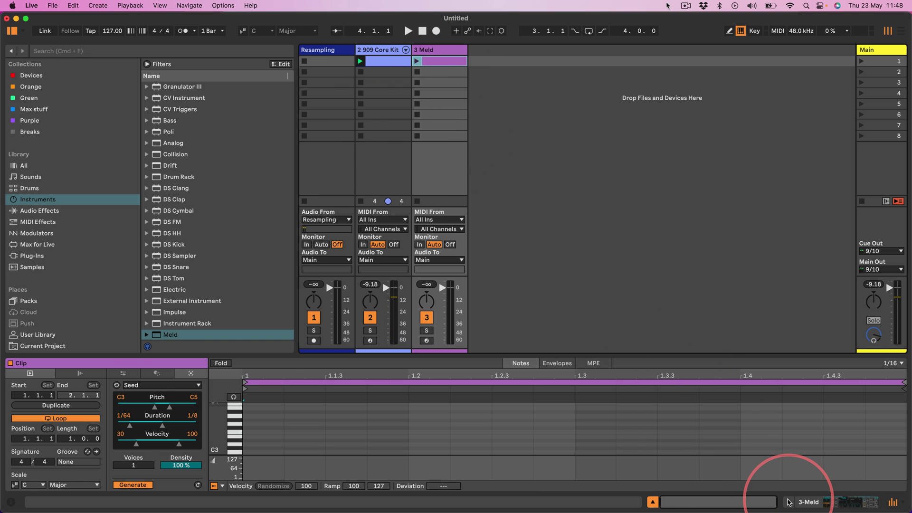
click(788, 502)
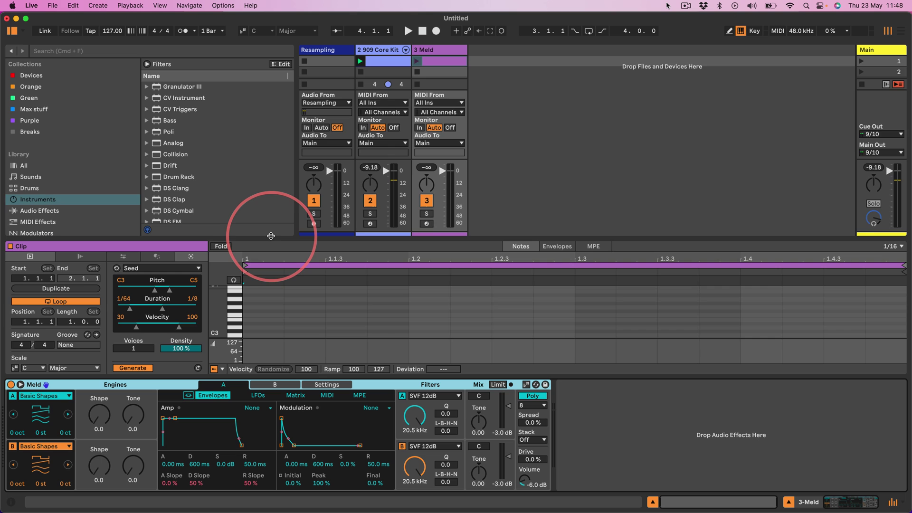
drag(247, 240, 266, 144)
drag(209, 241, 221, 236)
Set the new clip's scale to C Dorian and fill it with notes from the Seed generator, auditioning them with the drums.
click(15, 276)
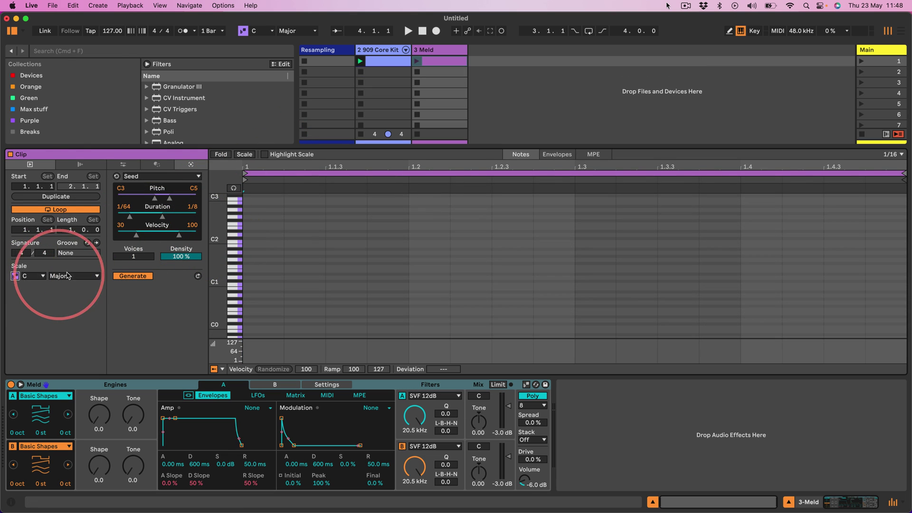
click(72, 276)
click(66, 44)
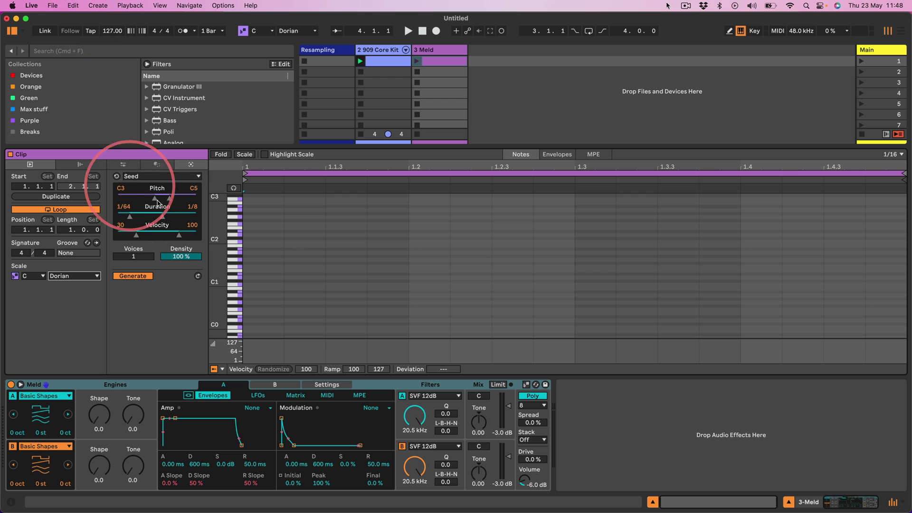
click(198, 276)
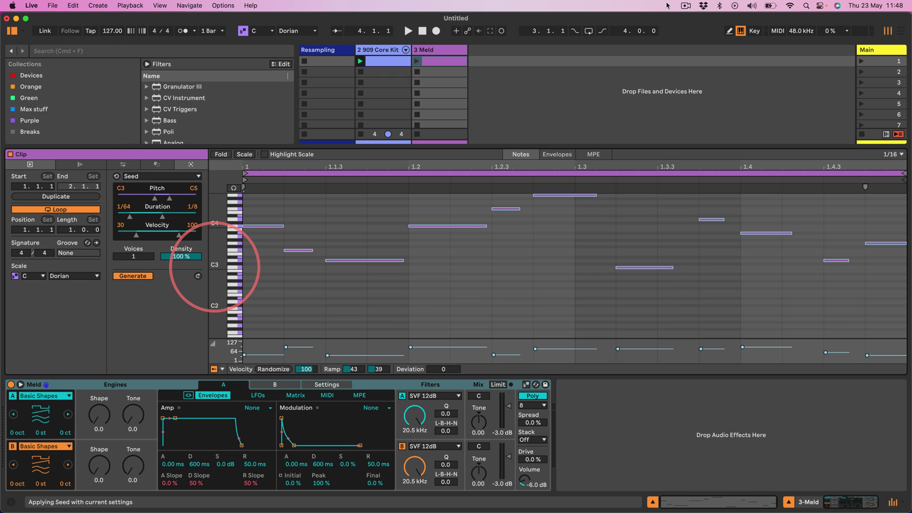
click(417, 61)
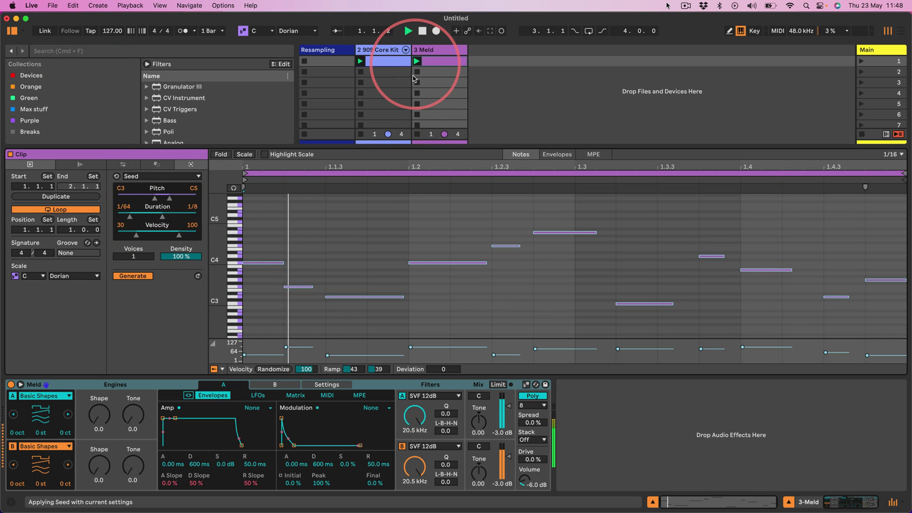
Transpose all notes in the Meld clip down two octaves and audition them.
click(350, 248)
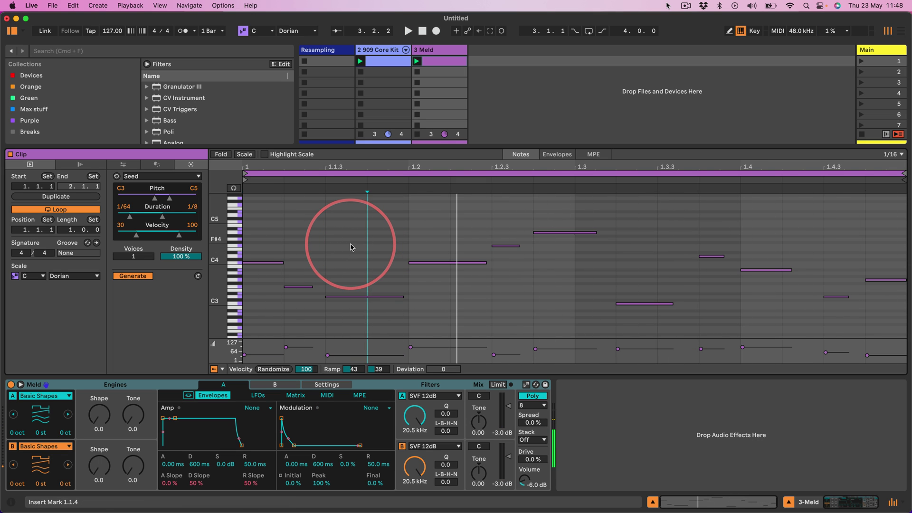
key(super+a)
key(shift+Down)
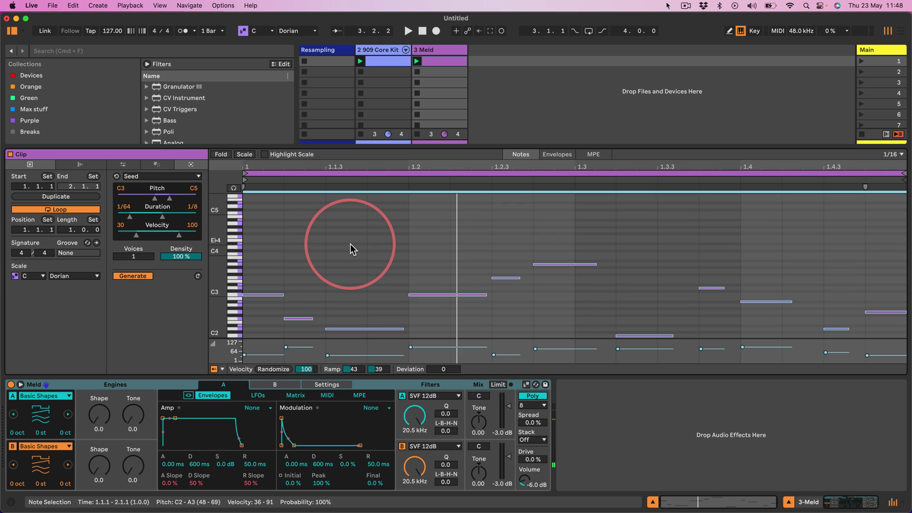
key(space)
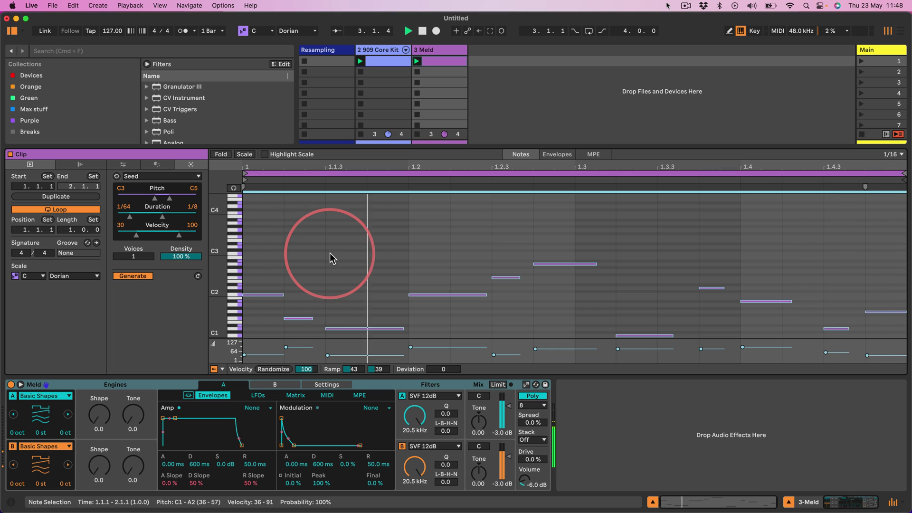
click(331, 254)
key(space)
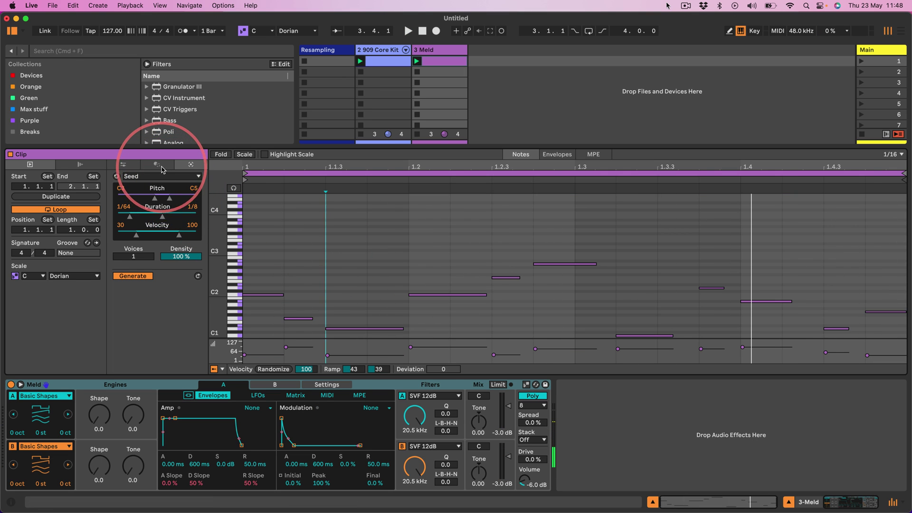
Apply the Span transformation to the Meld clip's notes, using Tenuto and a variation of 54 %.
click(157, 164)
click(153, 177)
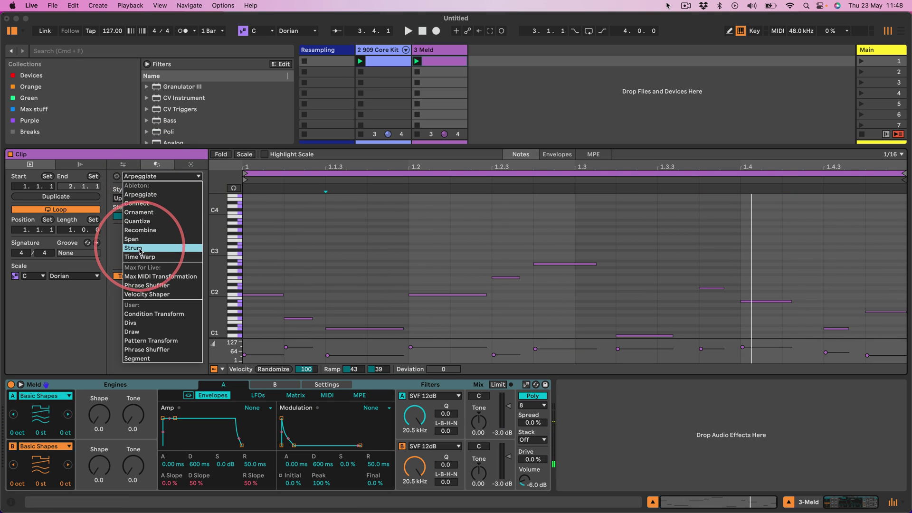
click(150, 204)
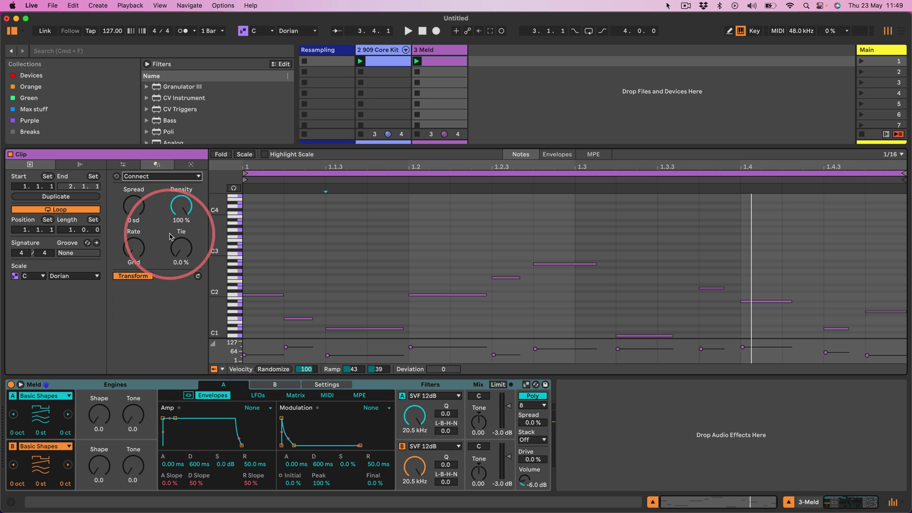
click(152, 177)
click(143, 239)
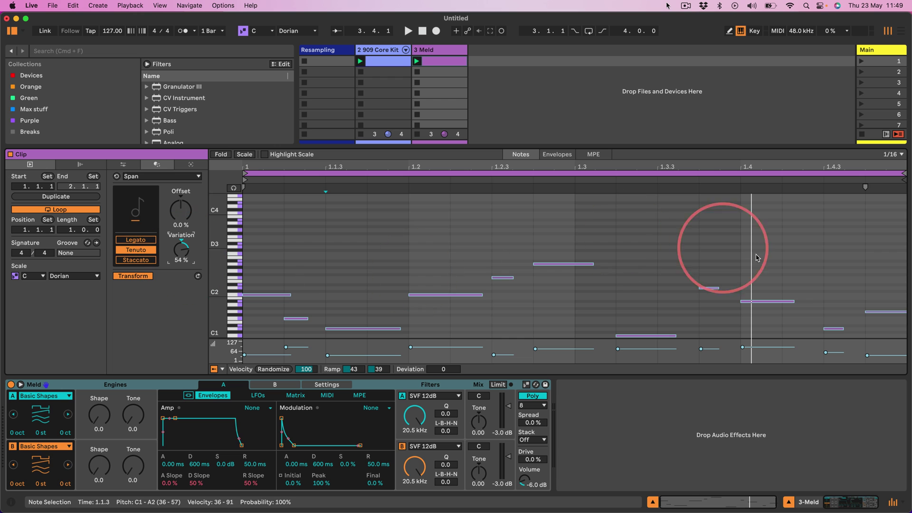
Add a sixteenth note on G1 at beat 1.3 and play the clip.
scroll(549, 289, down, 5)
scroll(551, 288, up, 2)
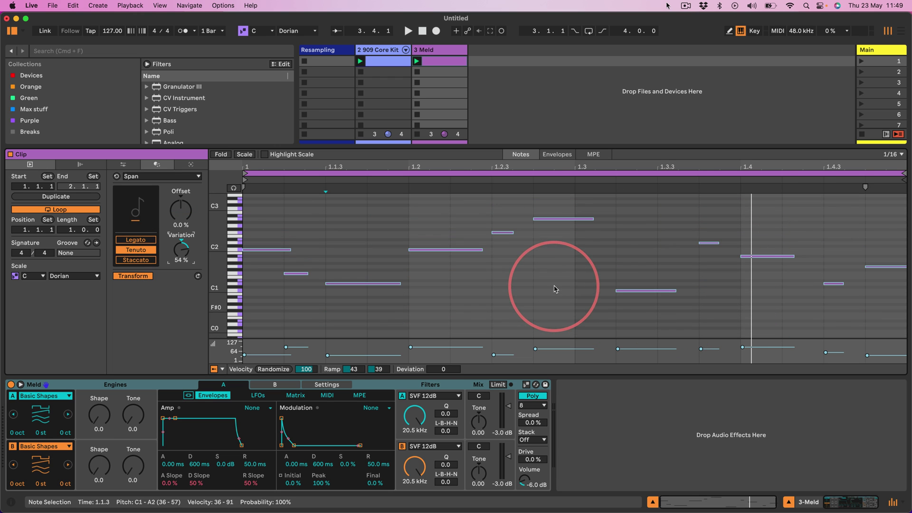
double_click(588, 270)
key(space)
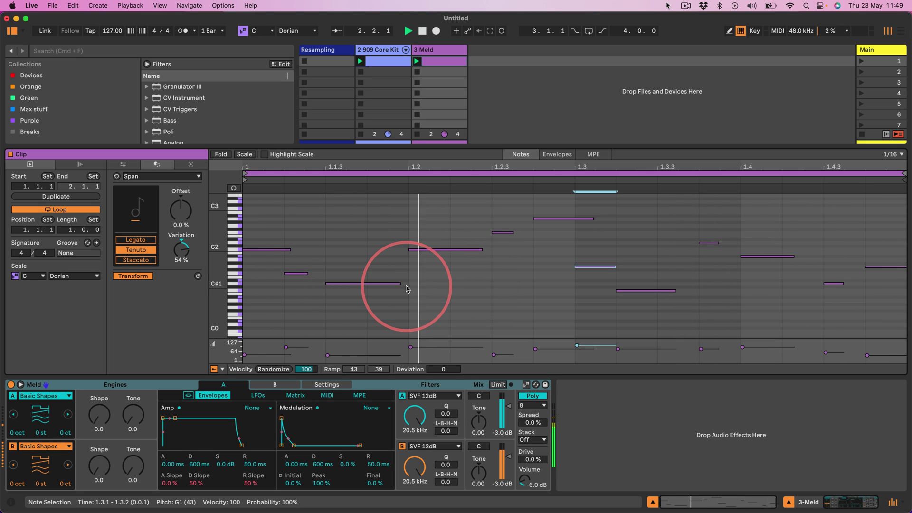
Transpose all notes in the Meld clip up one octave and fit them in the note editor.
click(287, 302)
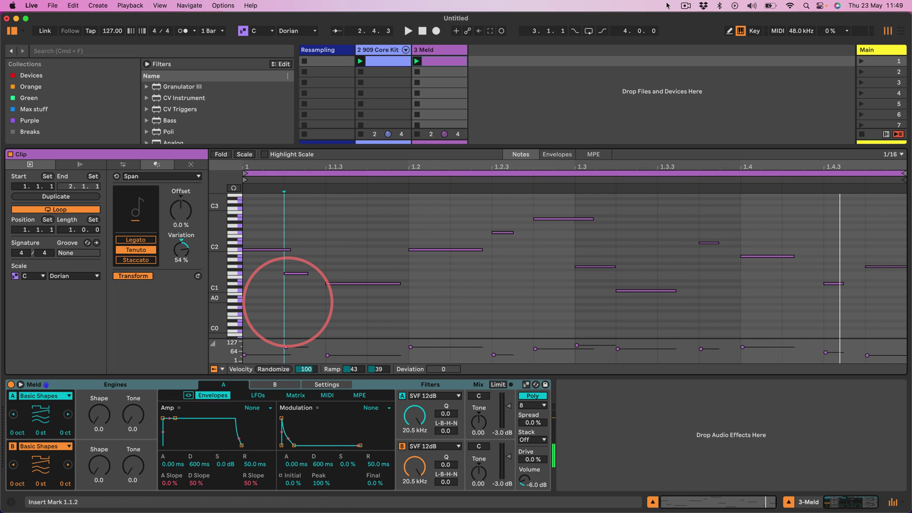
key(super+a)
key(shift+Up)
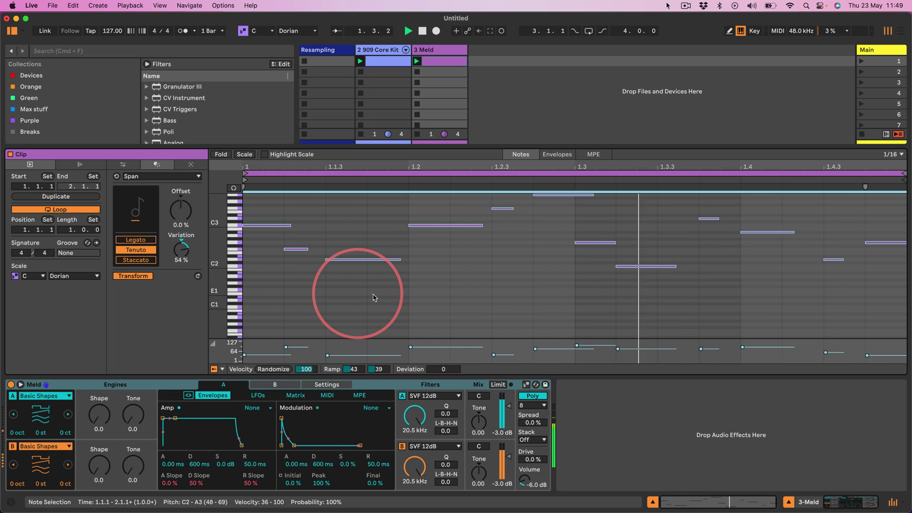
drag(212, 272, 234, 261)
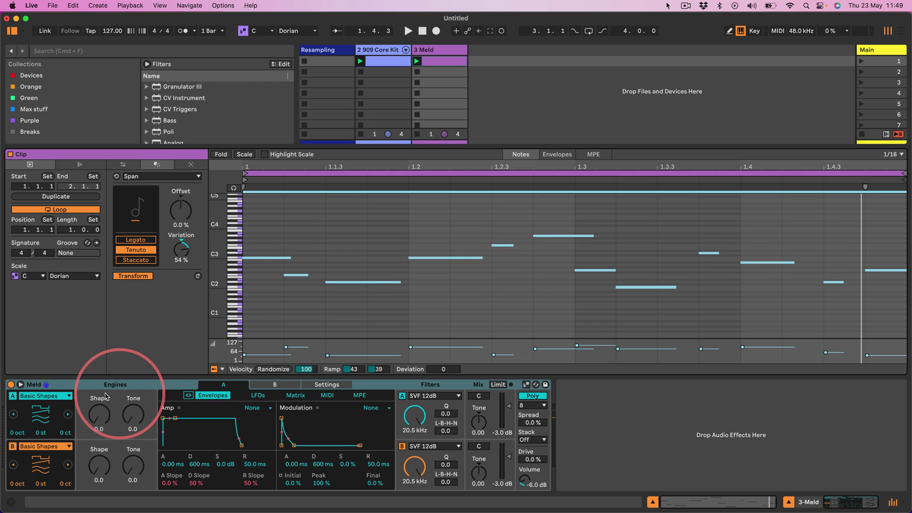
Set the Shape of Meld's engine A to 50.0 and switch the synth's voice mode to Mono during playback.
key(space)
mouse_move(99, 414)
mouse_down()
mouse_move(99, 400)
mouse_move(98, 415)
mouse_up()
key(space)
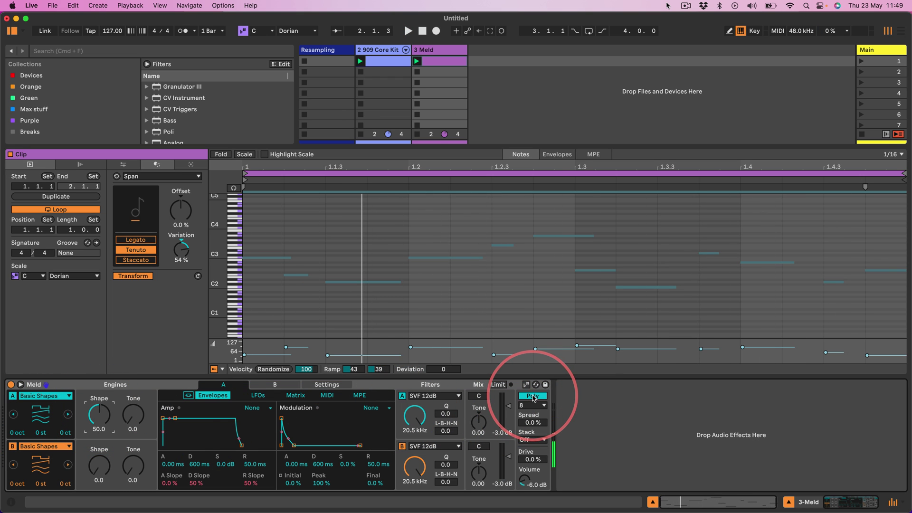
click(533, 396)
key(space)
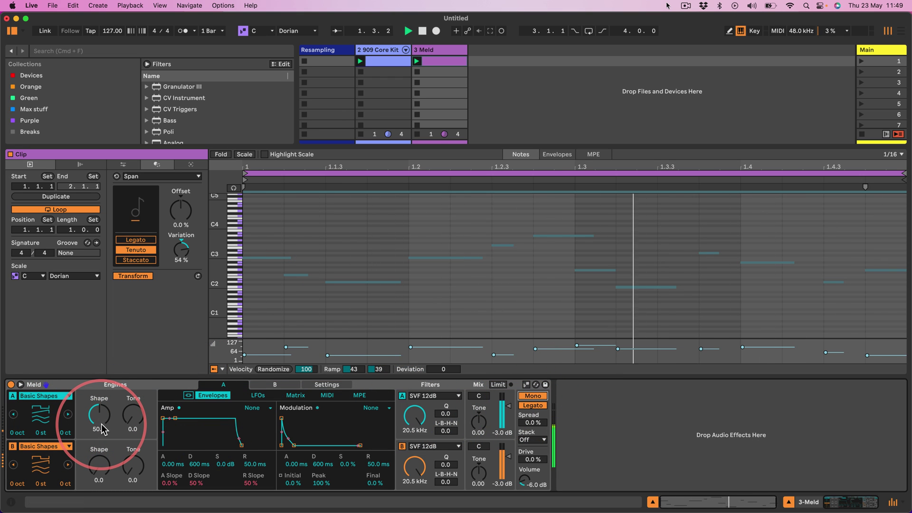
Switch off engine B and give engine A's amp envelope 3.86 s decay, 100 % decay slope, -∞ dB sustain and 23.4 s release.
drag(175, 418, 186, 446)
drag(252, 467, 250, 452)
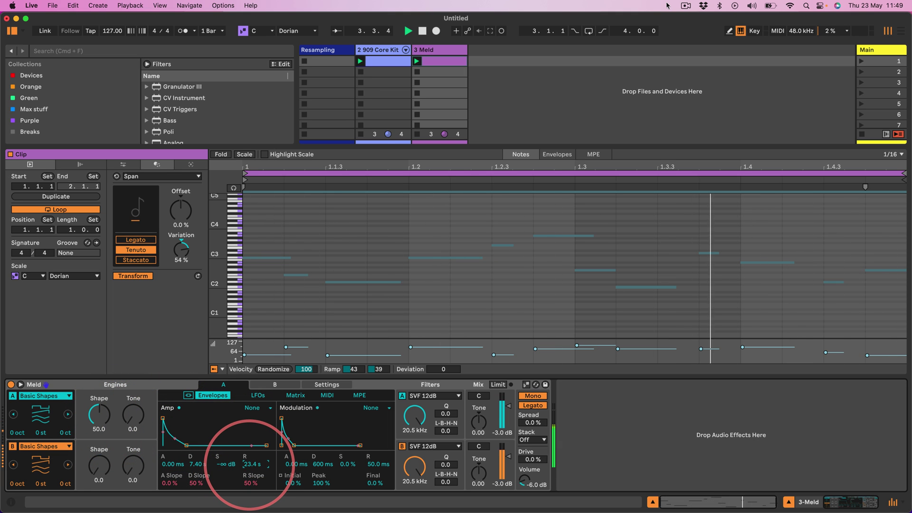
drag(175, 439, 182, 446)
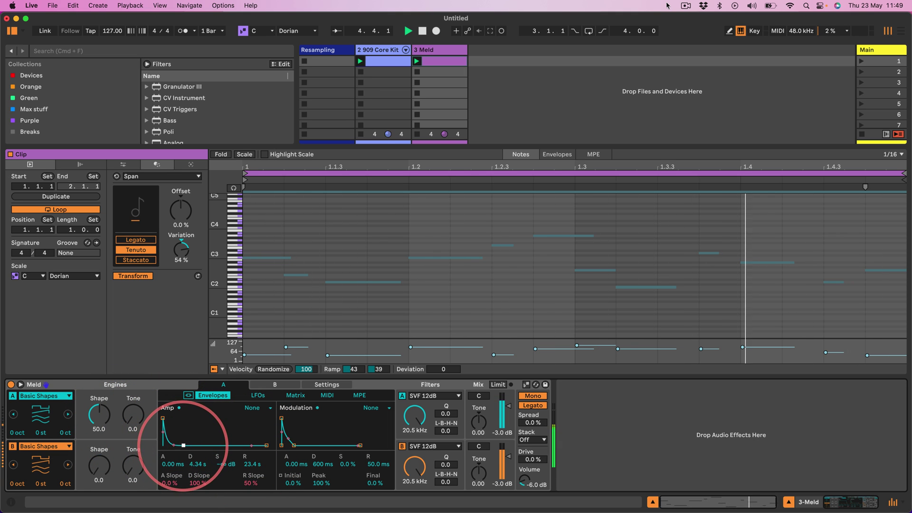
key(space)
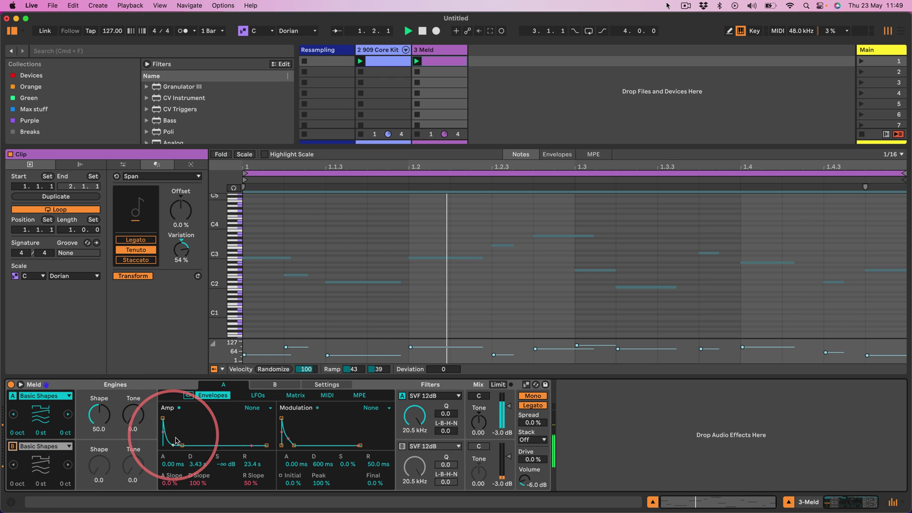
drag(182, 446, 257, 440)
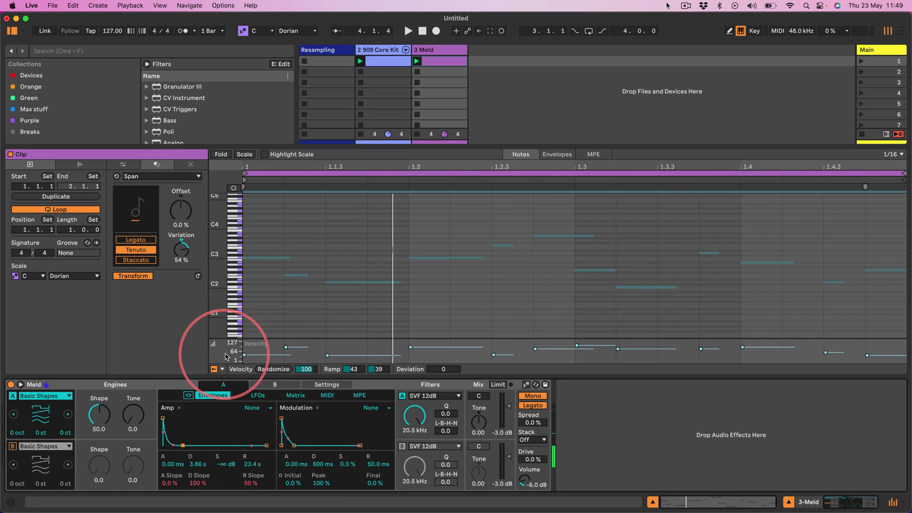
Set the velocity of all notes in the Meld clip to 1 and play the clip.
click(329, 355)
click(276, 315)
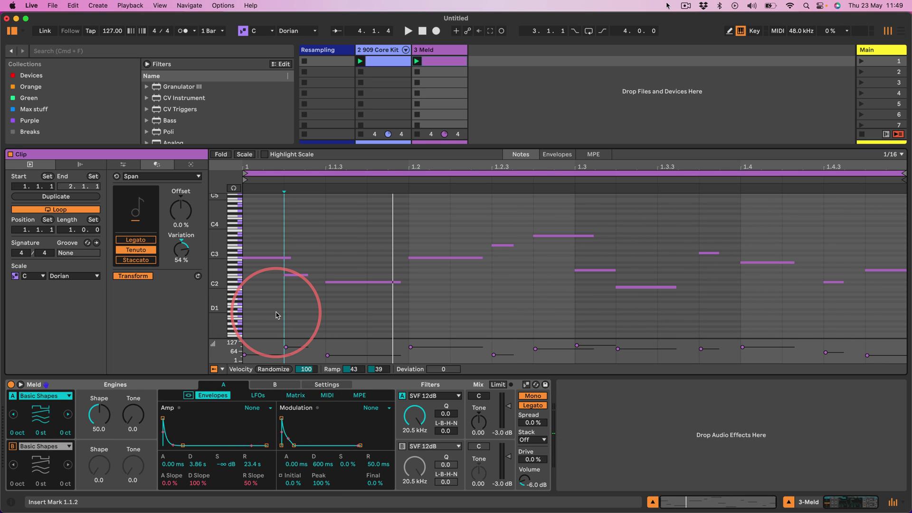
key(super+a)
mouse_move(328, 355)
mouse_down()
mouse_move(326, 343)
mouse_move(327, 358)
mouse_up()
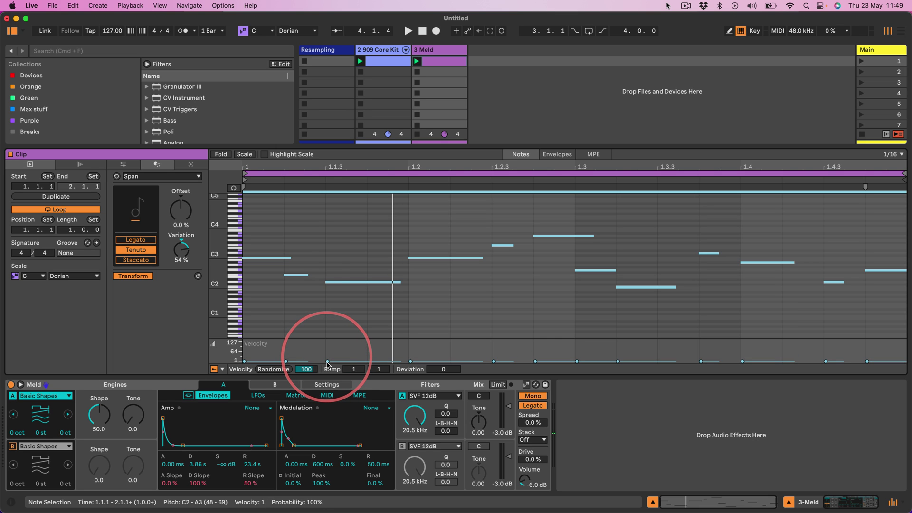
key(space)
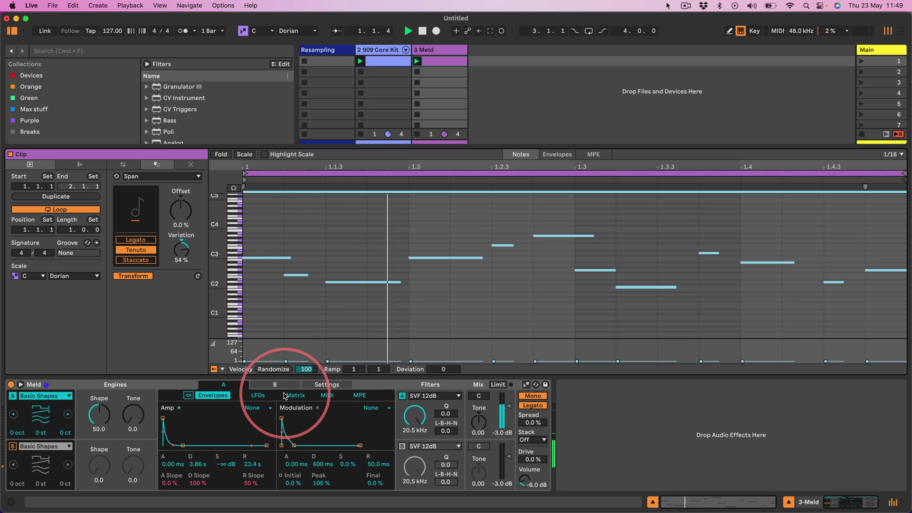
Set the velocity-to-volume amount in engine A's MIDI modulation matrix to 0.0 and audition the clip.
click(328, 396)
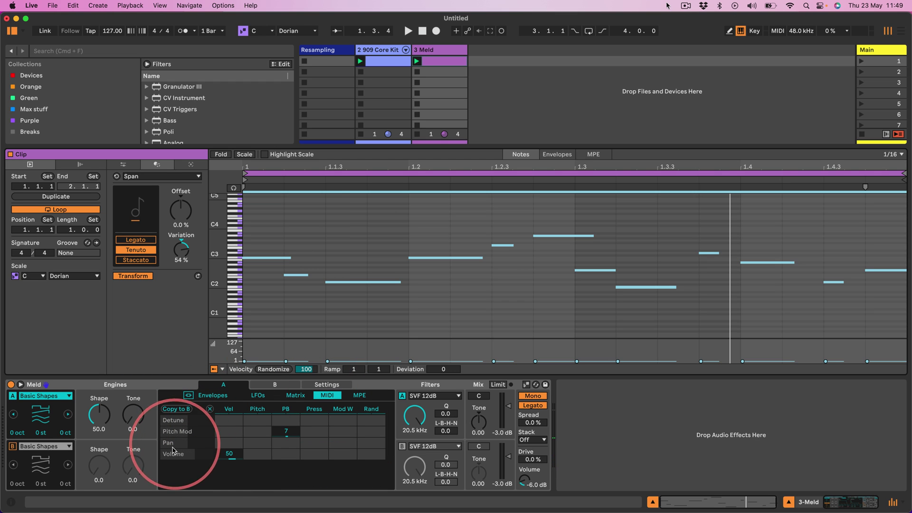
double_click(229, 455)
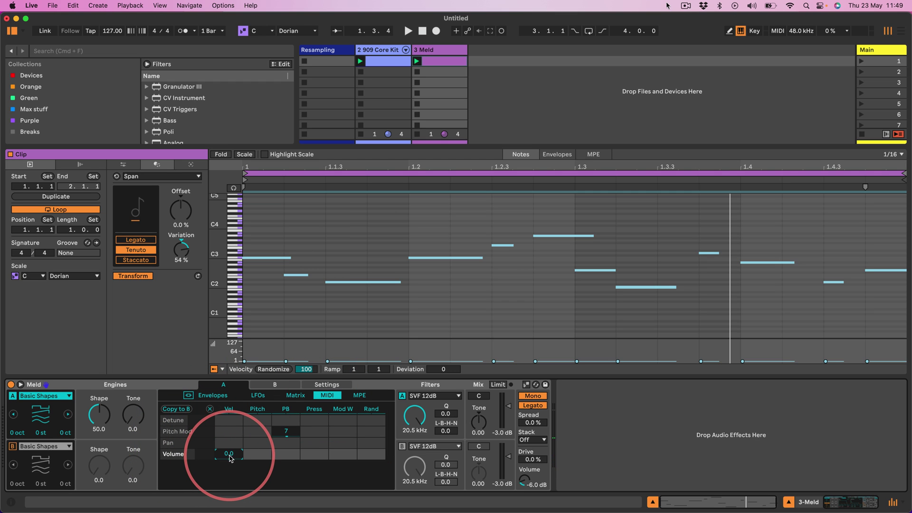
key(space)
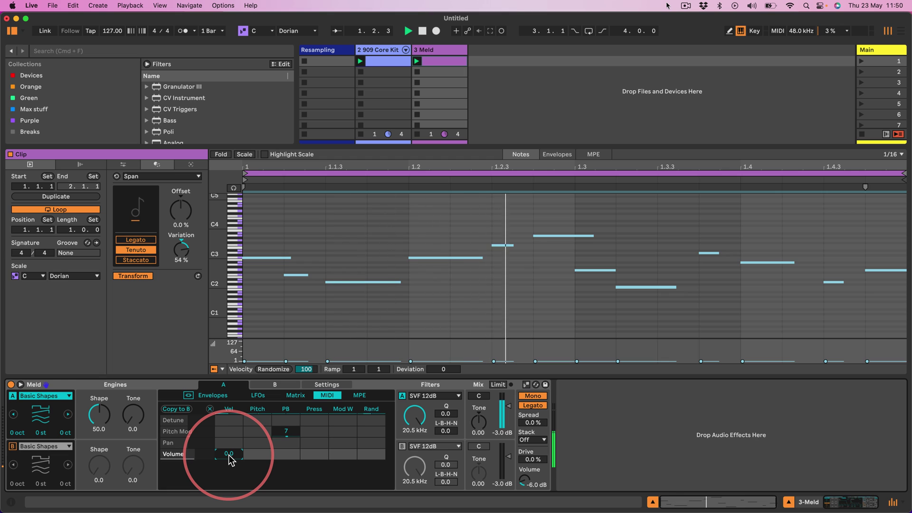
click(356, 326)
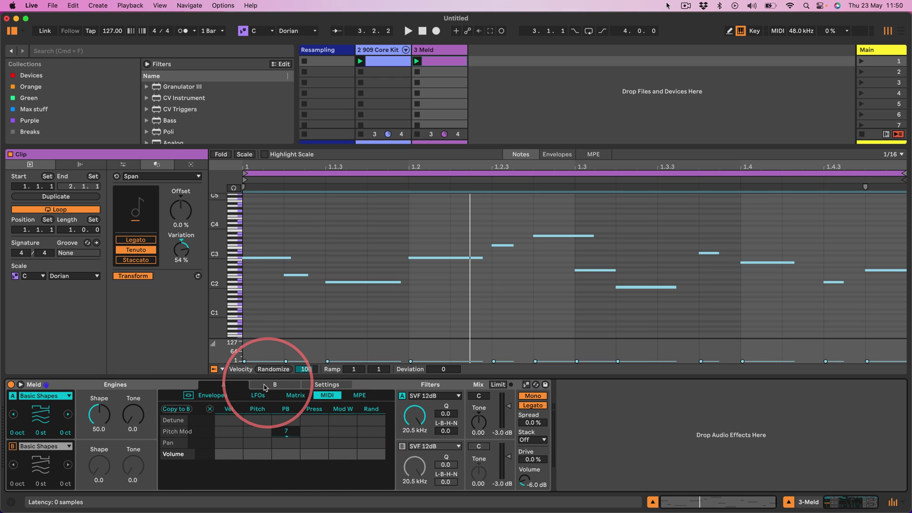
Vary the decay of engine A's modulation envelope and inspect Mod Decay in its MIDI modulation matrix.
click(213, 395)
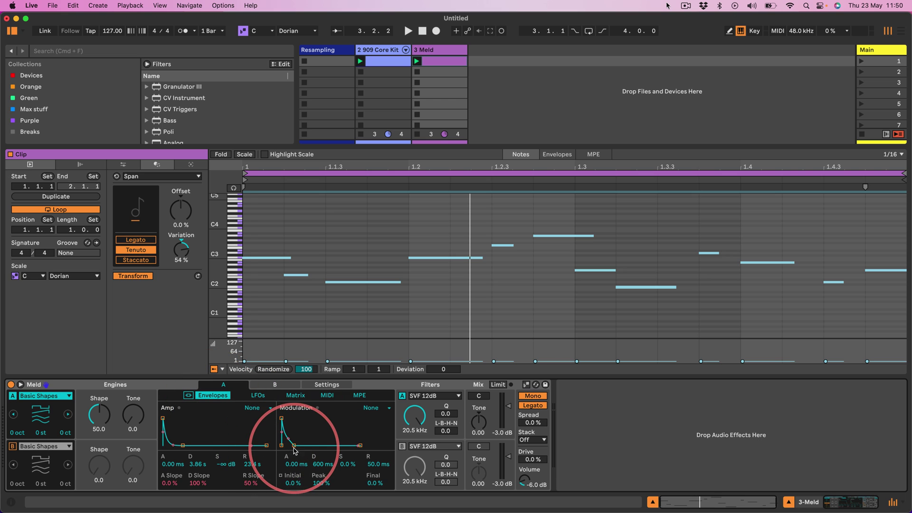
drag(296, 445, 297, 445)
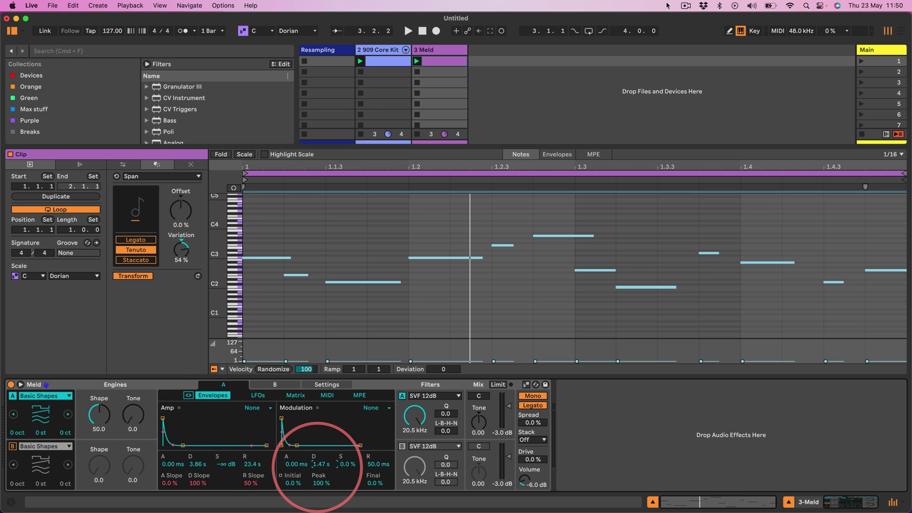
click(327, 395)
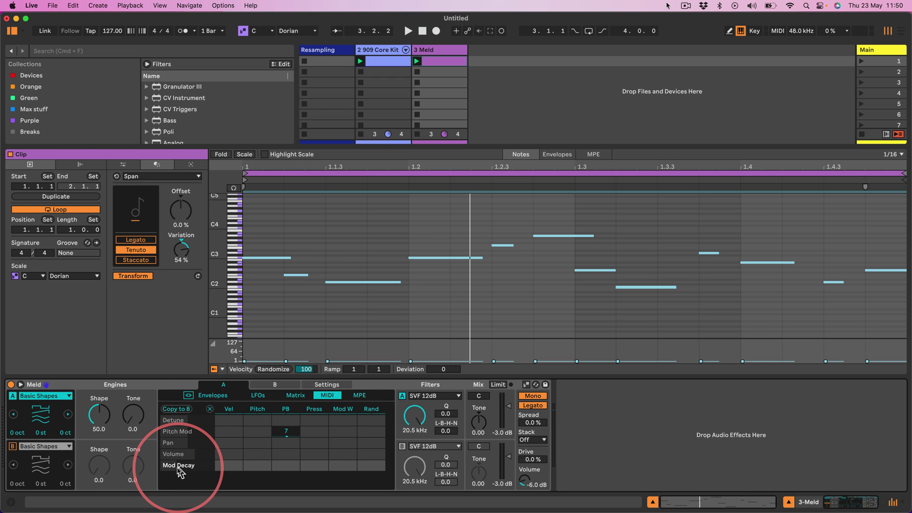
Add the Expression Control modulator from the library's Modulators in front of Meld on its track.
drag(122, 154, 114, 202)
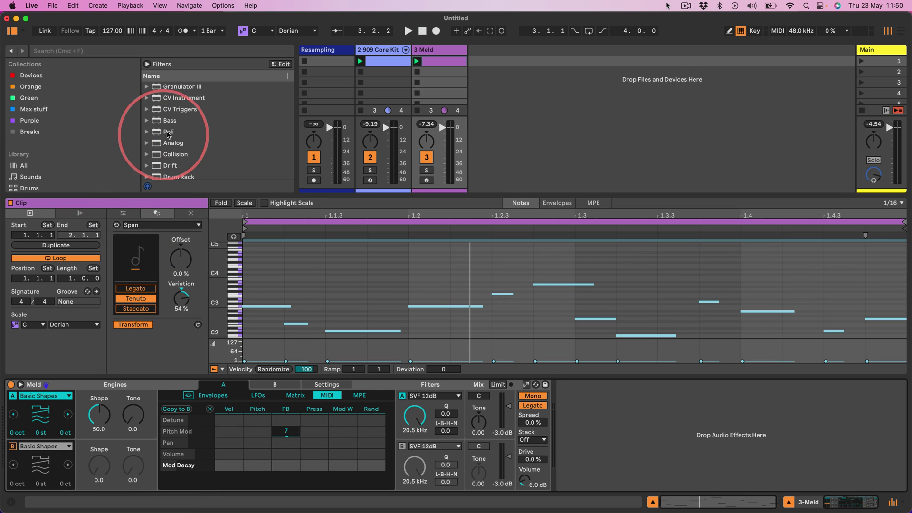
scroll(33, 141, down, 3)
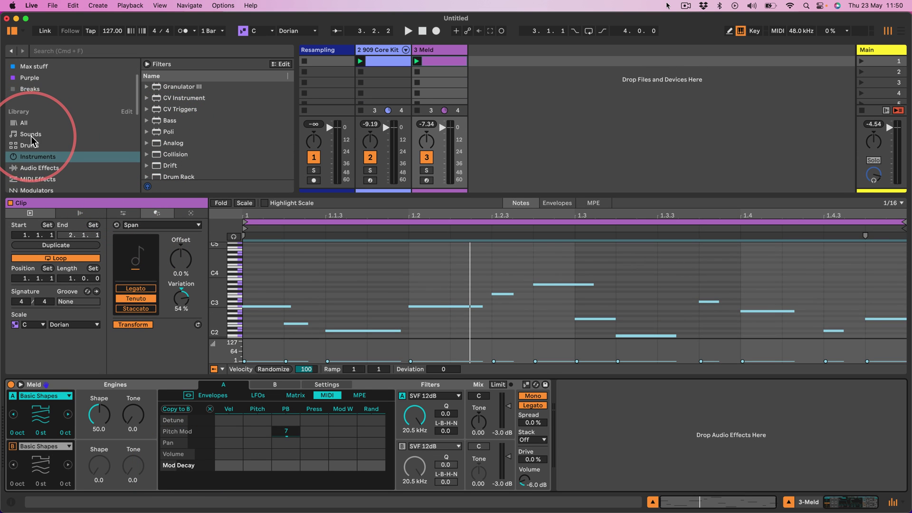
scroll(32, 141, down, 2)
click(25, 166)
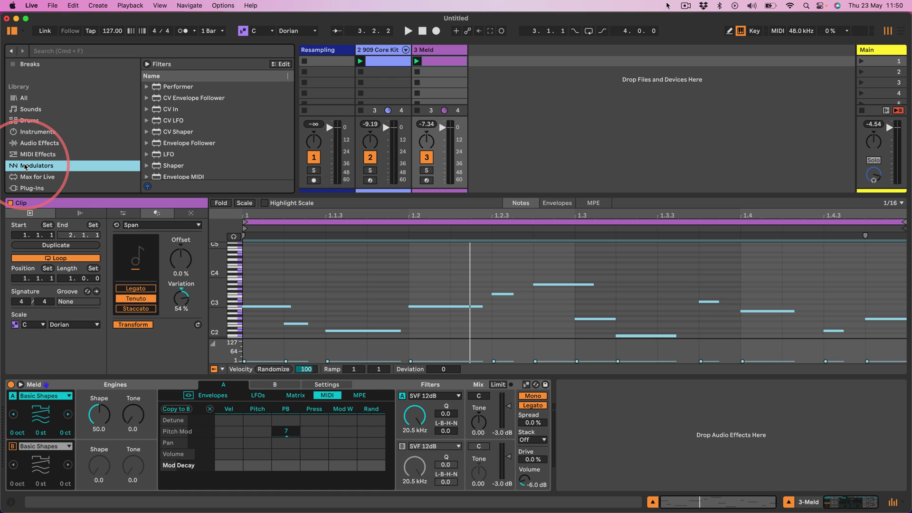
scroll(174, 122, down, 2)
click(174, 162)
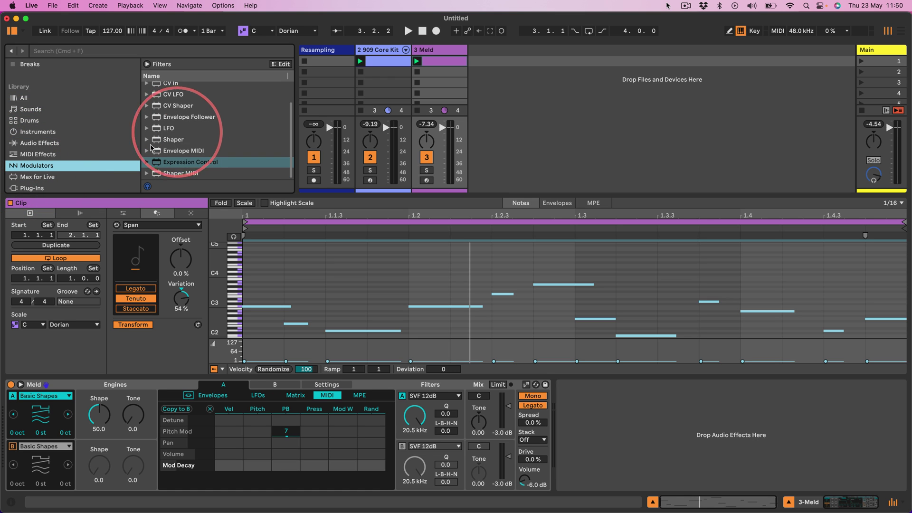
mouse_move(155, 160)
mouse_down()
mouse_move(44, 420)
mouse_move(15, 400)
mouse_up()
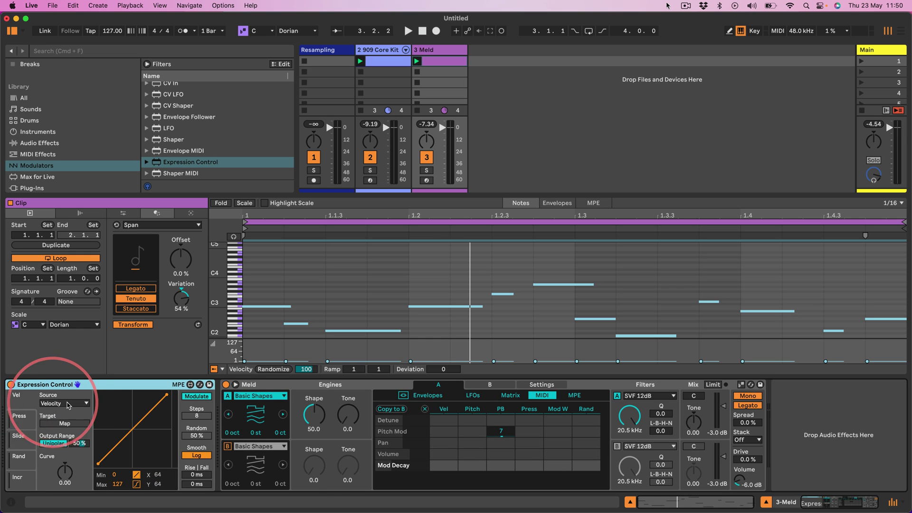
Map Expression Control's Velocity to engine A's modulation decay in Remote mode with 1–100 % output, and set filter A to 543 Hz.
click(428, 396)
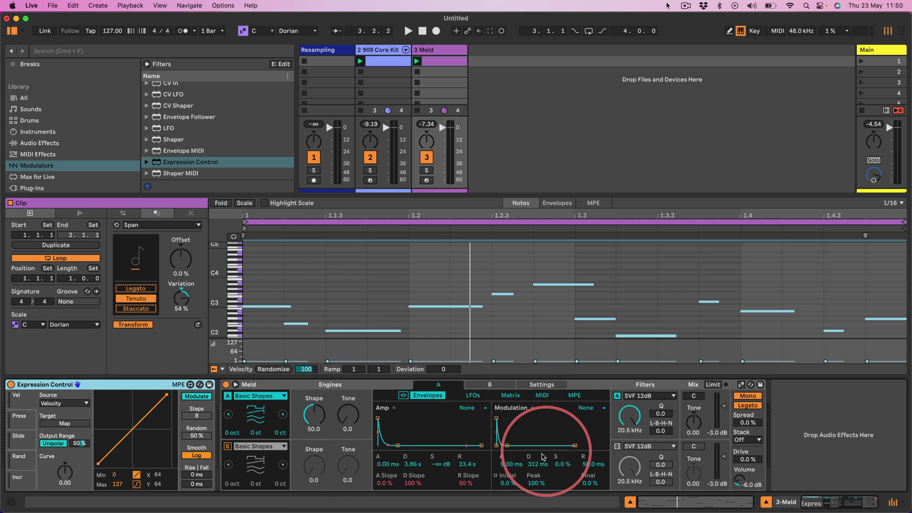
drag(534, 465, 533, 463)
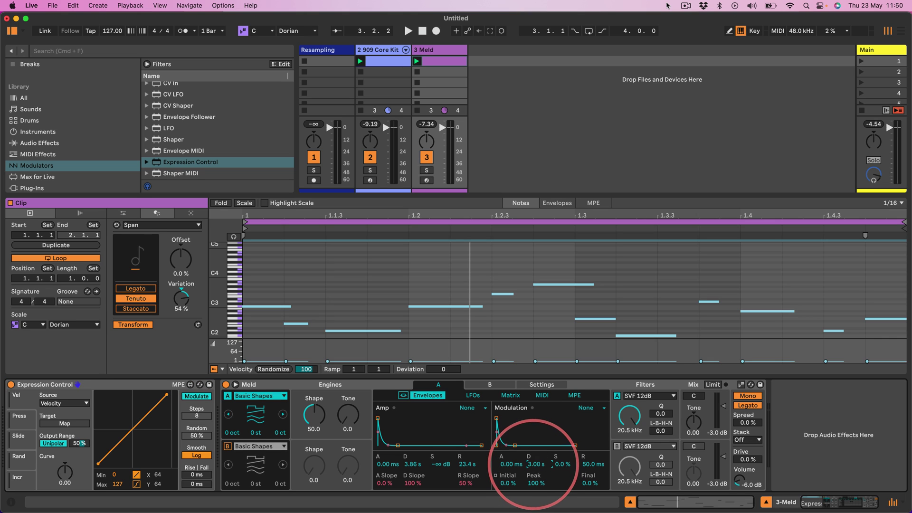
drag(534, 465, 534, 462)
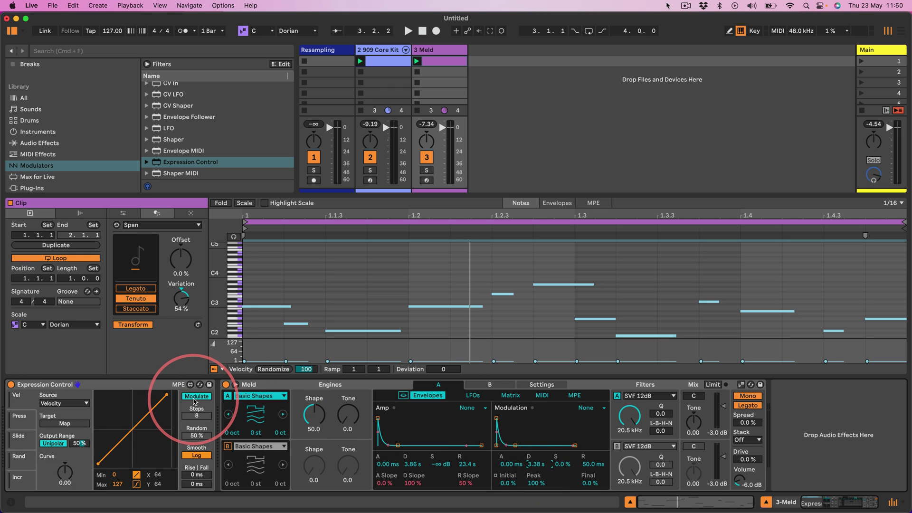
click(64, 424)
click(525, 465)
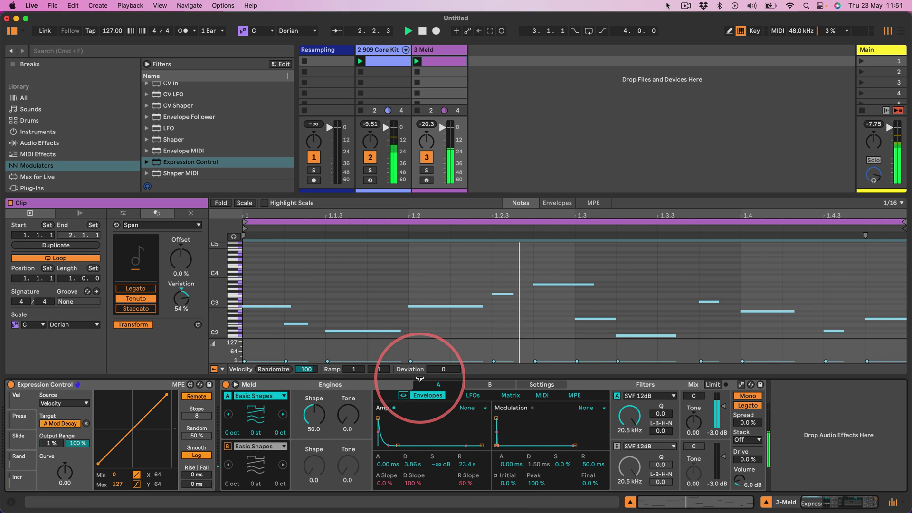
drag(636, 402, 626, 407)
Raise the velocity of all Meld notes to 89 and return it to 1 during playback to test the decay mapping.
click(411, 361)
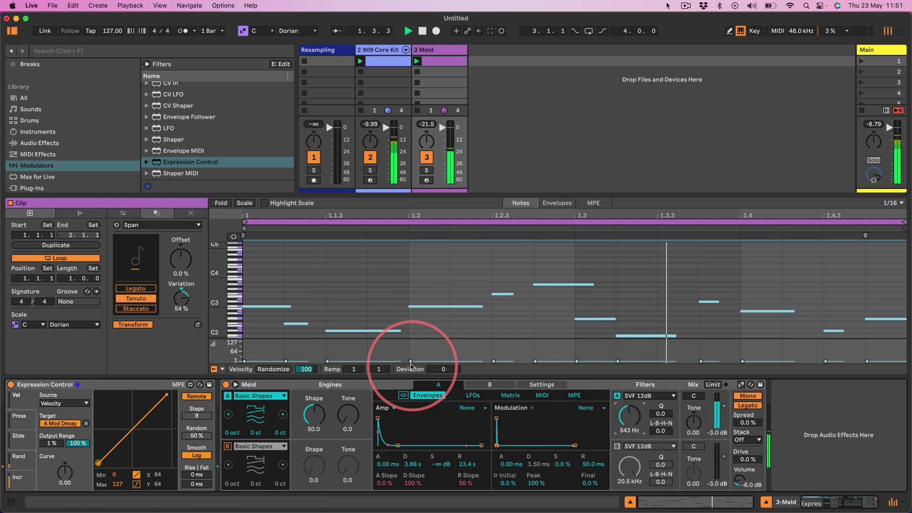
click(411, 361)
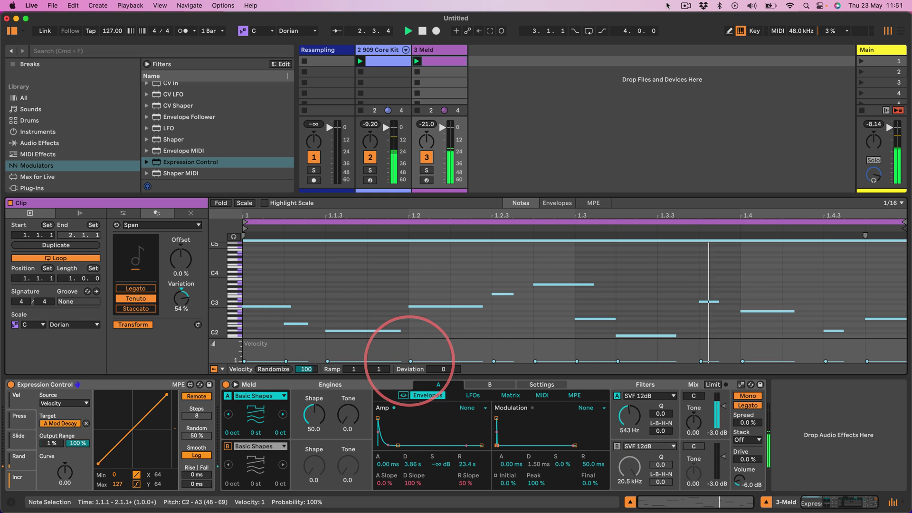
drag(411, 361, 410, 348)
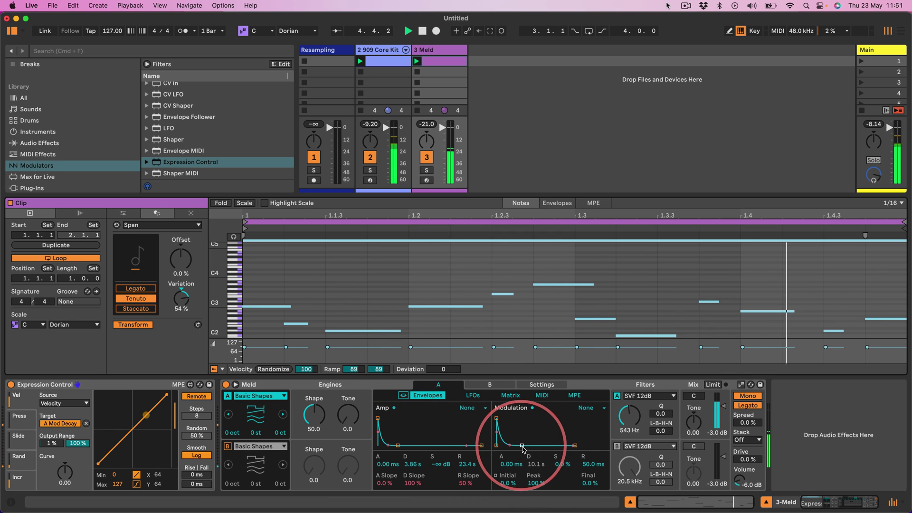
click(411, 348)
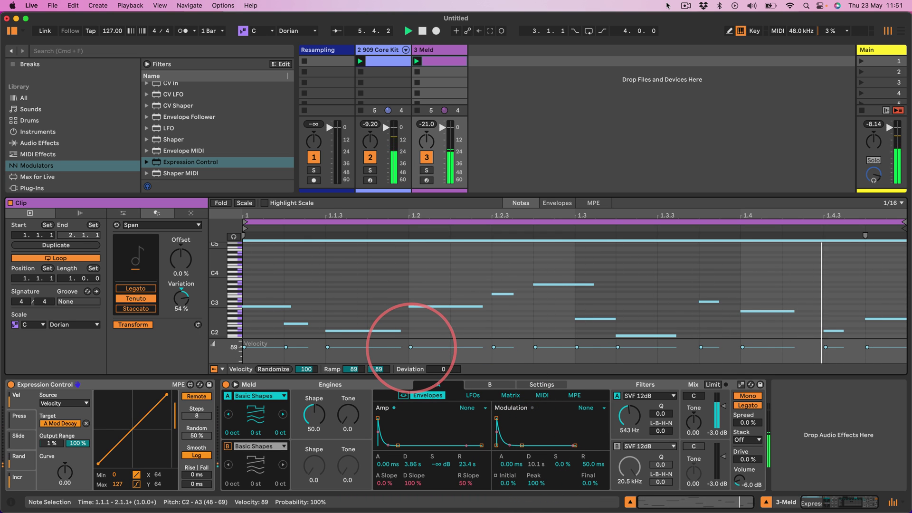
drag(410, 348, 410, 362)
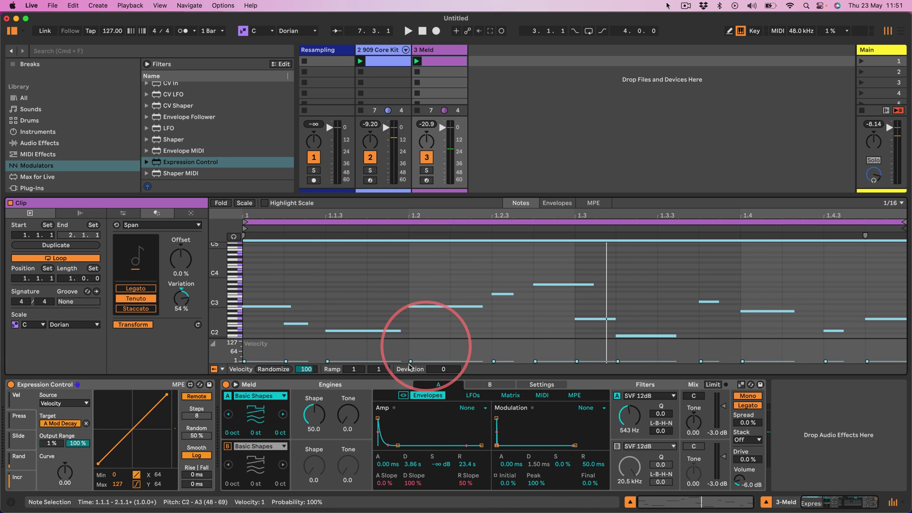
Set the velocity deviation of all notes in the Meld clip to +126 and play the clip.
drag(438, 372, 437, 311)
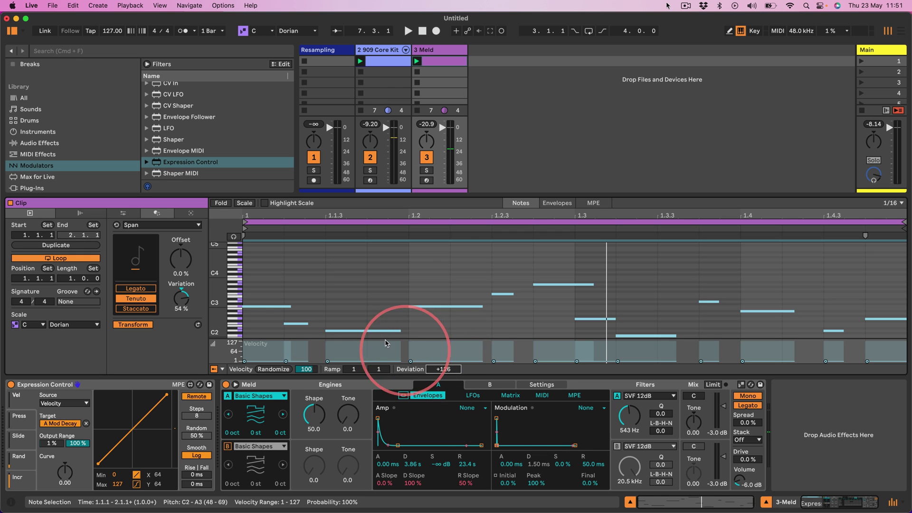
click(392, 330)
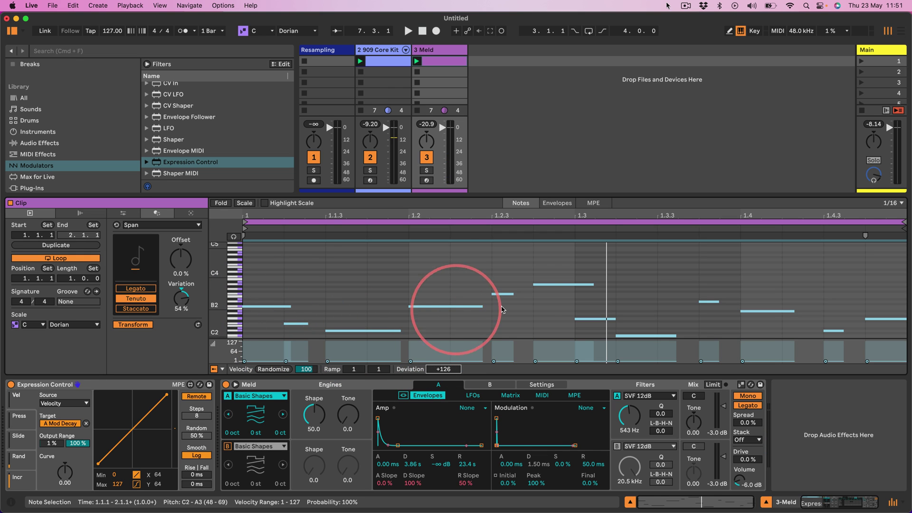
click(281, 324)
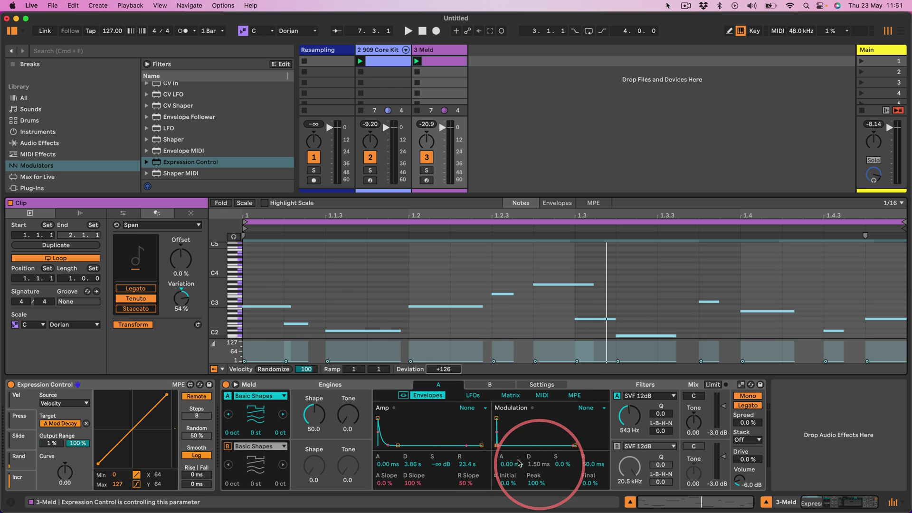
key(space)
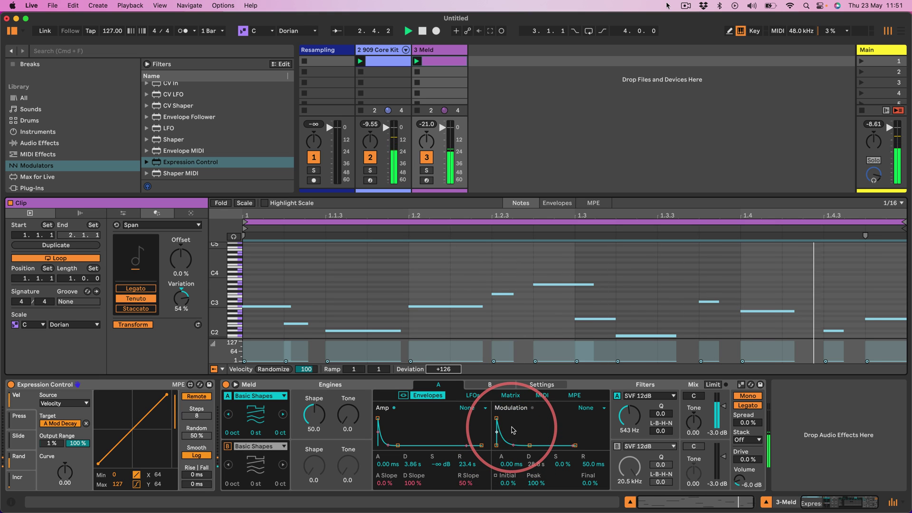
Route engine A's modulation envelope to Filter Freq with an amount of 50, and set filter A to 714 Hz with Q 53.9.
click(472, 395)
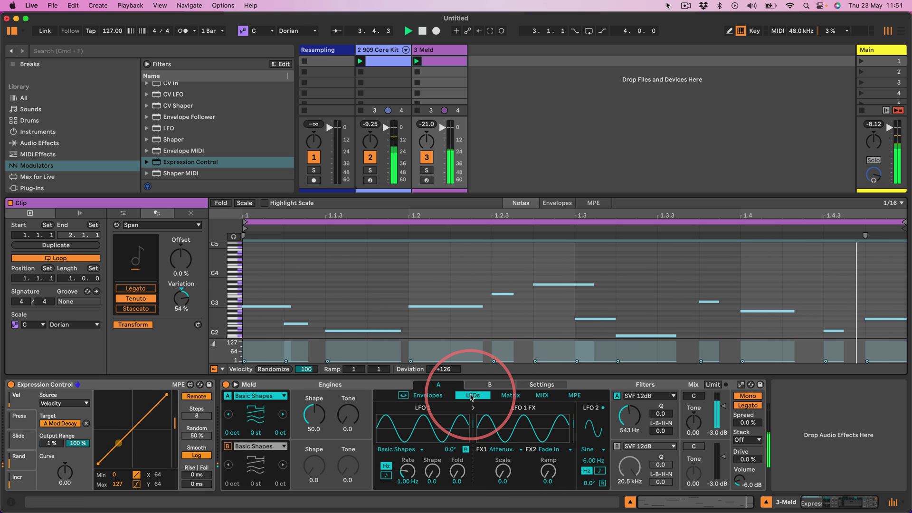
click(510, 396)
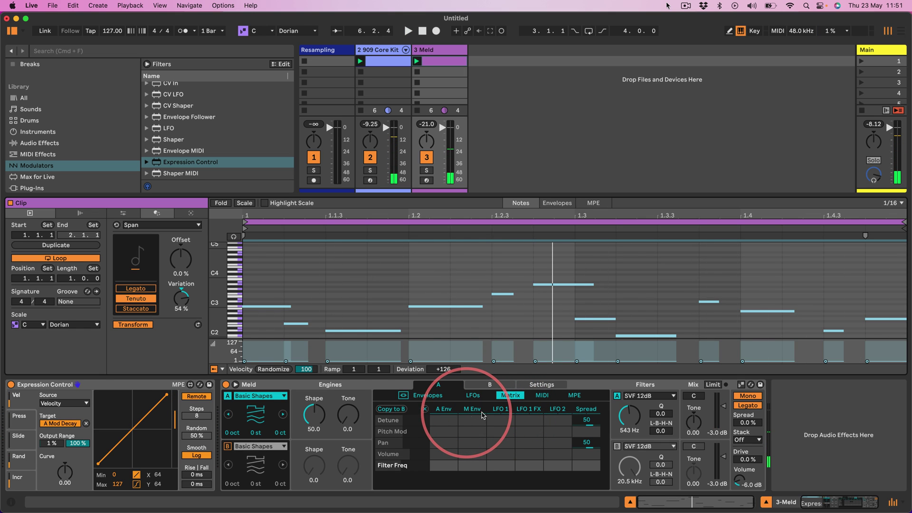
drag(630, 419, 628, 421)
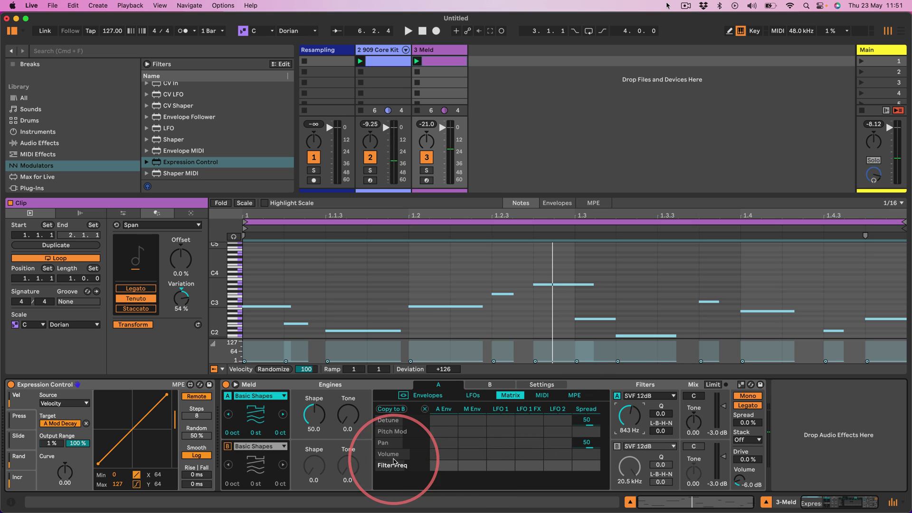
click(474, 468)
text(50)
drag(630, 416, 660, 408)
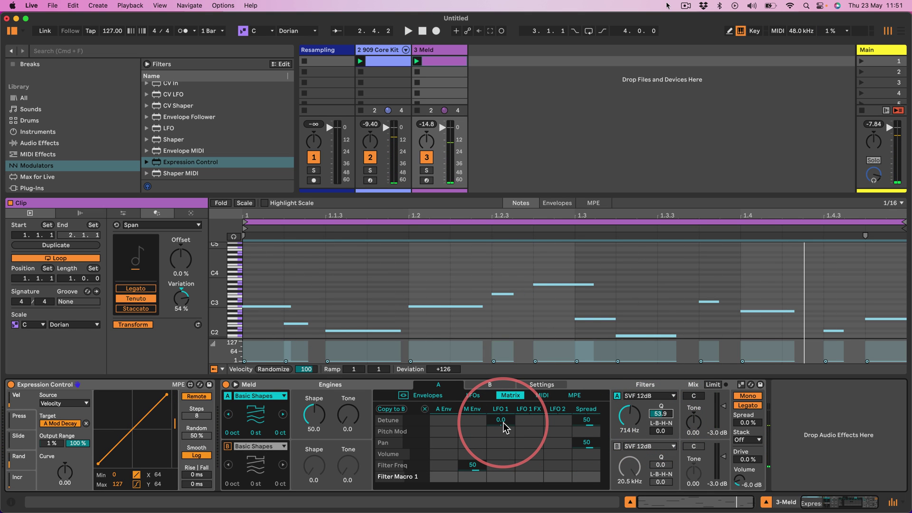
key(space)
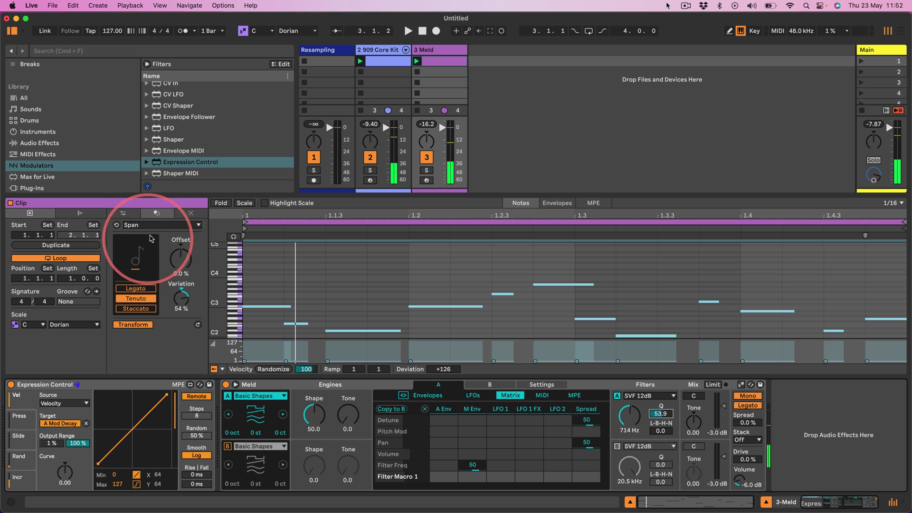
Generate several new note patterns in the Meld clip with the Seed generator while it plays.
click(164, 228)
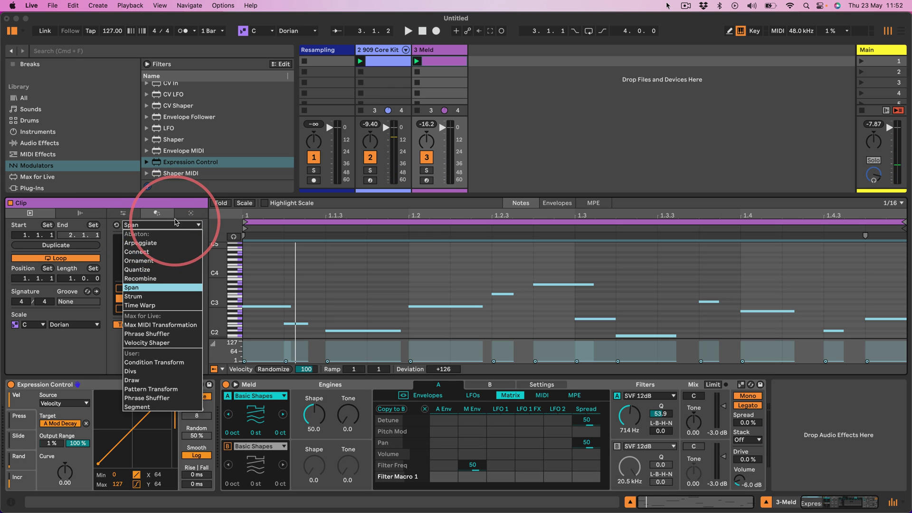
click(179, 217)
click(179, 218)
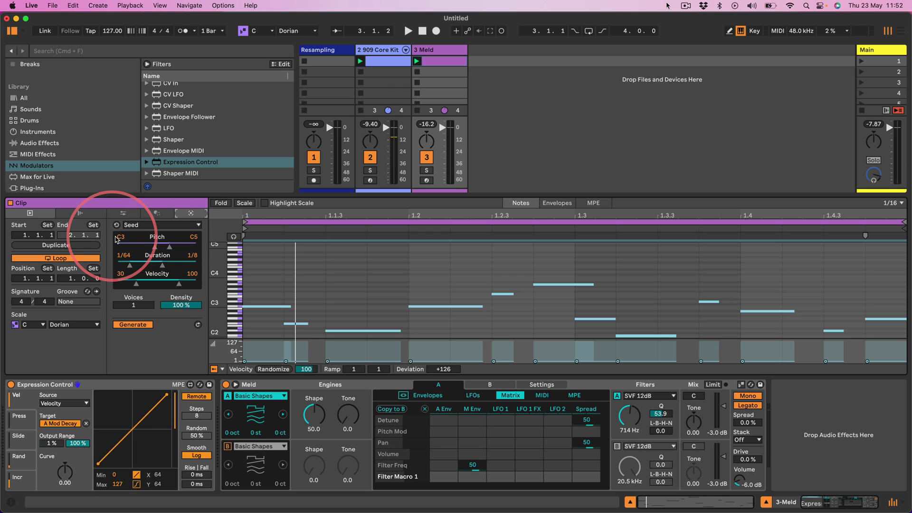
click(197, 325)
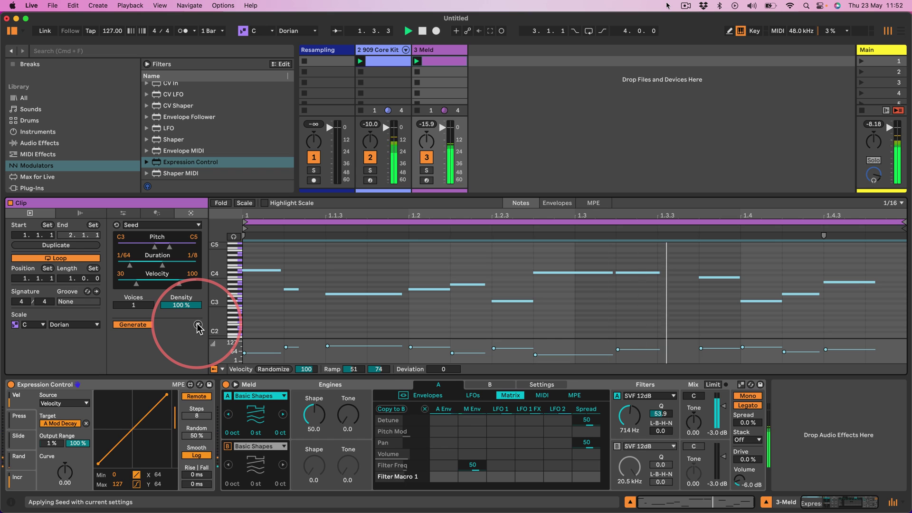
click(197, 325)
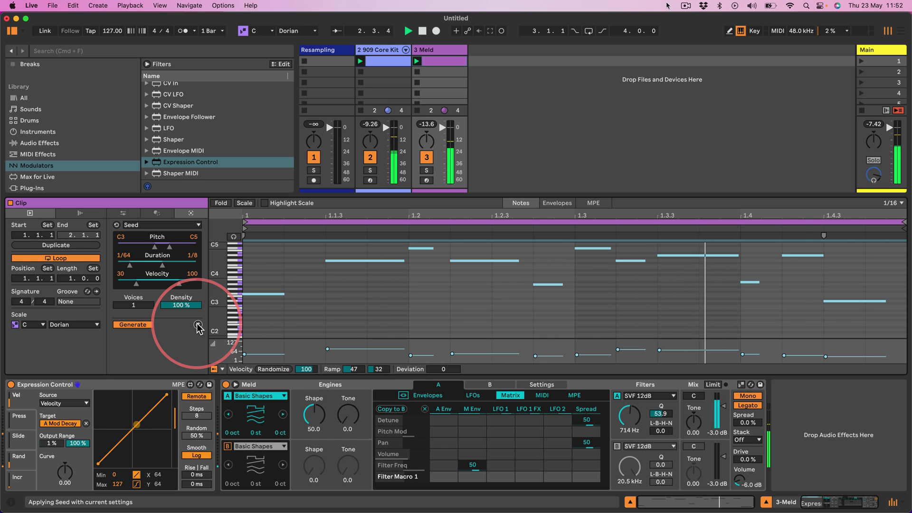
click(198, 325)
click(198, 325)
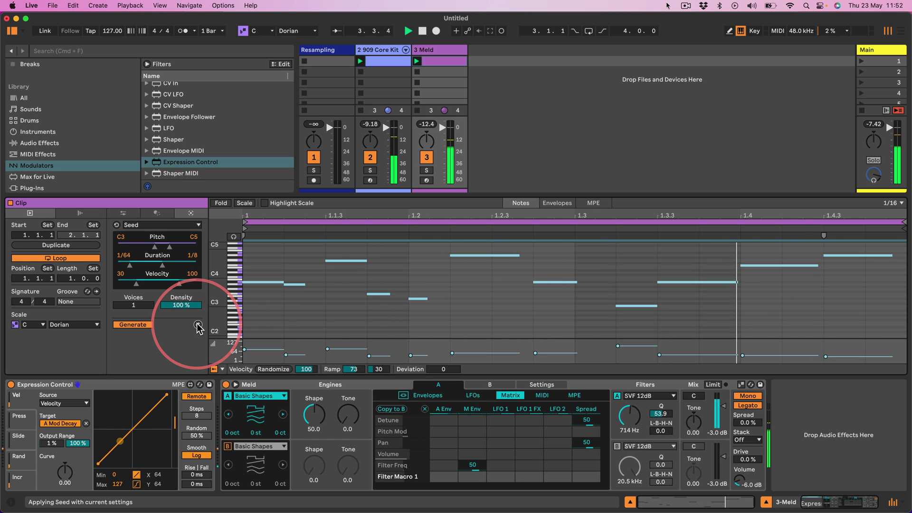
Lower the Seed generator's pitch range to C1–C3 and play the clip.
key(space)
mouse_move(154, 247)
mouse_down()
mouse_move(139, 248)
mouse_move(164, 250)
mouse_move(155, 247)
mouse_up()
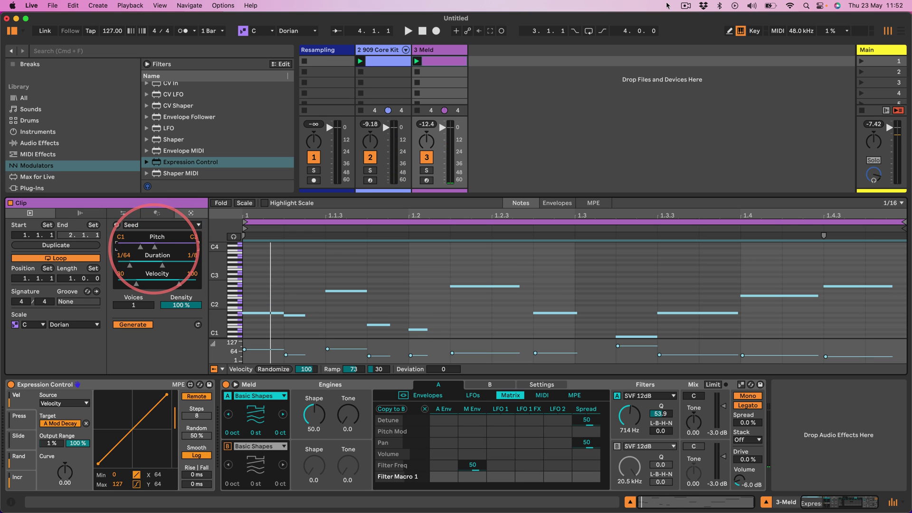
key(space)
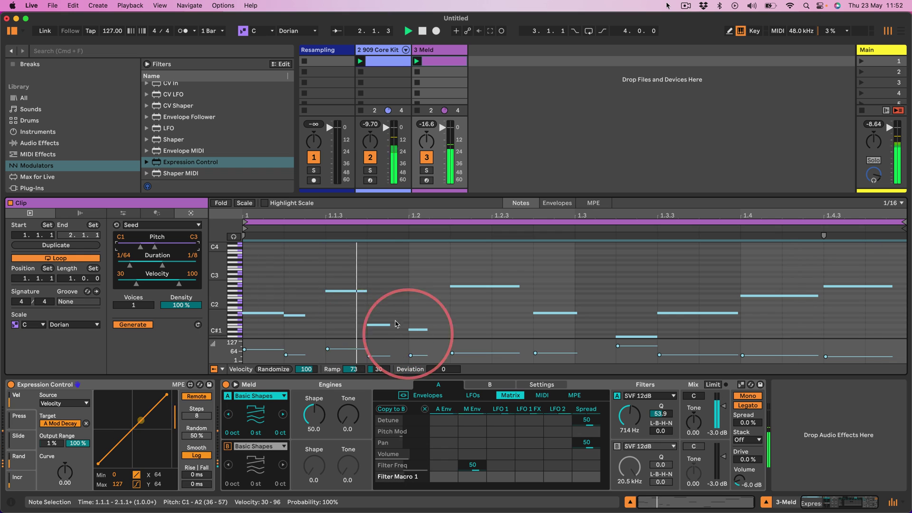
Apply the Span transformation in Tenuto mode with 65 % variation, and set all note velocities to 1.
click(158, 214)
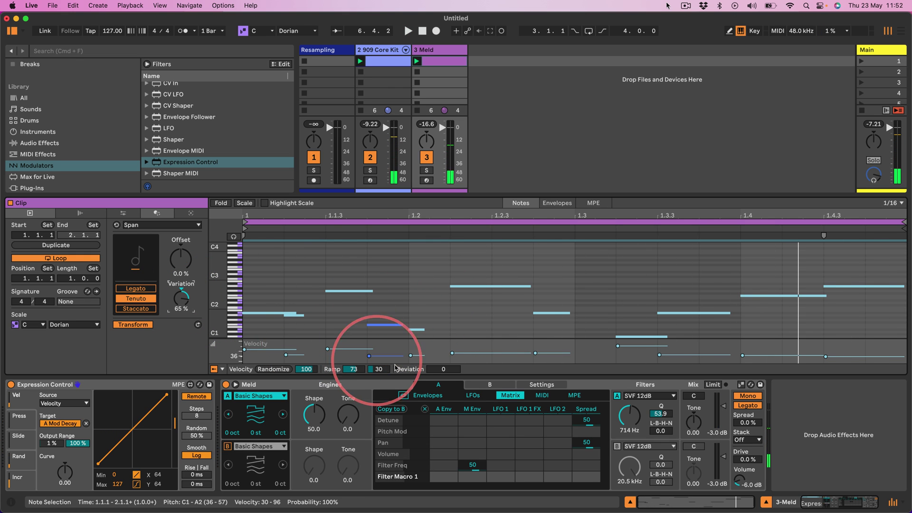
drag(452, 353, 452, 370)
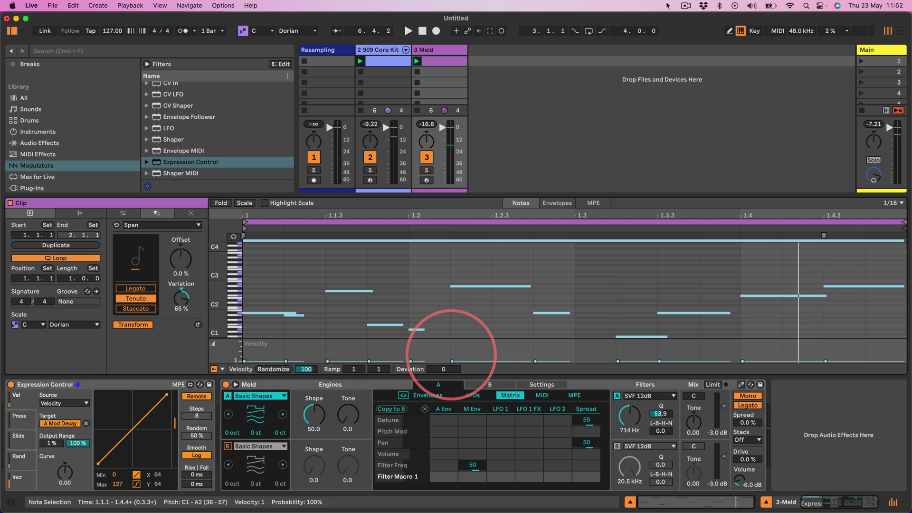
Show engine A's envelopes and raise all note velocities to 112 while the clip plays.
click(428, 395)
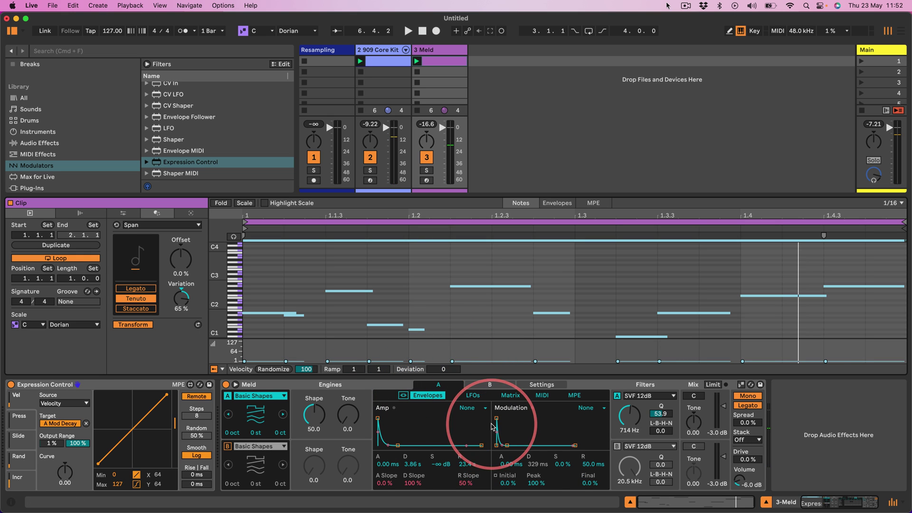
key(space)
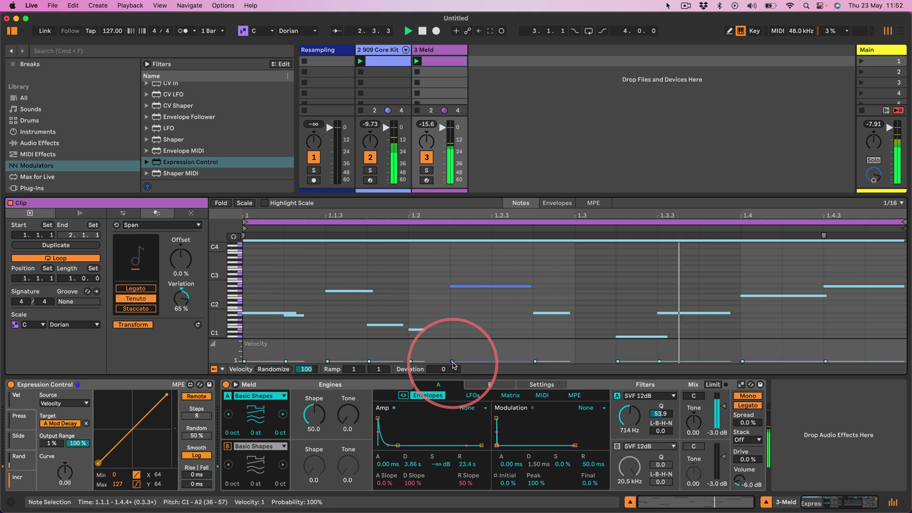
drag(452, 360, 452, 332)
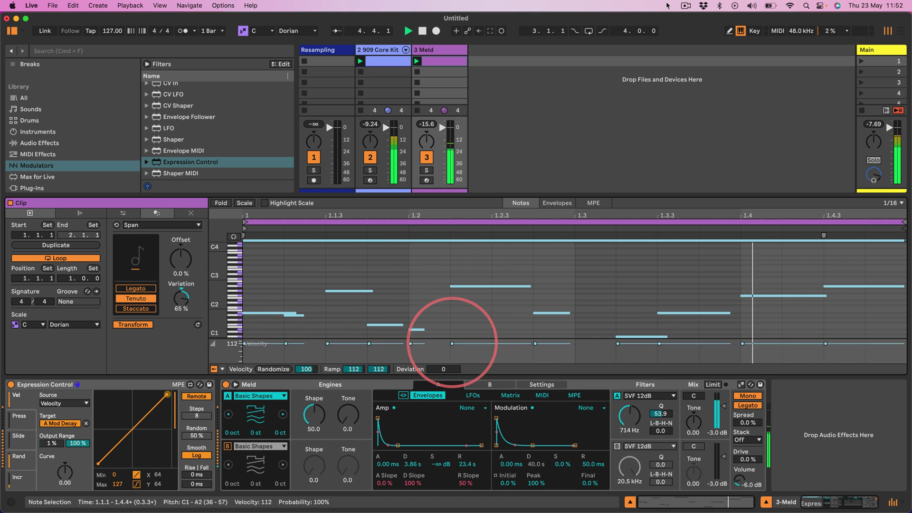
Set all notes to velocity 1 with a deviation of +126, and play the clip to check the modulation envelope's decay.
mouse_move(452, 341)
mouse_down()
mouse_move(452, 361)
mouse_move(442, 333)
mouse_up()
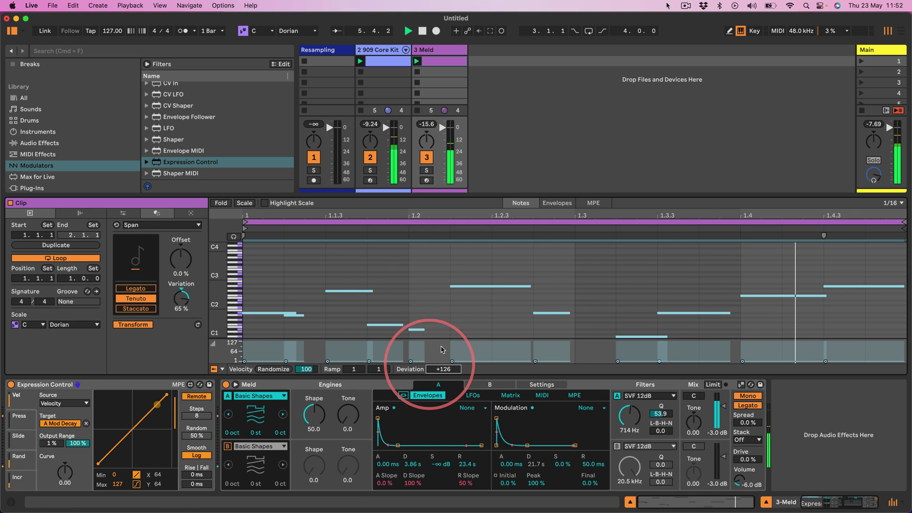
key(space)
click(439, 370)
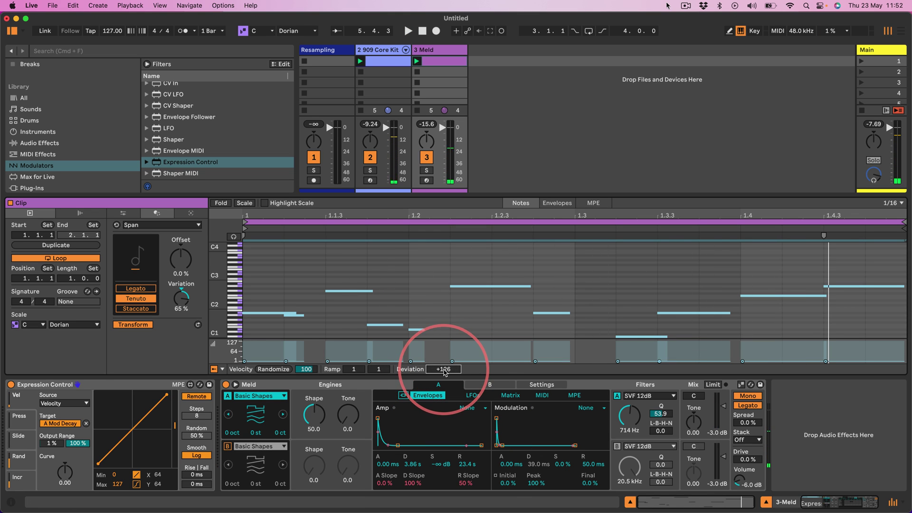
key(space)
mouse_move(503, 445)
mouse_down()
mouse_move(499, 454)
mouse_move(514, 451)
mouse_up()
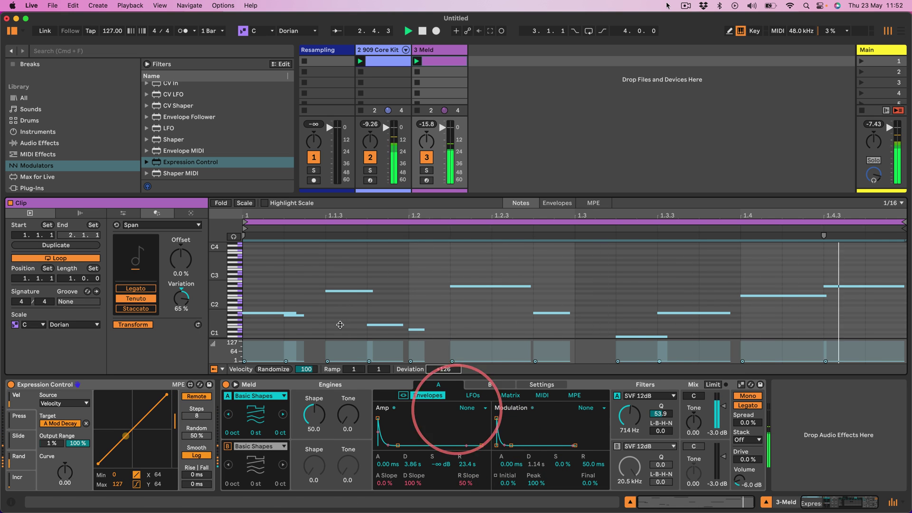
drag(214, 305, 218, 306)
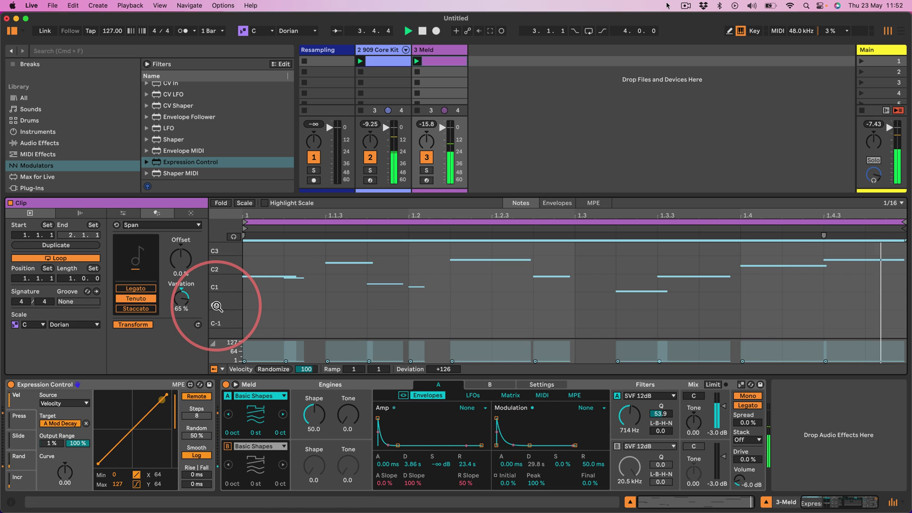
key(space)
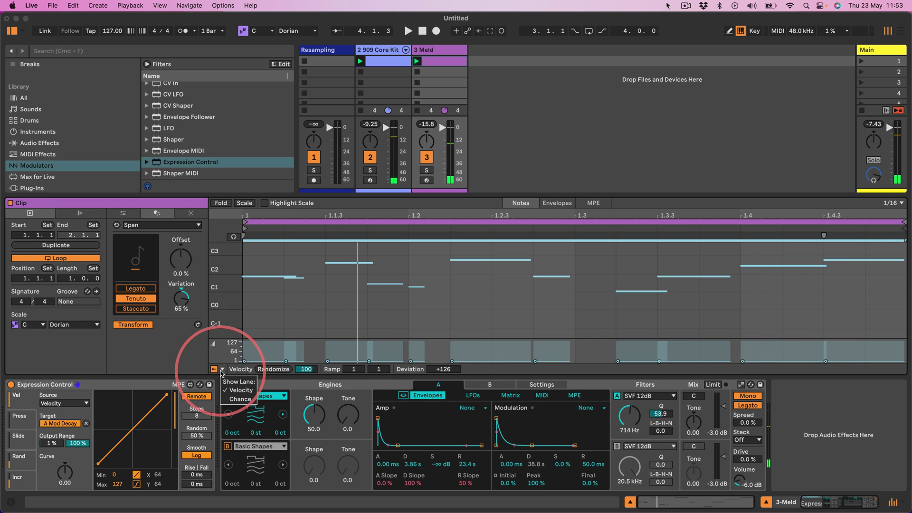
Show the clip's Chance lane and set the probability of all notes to 62 %.
click(240, 400)
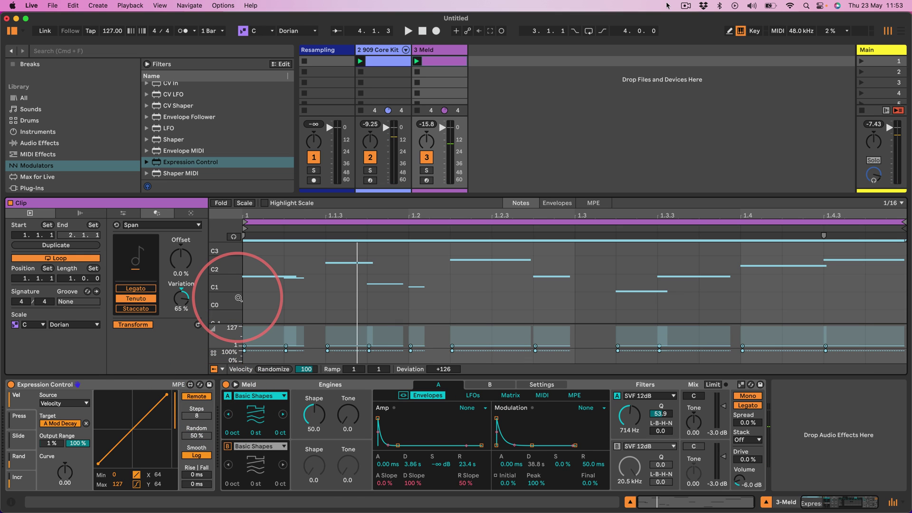
click(258, 311)
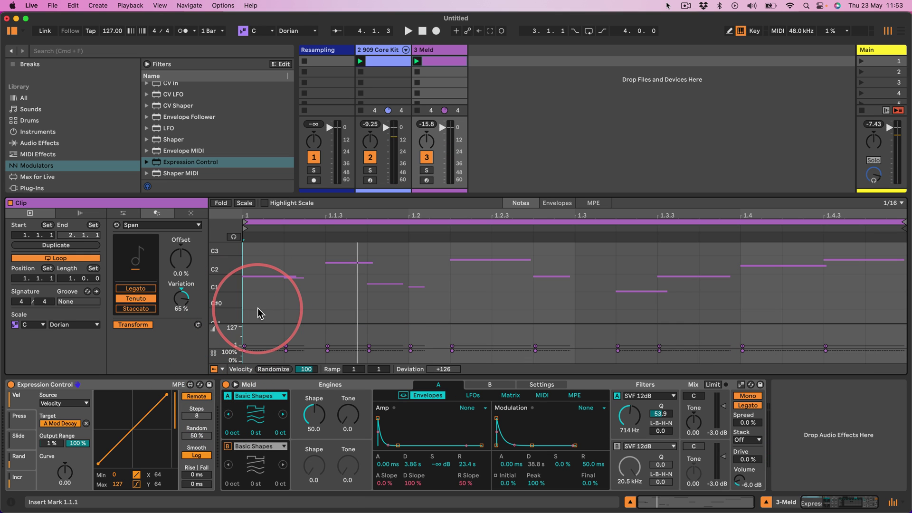
key(super+a)
drag(328, 351, 311, 351)
click(313, 349)
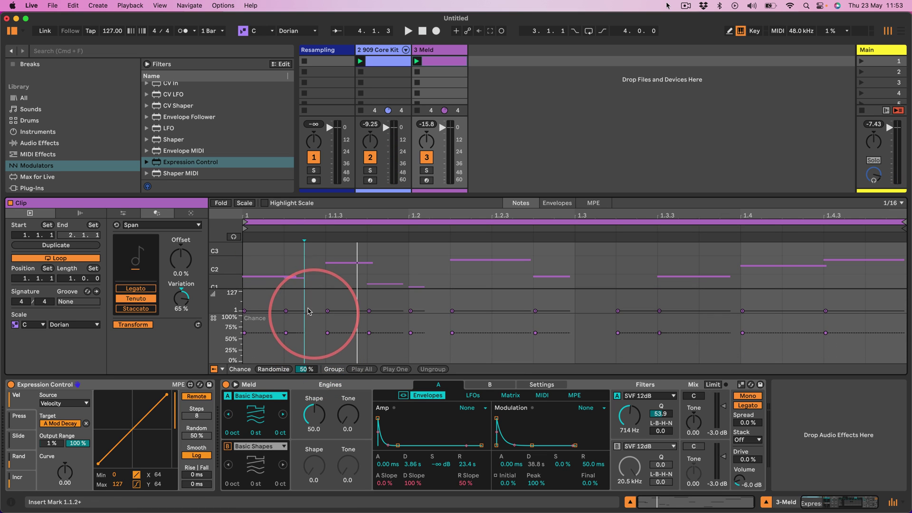
key(cmd+a)
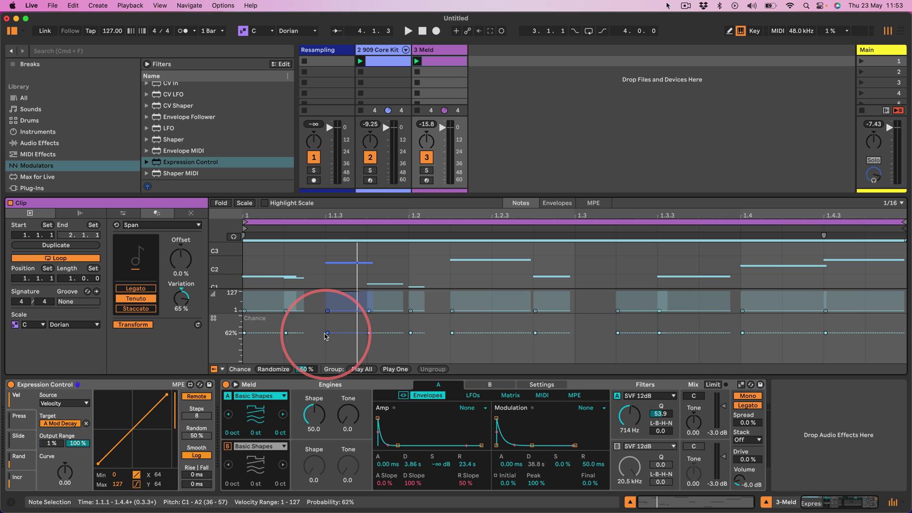
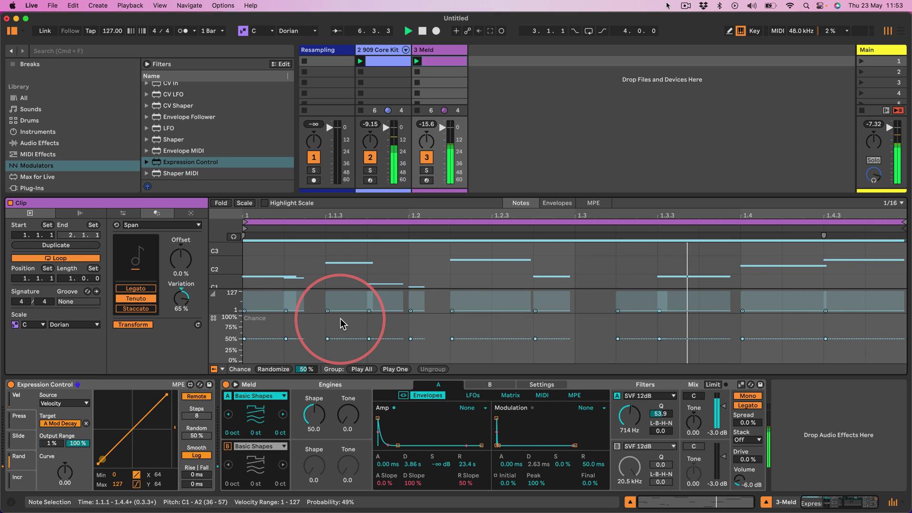
Set engine A's Shape to 76.2, and its amp envelope decay to 3.19 s and release to 4.72 s while playing.
drag(314, 417, 314, 402)
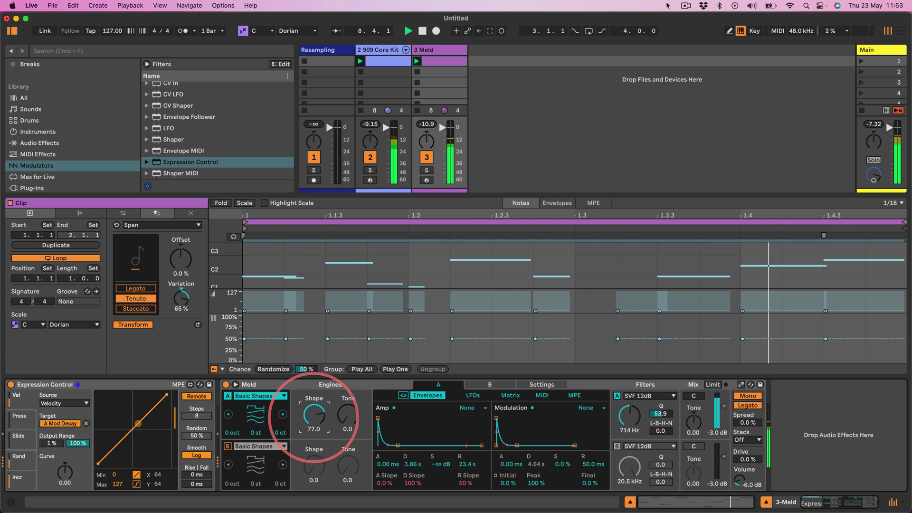
drag(465, 459, 421, 480)
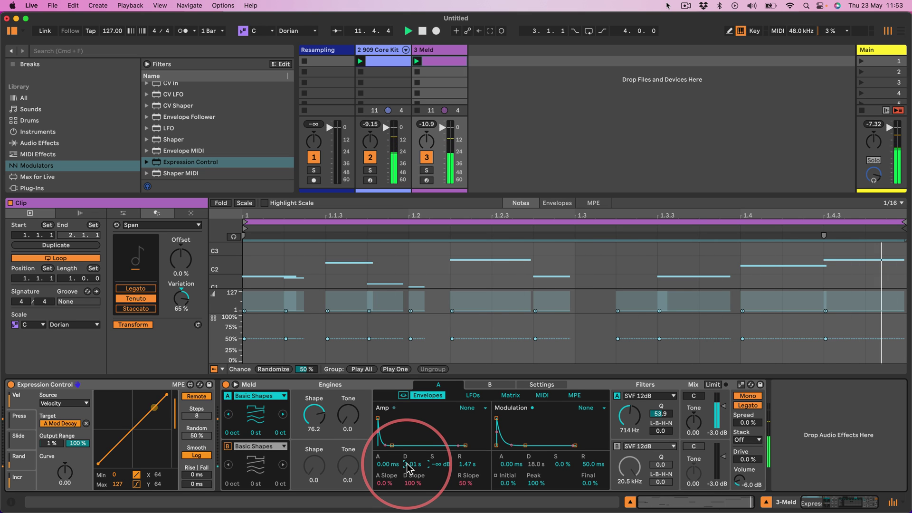
drag(413, 466, 465, 445)
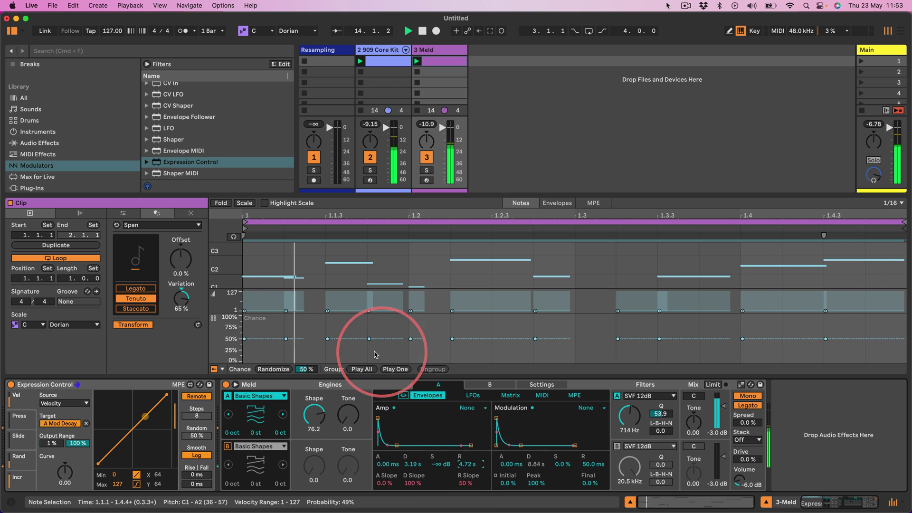
key(space)
Raise the probability of the clip's first two notes to 93 %, and play the clip.
click(291, 342)
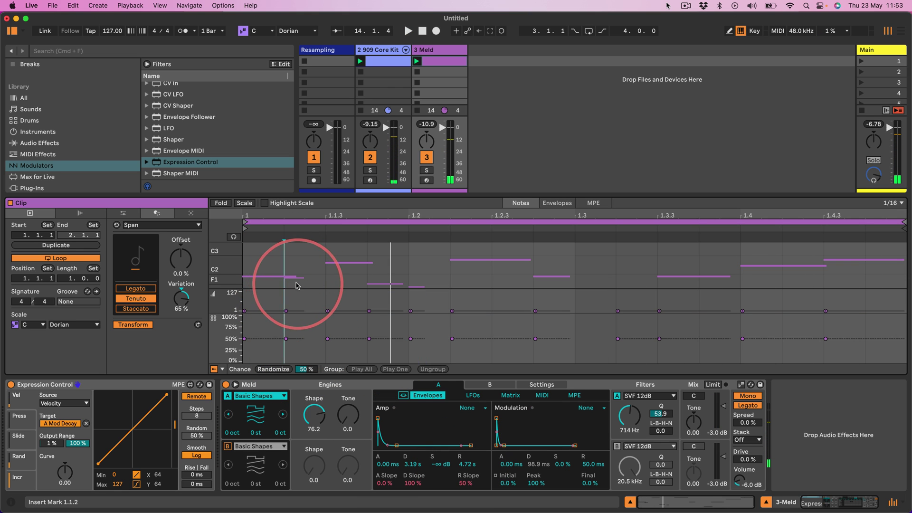
drag(298, 285, 259, 273)
drag(284, 337, 285, 335)
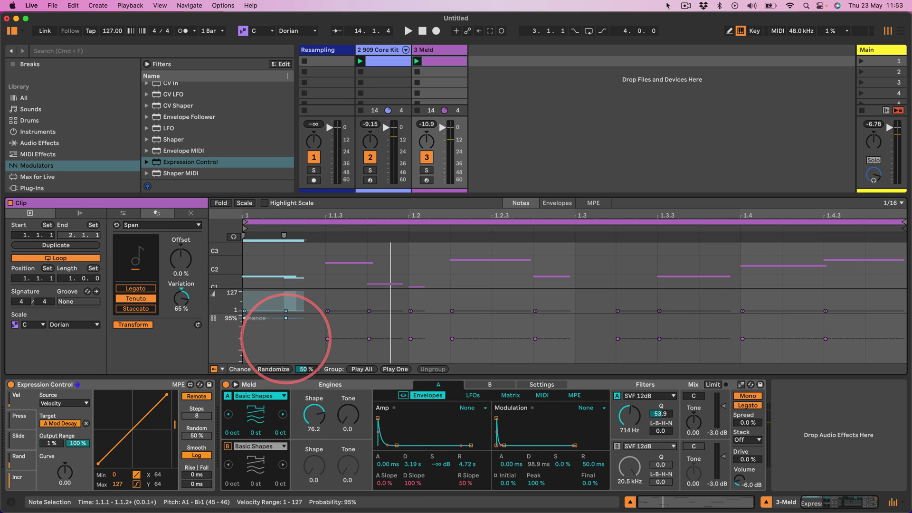
key(space)
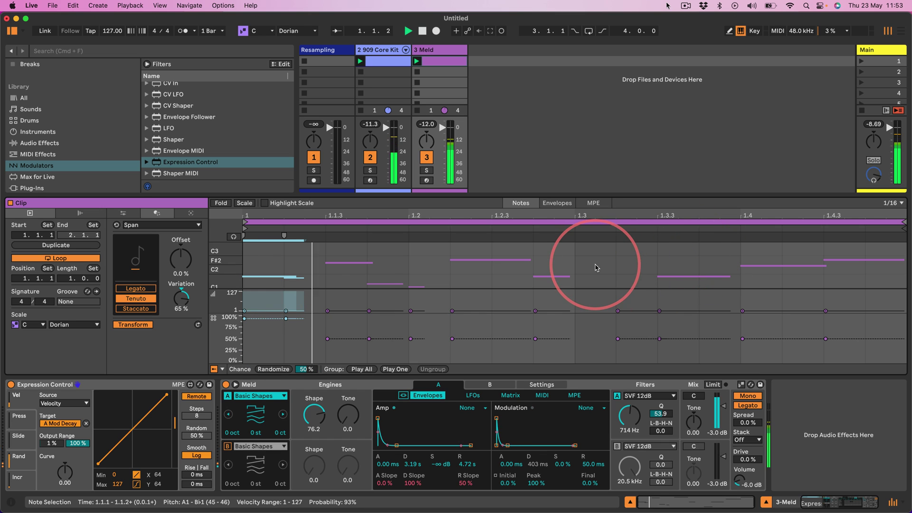
click(574, 264)
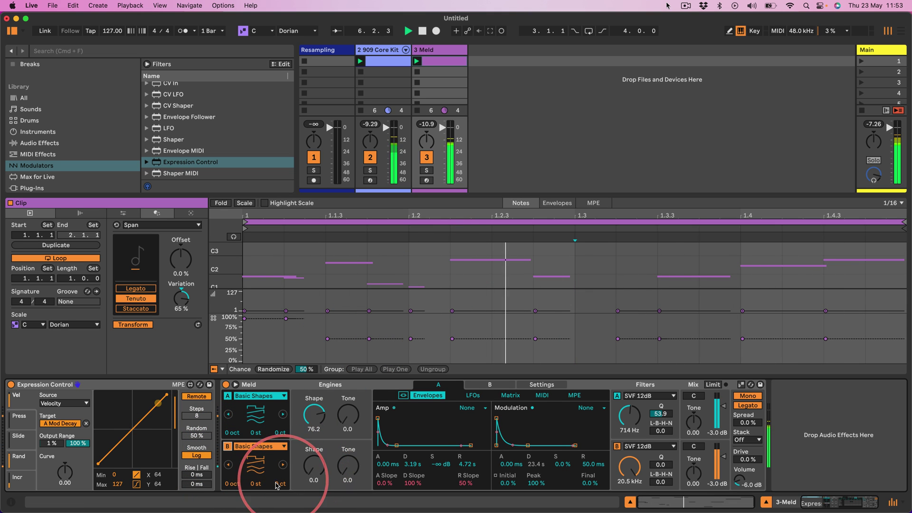
Enable engine B an octave lower at -1 oct, lengthen its amp release to 15.3 s and pull its sustain down.
drag(234, 479, 236, 484)
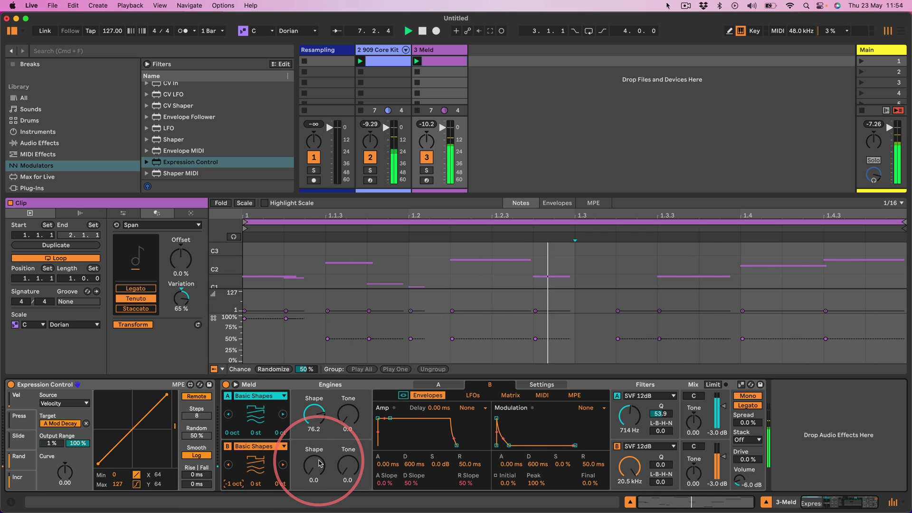
drag(456, 446, 478, 446)
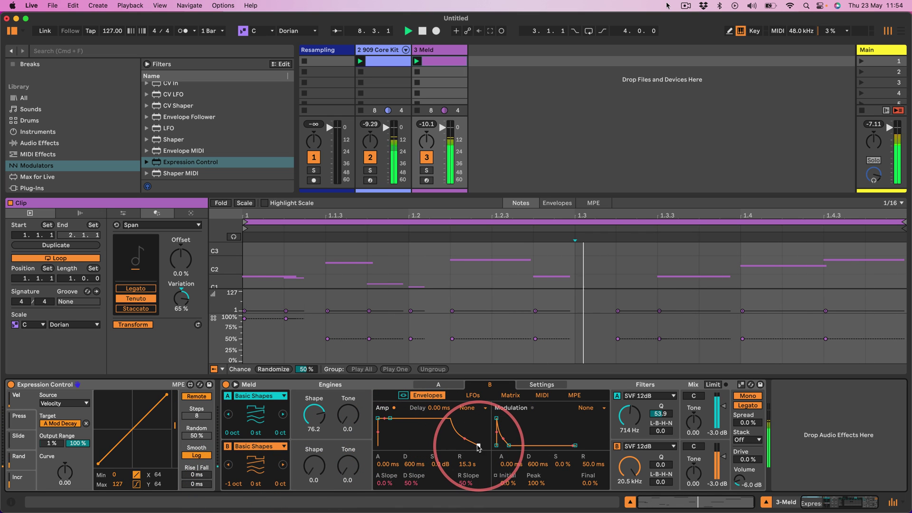
drag(390, 418, 398, 447)
Switch engine A's oscillator to Square Sync, set its Freq 1 to 16.7 and play the pattern.
mouse_move(312, 417)
mouse_down()
mouse_move(312, 404)
mouse_move(312, 446)
mouse_move(312, 426)
mouse_up()
click(276, 405)
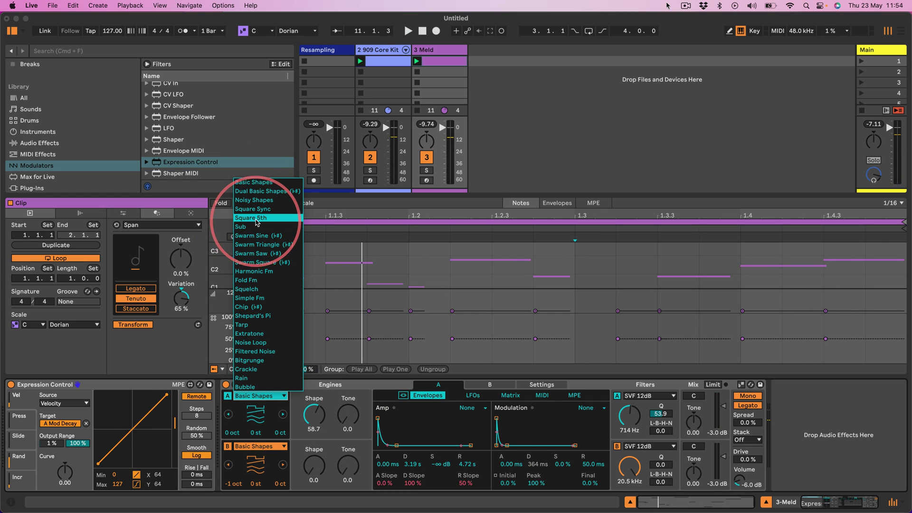
click(252, 211)
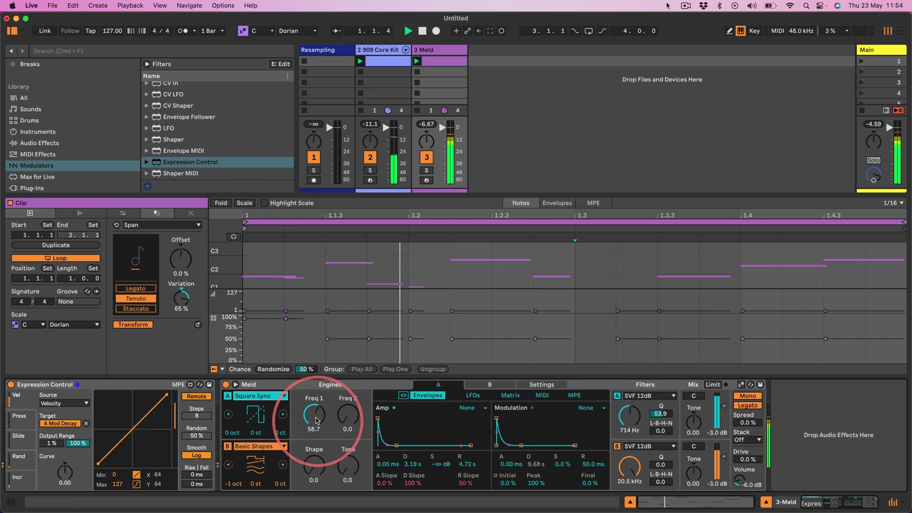
drag(313, 414, 314, 433)
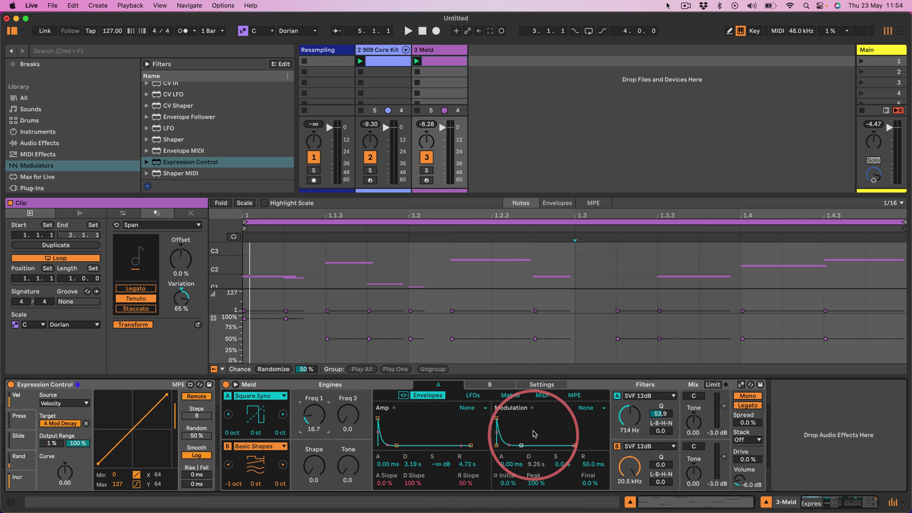
key(space)
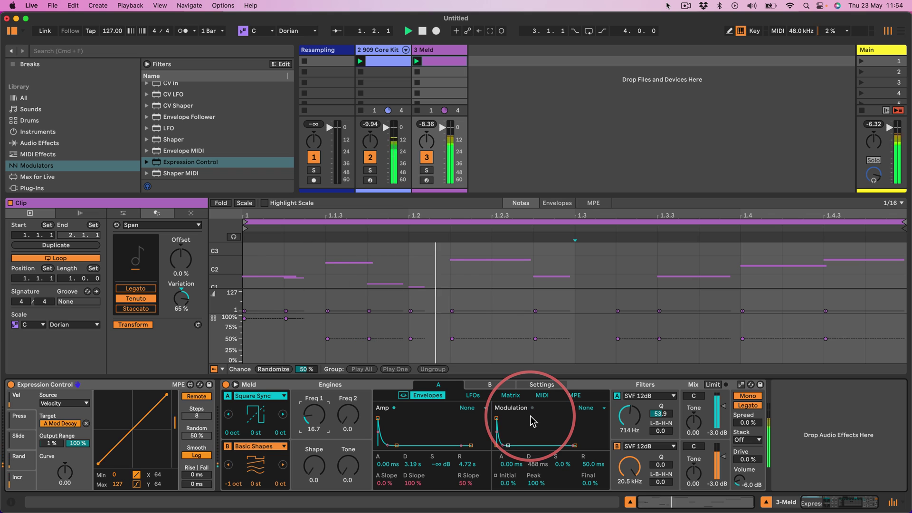
Set filter A to 225 Hz with a Q of 65.6 and an L-B-H-N amount of 14.1, keeping the SVF 12dB type.
drag(633, 417, 660, 399)
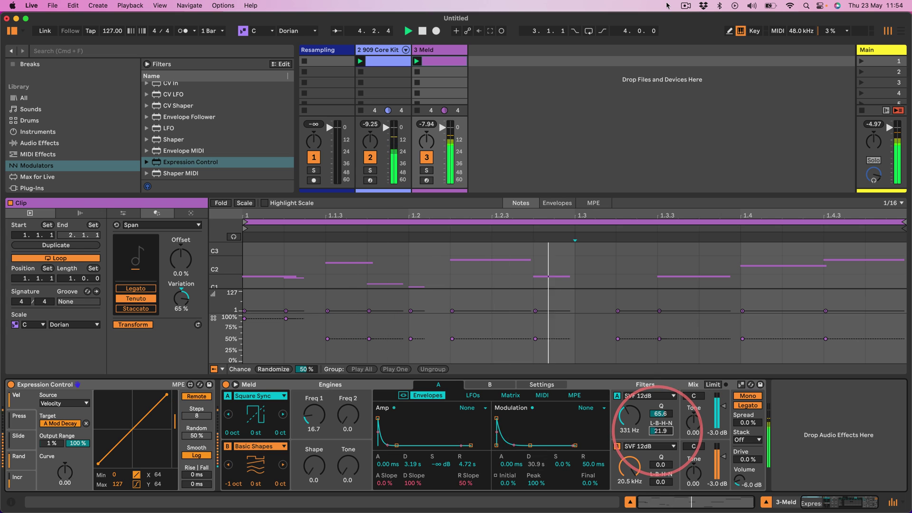
click(640, 397)
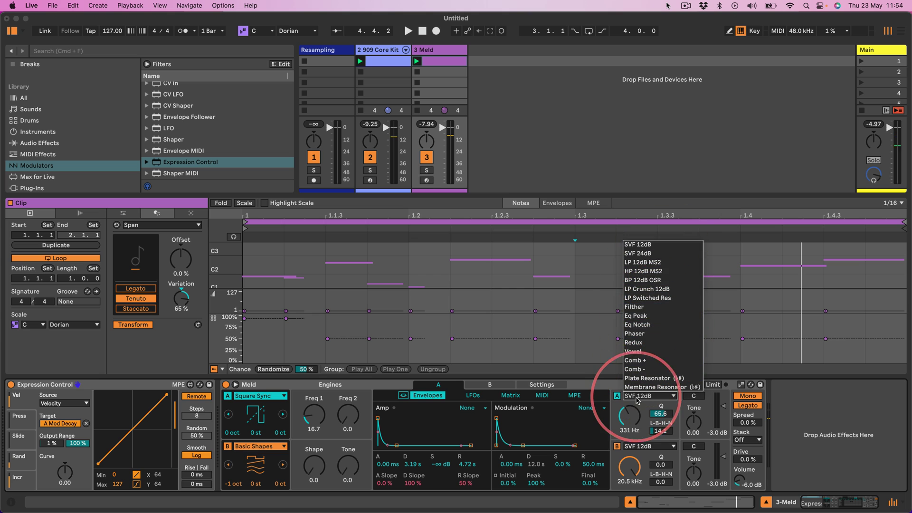
click(640, 400)
key(space)
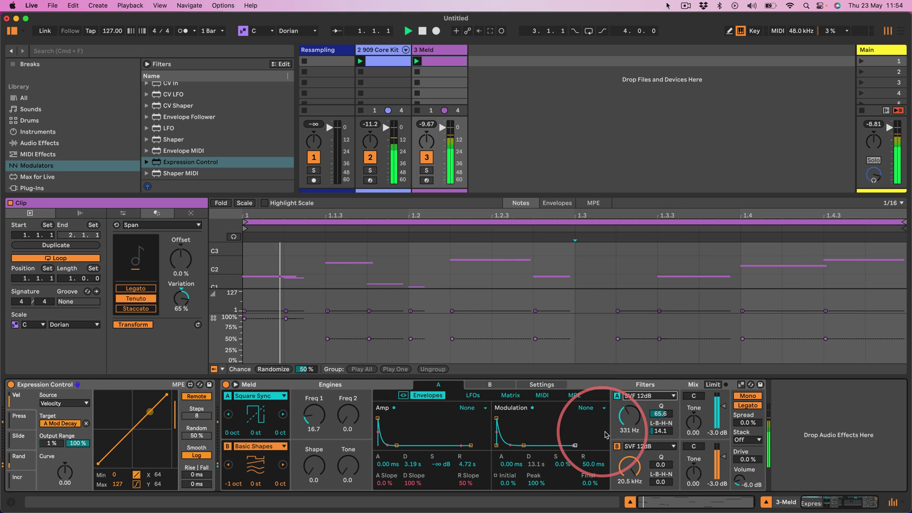
drag(627, 418, 627, 426)
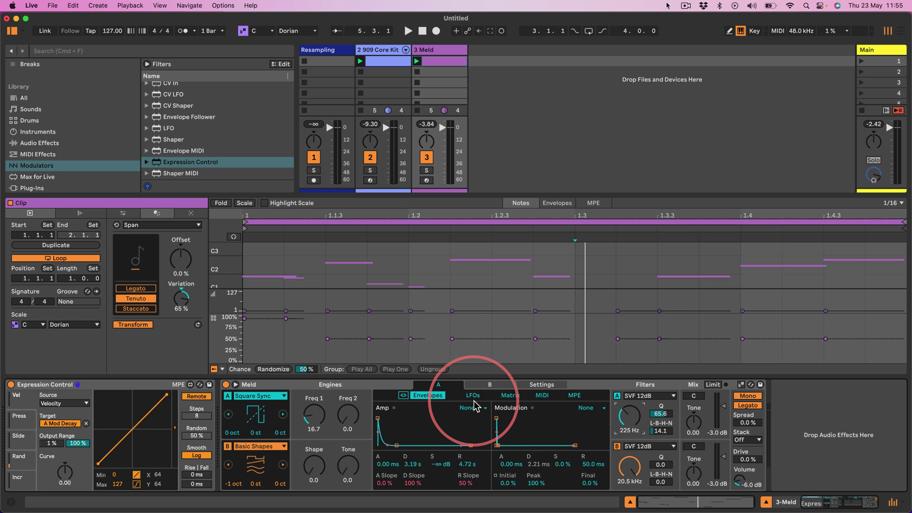
key(space)
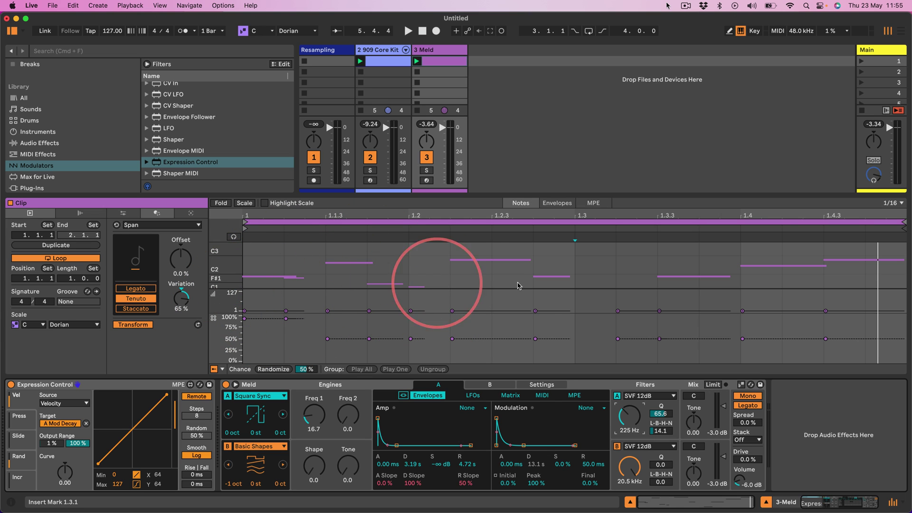
Switch to Chrome, look over the YouTube videos on probability without Max for Live and on Live 11, and close the browser window.
click(354, 322)
click(356, 326)
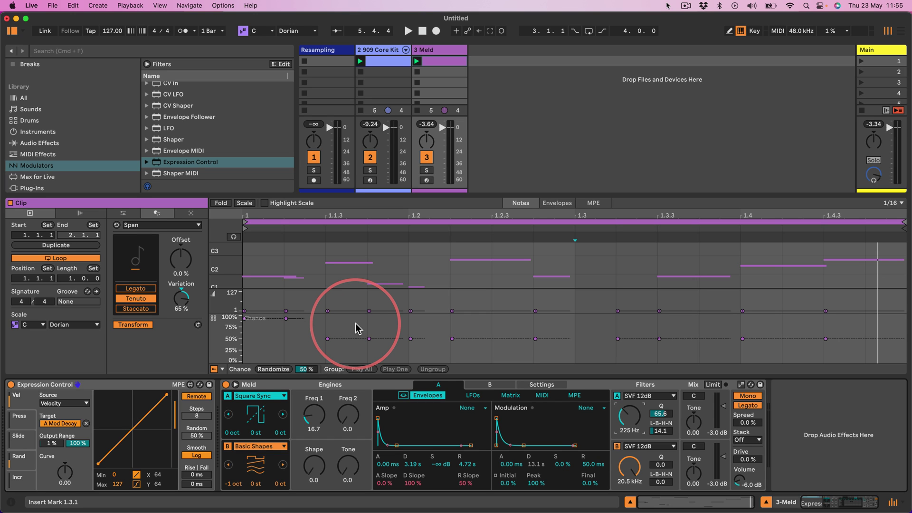
key(super+Tab)
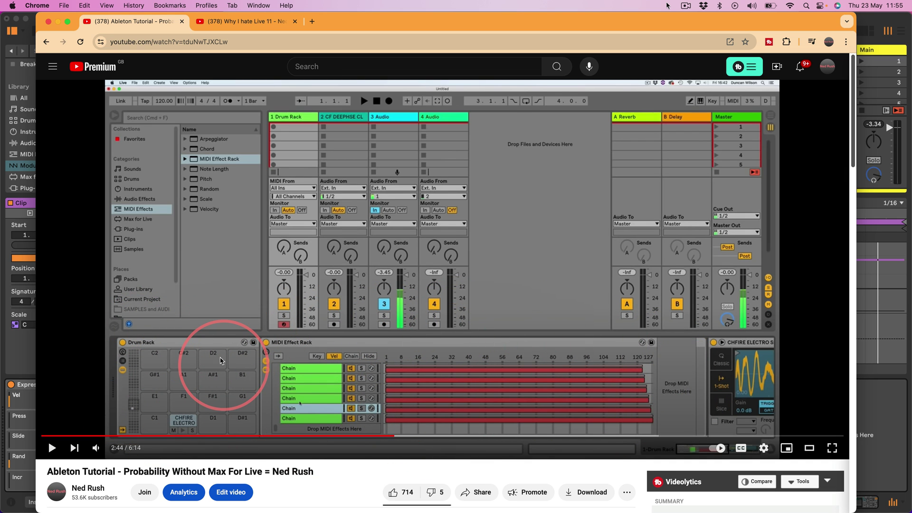
scroll(204, 333, down, 4)
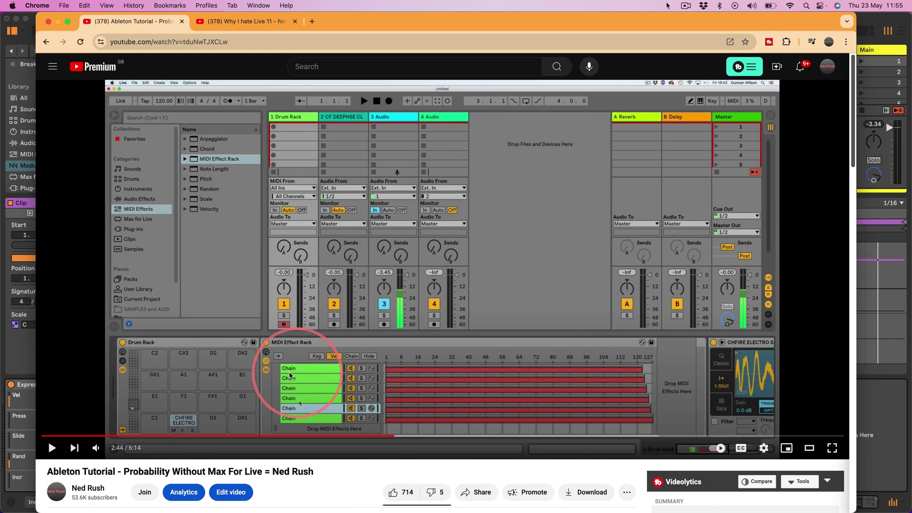
scroll(332, 343, up, 4)
click(248, 24)
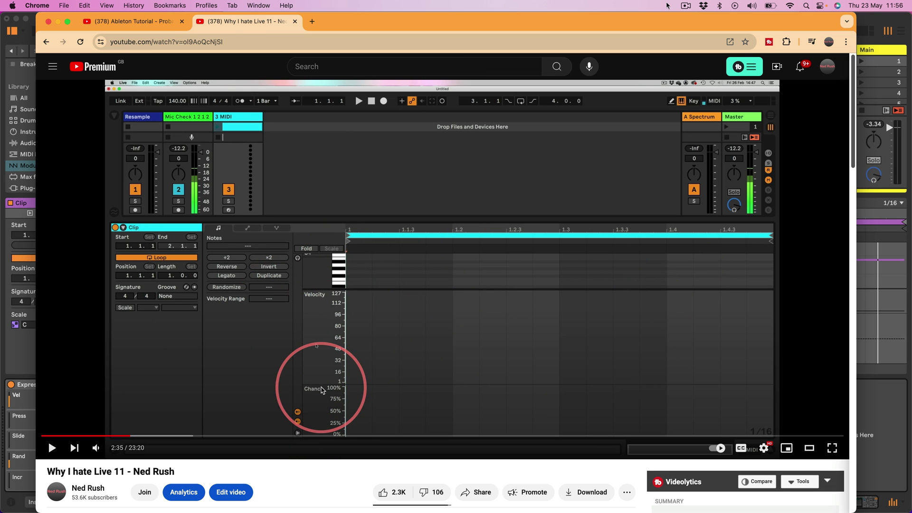
click(135, 21)
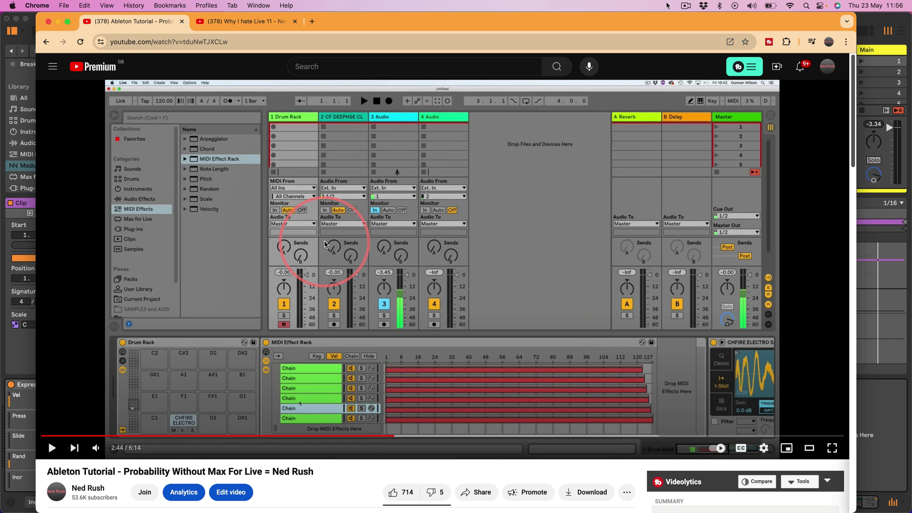
click(48, 22)
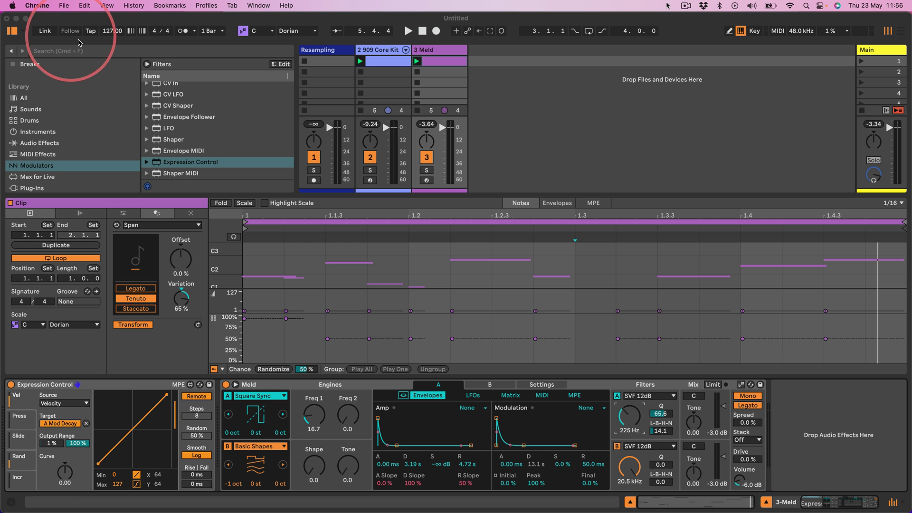
Duplicate the Meld track, stop the original track's clip and delete Expression Control from the copy.
click(441, 52)
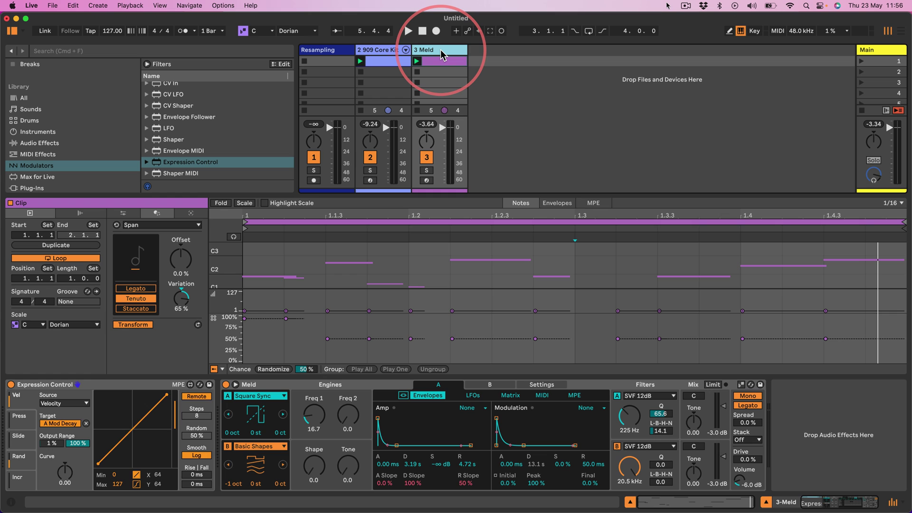
key(super+d)
click(417, 111)
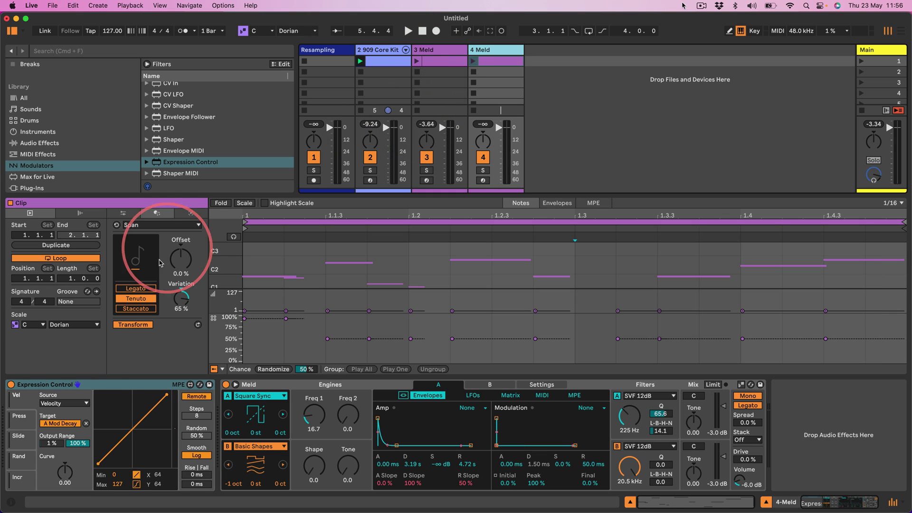
click(100, 387)
key(Delete)
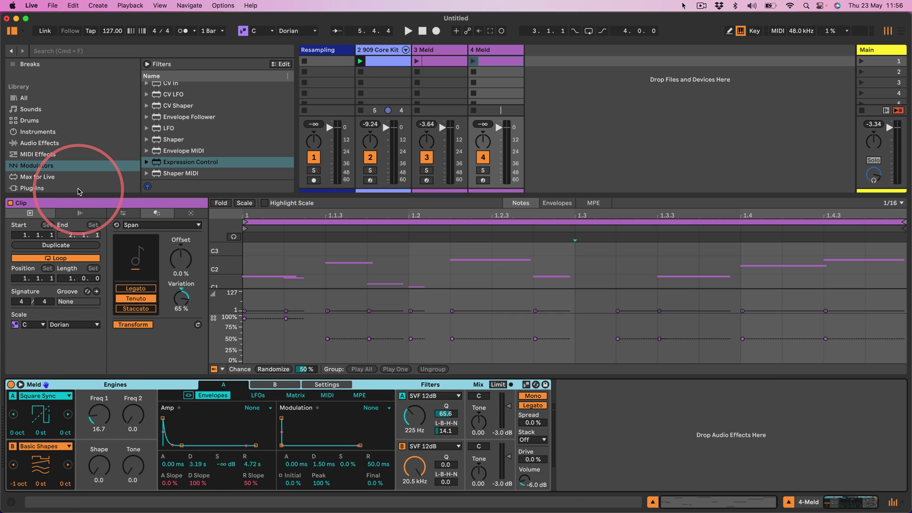
Find the MIDI Effect Rack among the MIDI effects and insert it before Meld on track 4.
scroll(193, 133, up, 2)
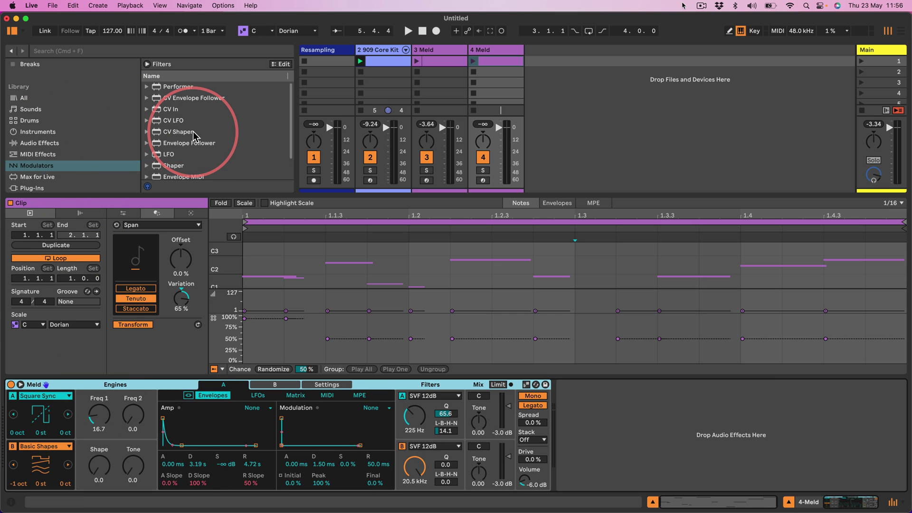
scroll(192, 135, down, 2)
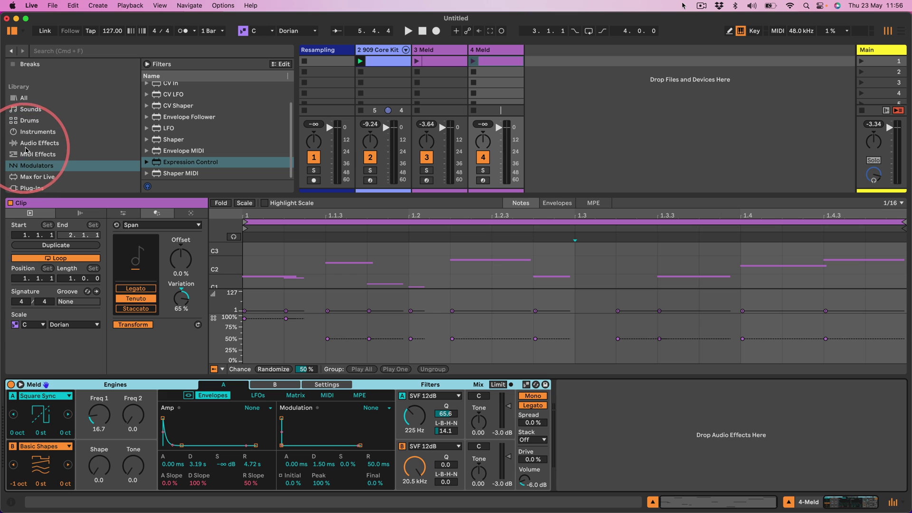
click(37, 154)
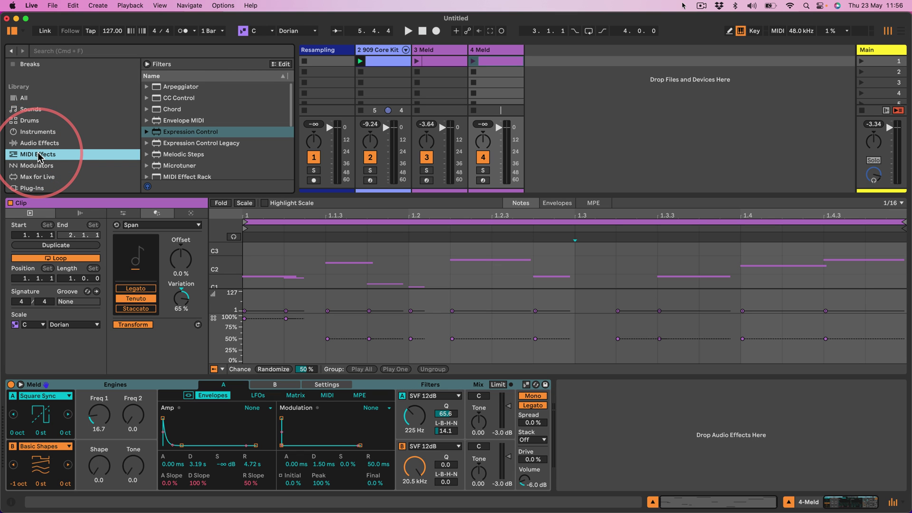
scroll(172, 152, down, 2)
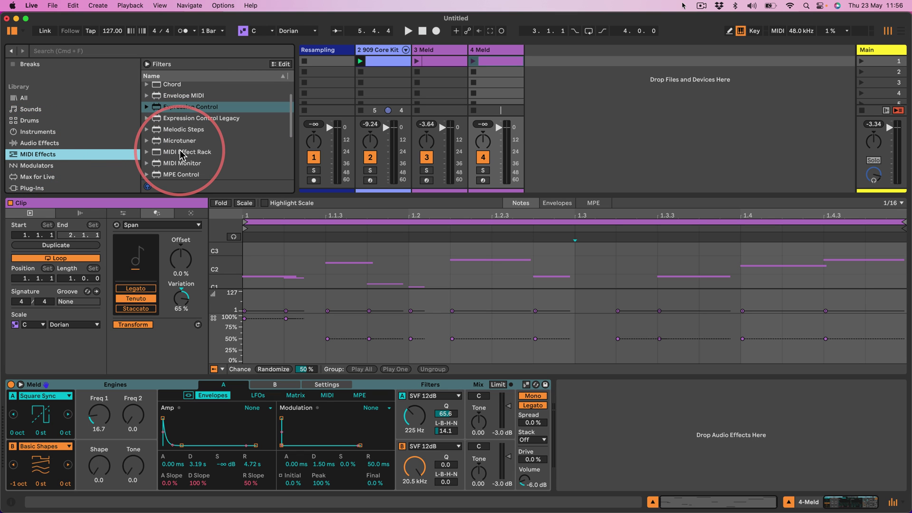
drag(163, 153, 21, 387)
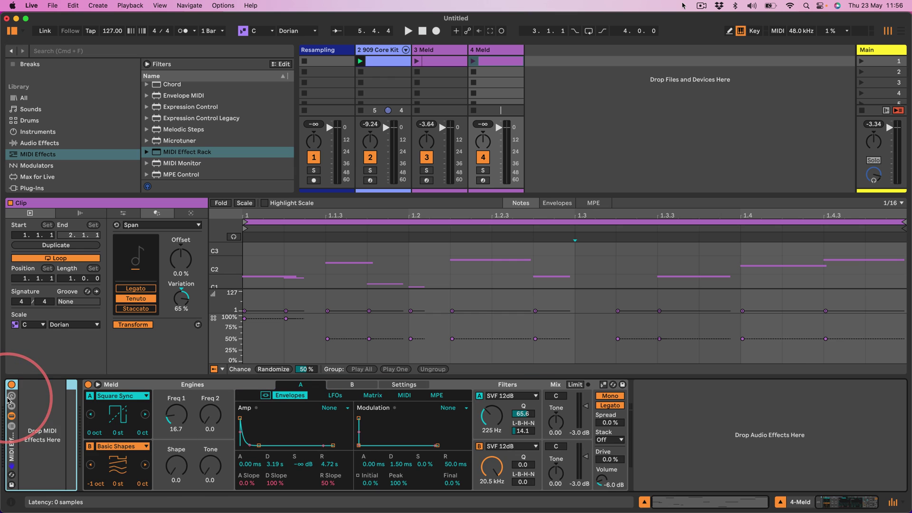
Create a chain in the MIDI Effect Rack's chain list and duplicate it.
right_click(57, 429)
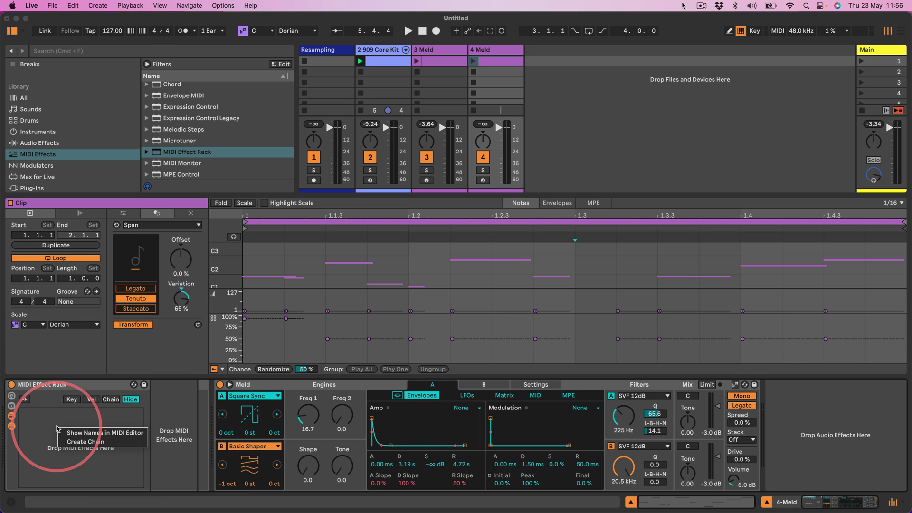
click(69, 441)
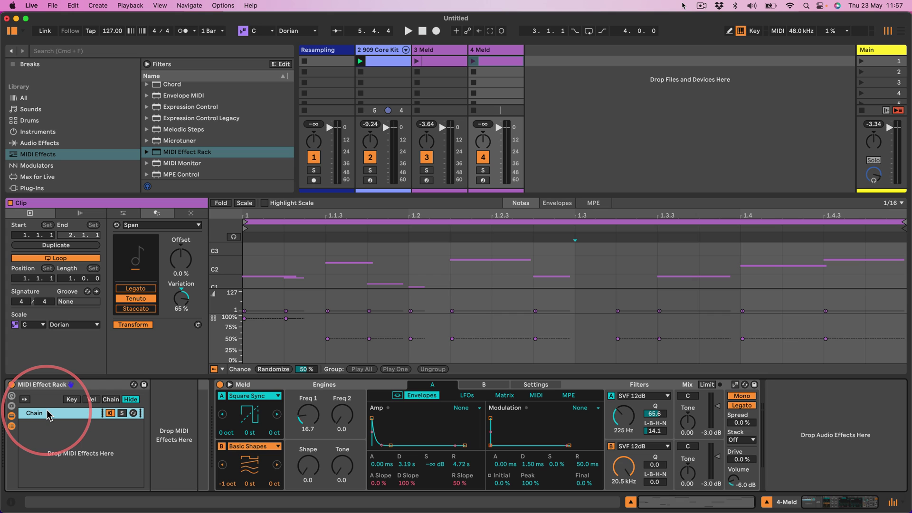
key(super+d)
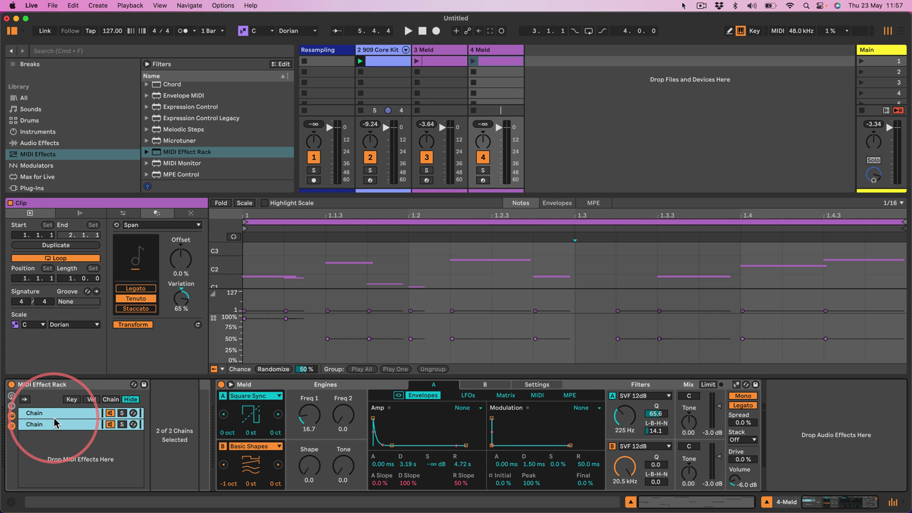
Keep duplicating the chains in the MIDI Effect Rack until the rack holds 128 chains.
key(super+d)
key(super+d)
key(super+d)
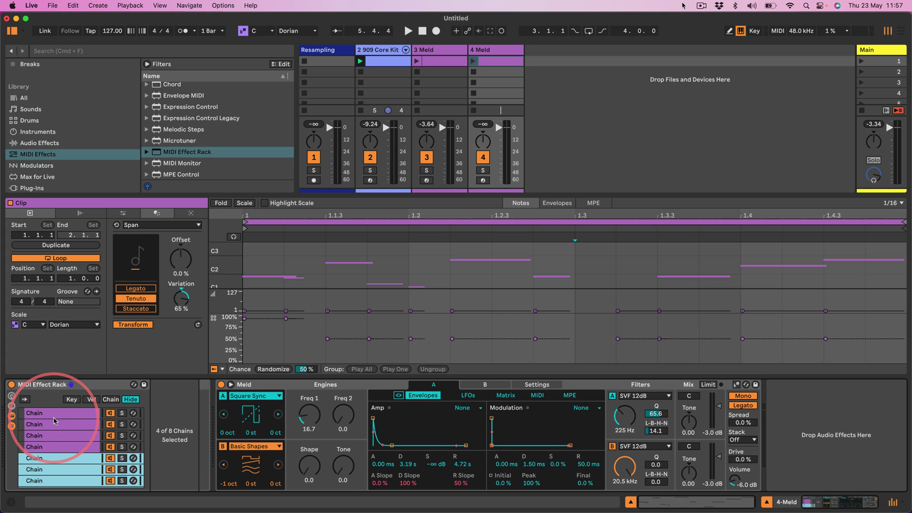
key(super+d)
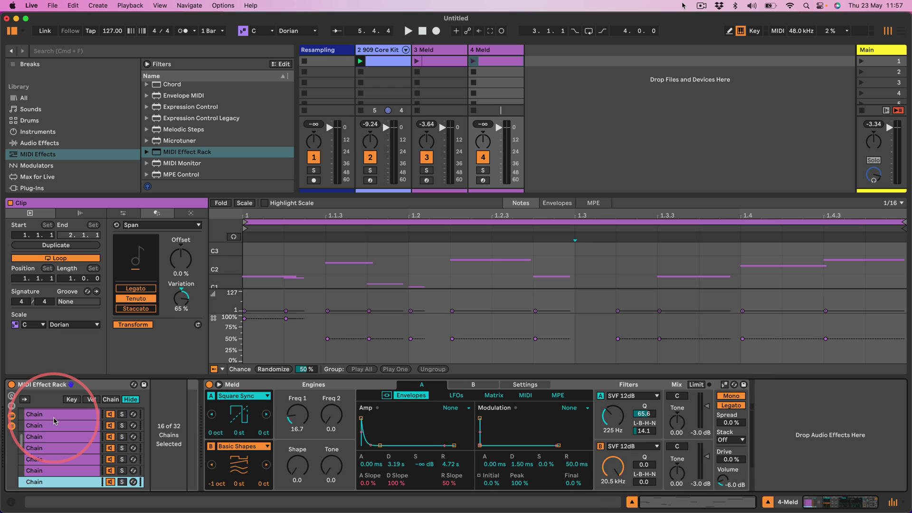
key(super+a)
key(super+d)
key(super+a)
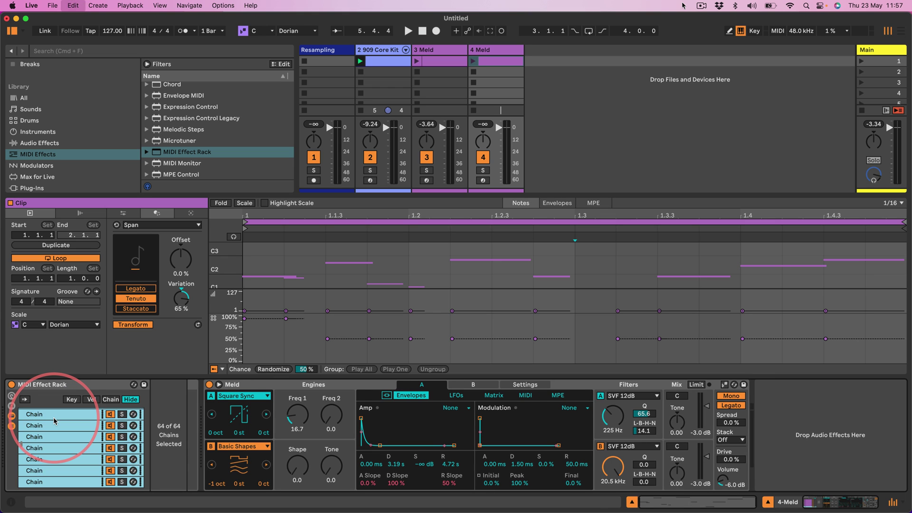
key(super+d)
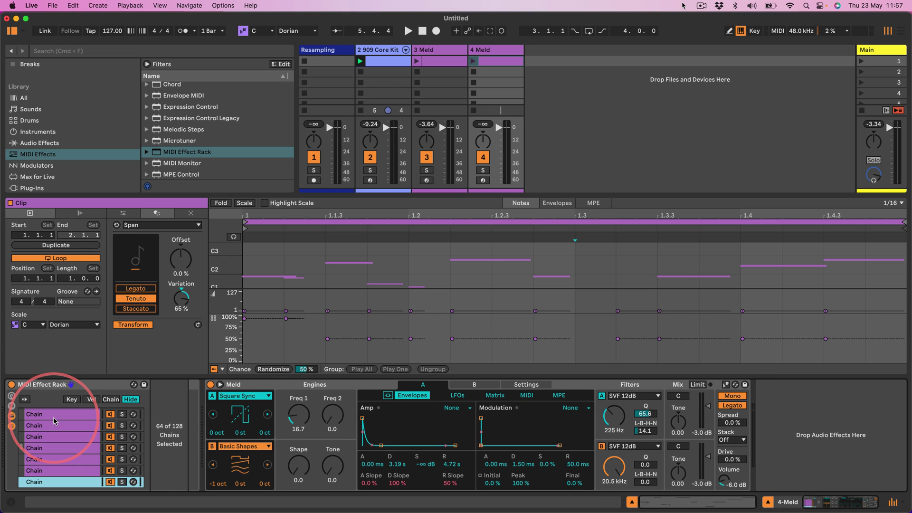
Show the rack's velocity zones and delete one chain so that 127 chains remain.
click(90, 399)
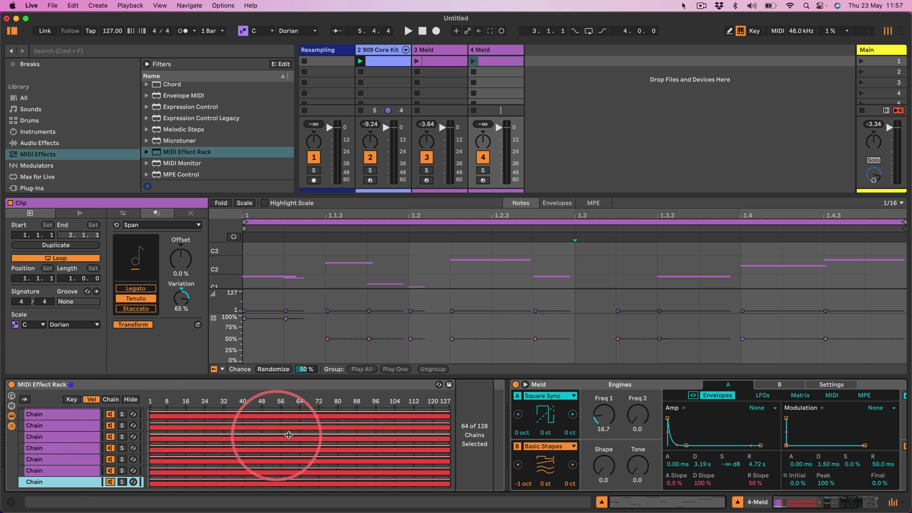
click(58, 485)
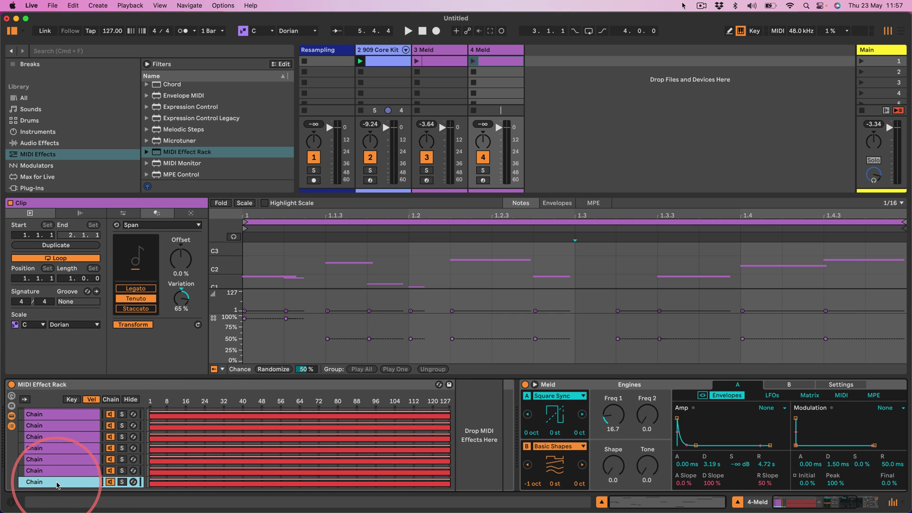
click(62, 472)
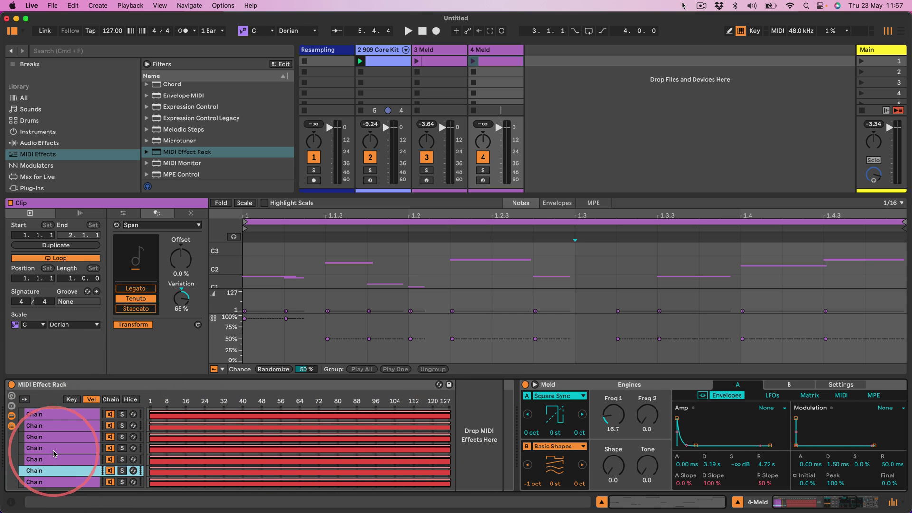
Distribute the velocity ranges of all 127 chains equally and extend every range's lower end down to 1.
key(super+a)
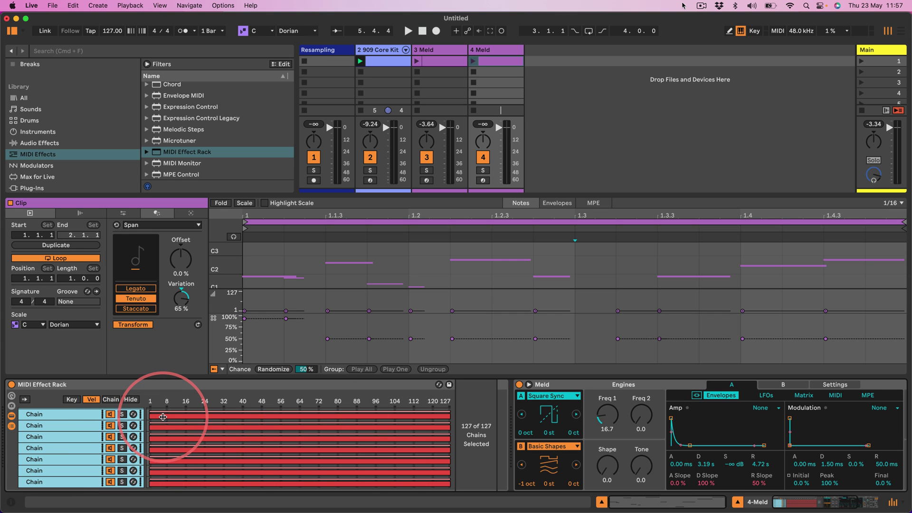
right_click(236, 418)
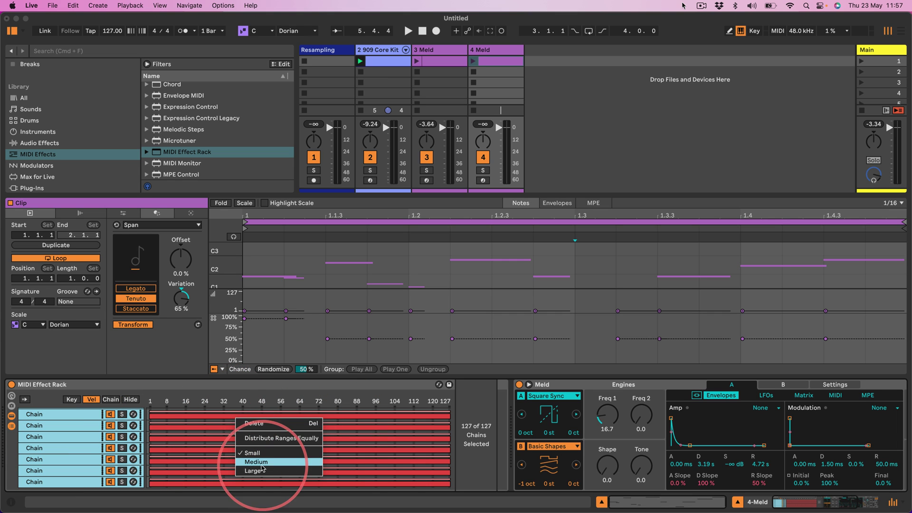
click(264, 439)
drag(269, 443, 315, 474)
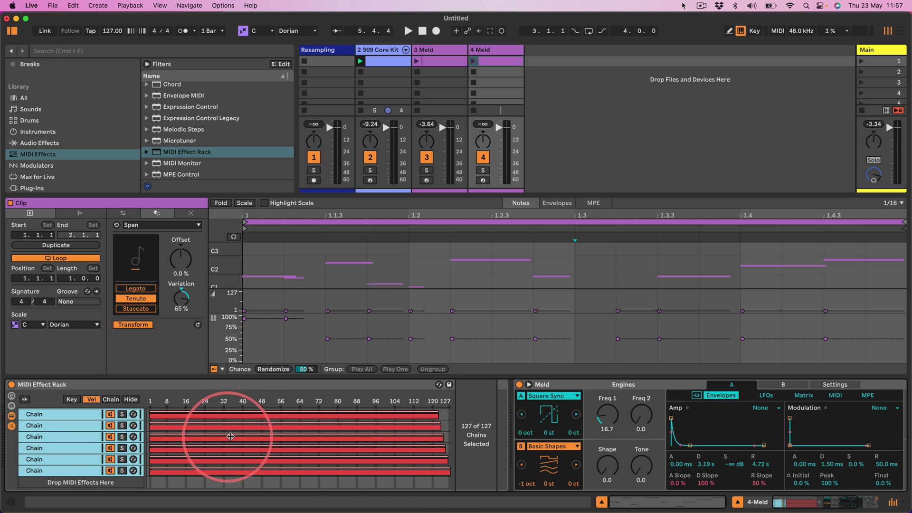
drag(231, 436, 108, 403)
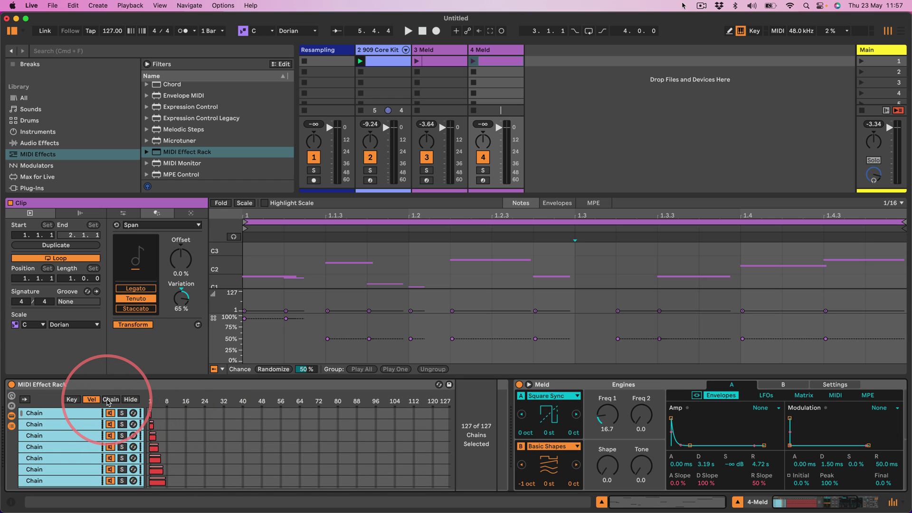
Show the chain select zones, stretch them across the full 0 to 127 range and distribute them equally.
drag(149, 424, 276, 426)
right_click(276, 426)
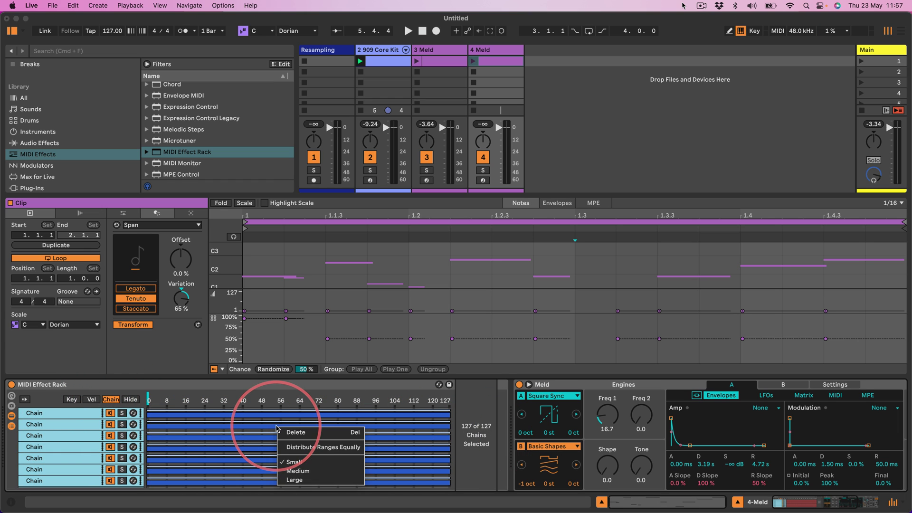
click(291, 447)
Map the rack's chain selector to Macro 1 and turn that macro to 32.
click(145, 408)
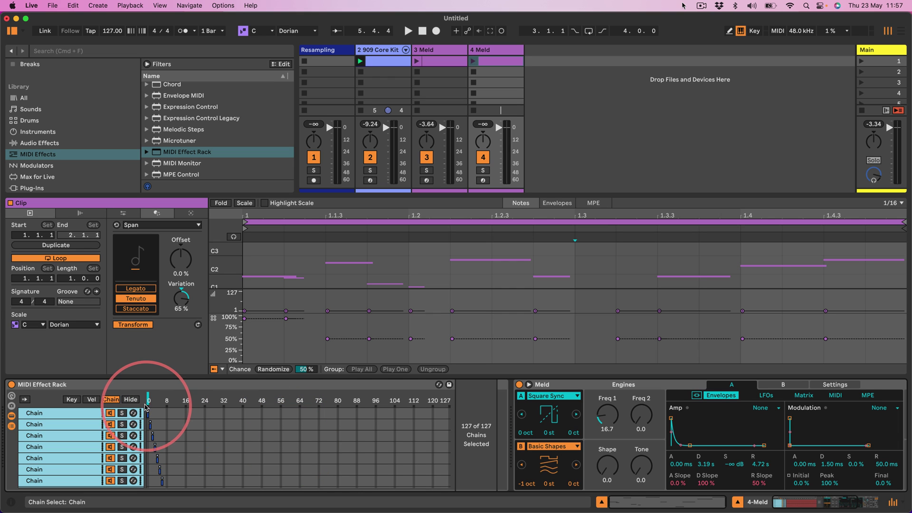
right_click(149, 401)
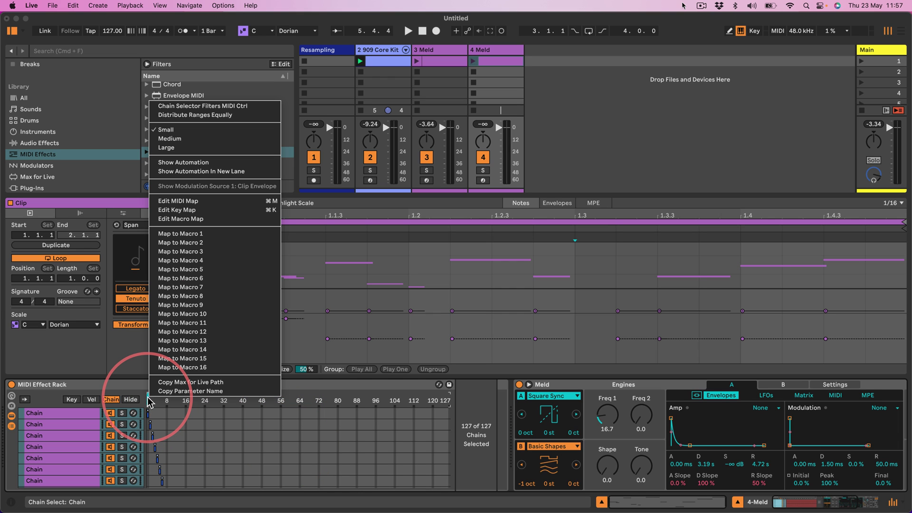
click(191, 233)
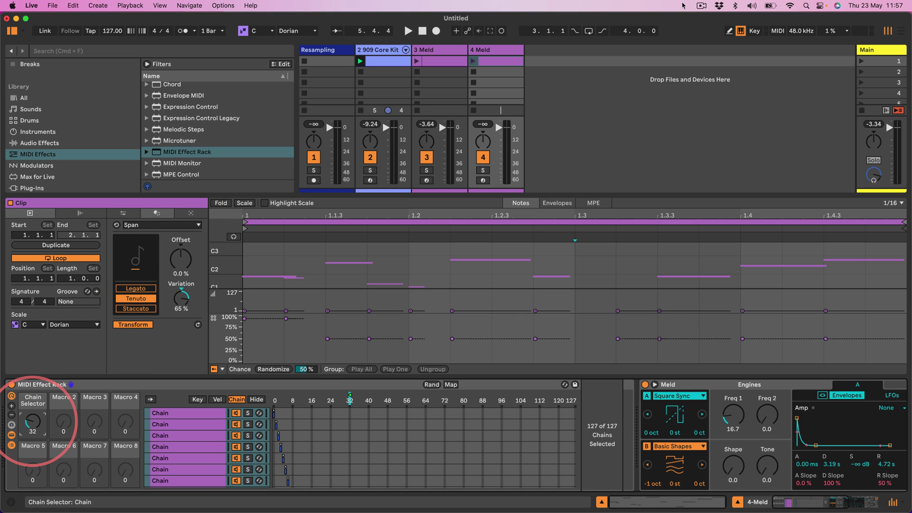
Find the Velocity device among the MIDI effects and insert it before the MIDI Effect Rack on track 4.
scroll(200, 135, down, 4)
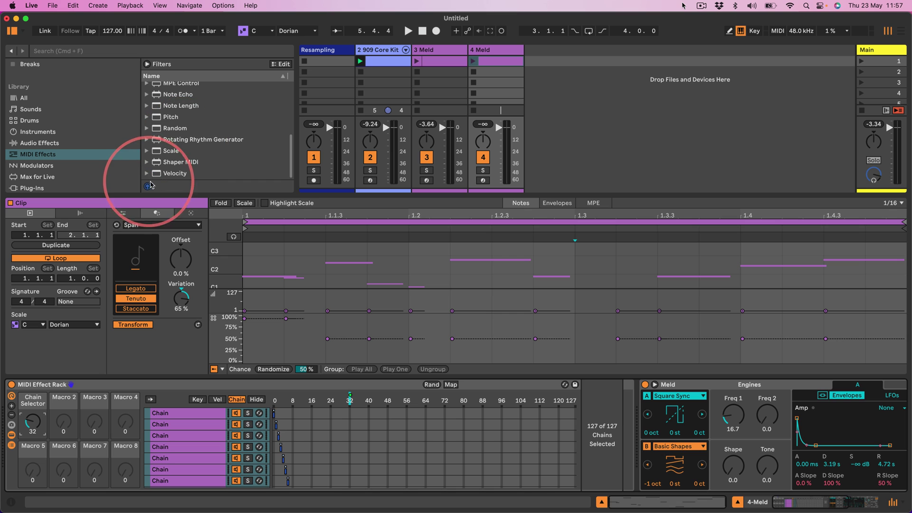
drag(157, 176, 8, 405)
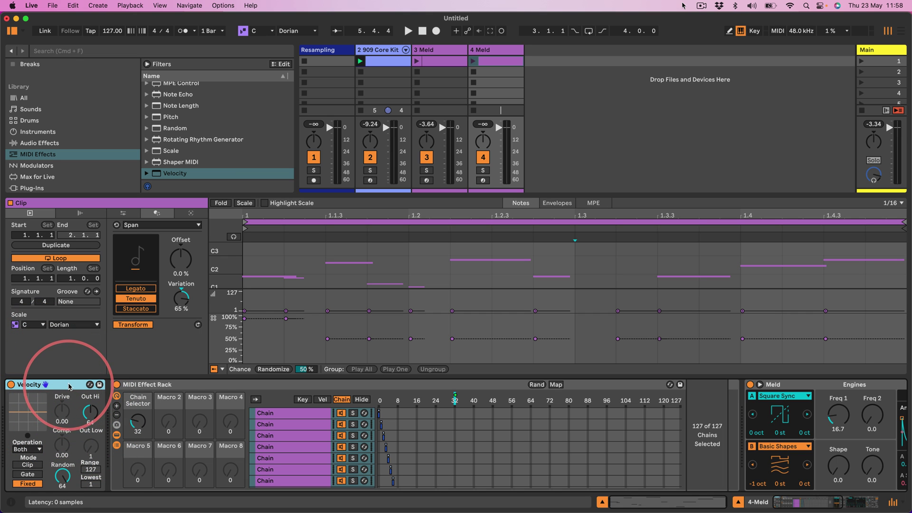
right_click(86, 385)
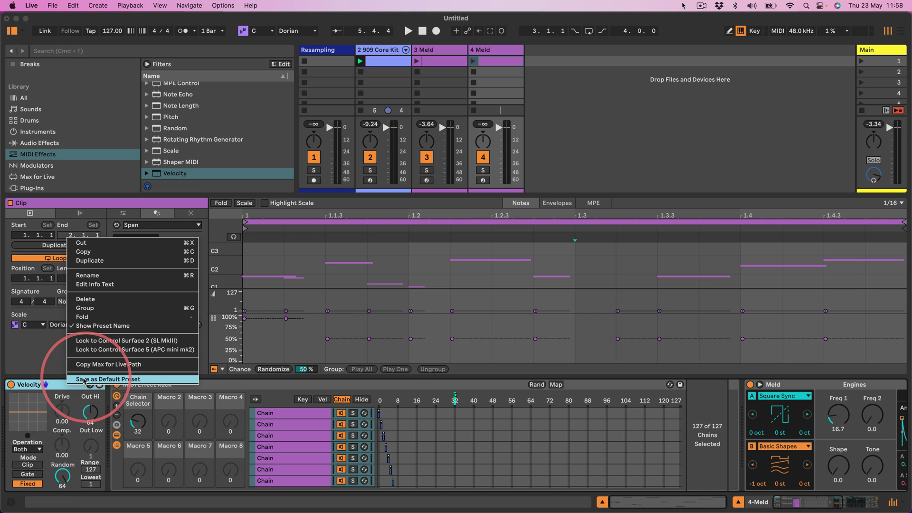
click(52, 386)
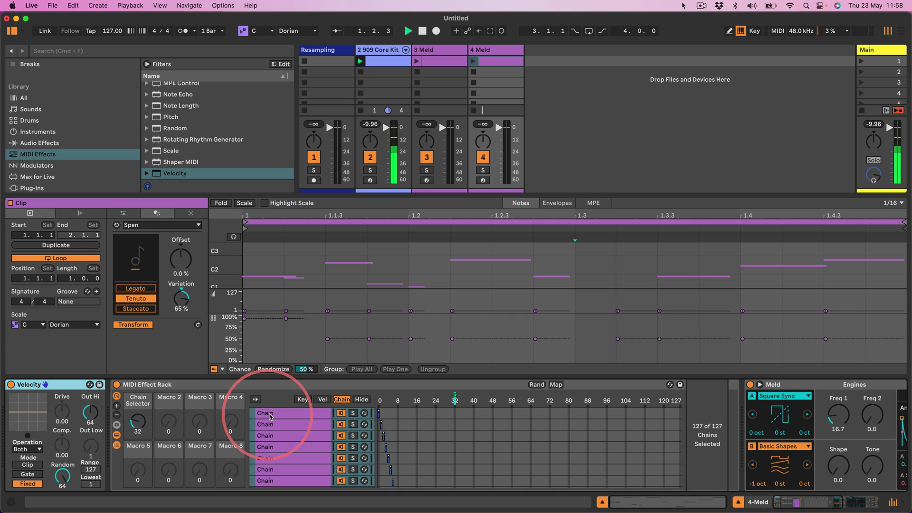
Show the rack's velocity zones and launch the clip on track 4.
click(320, 401)
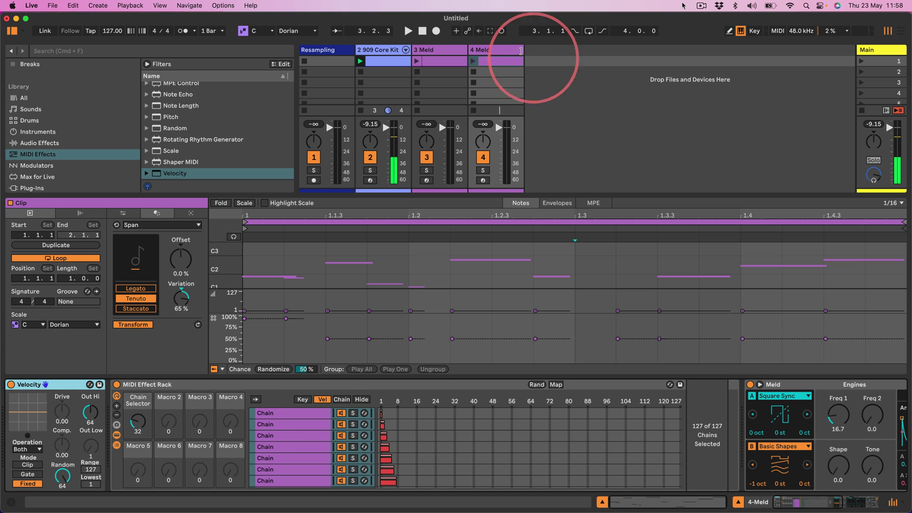
click(473, 61)
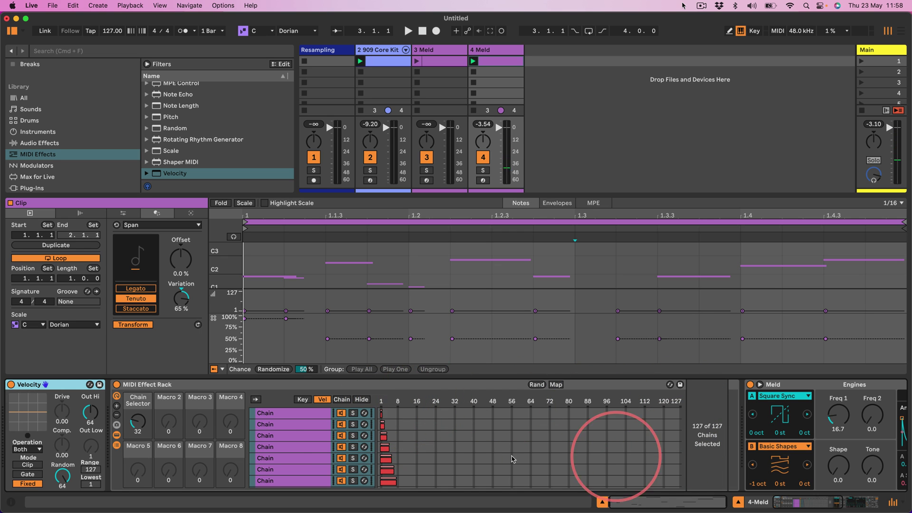
Look through the chains' velocity ranges from the first chain to the last and back to the first.
click(303, 413)
scroll(293, 435, down, 5)
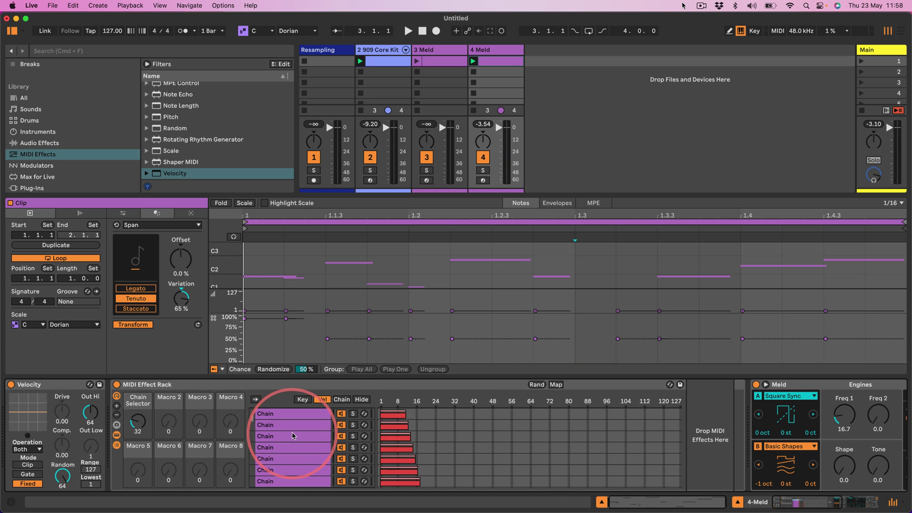
scroll(293, 435, down, 20)
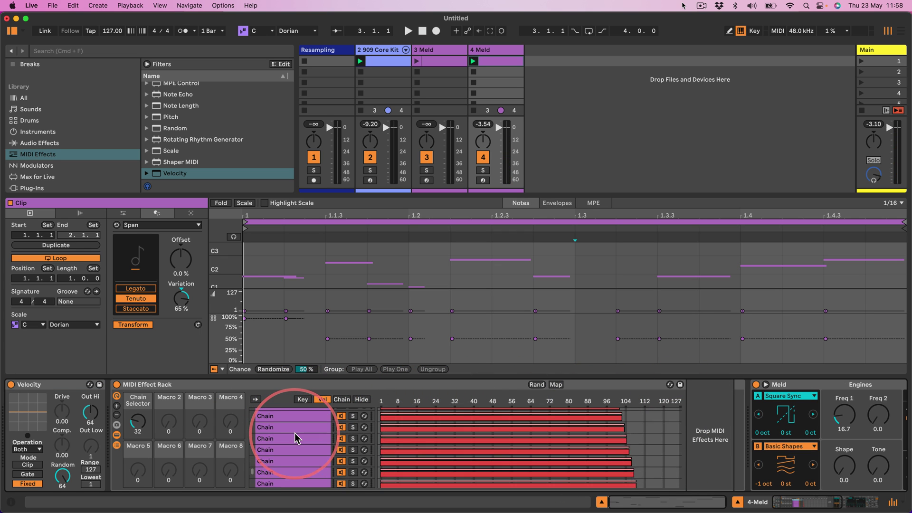
scroll(296, 437, down, 5)
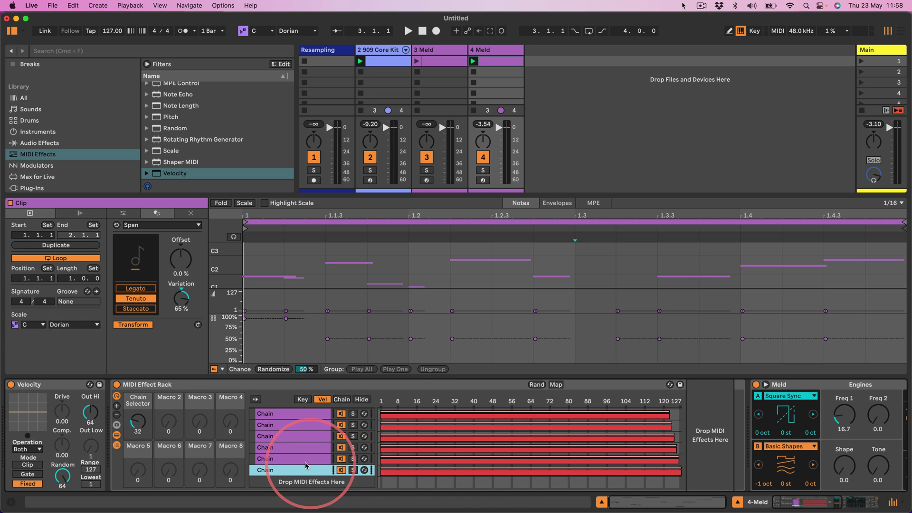
scroll(416, 446, up, 20)
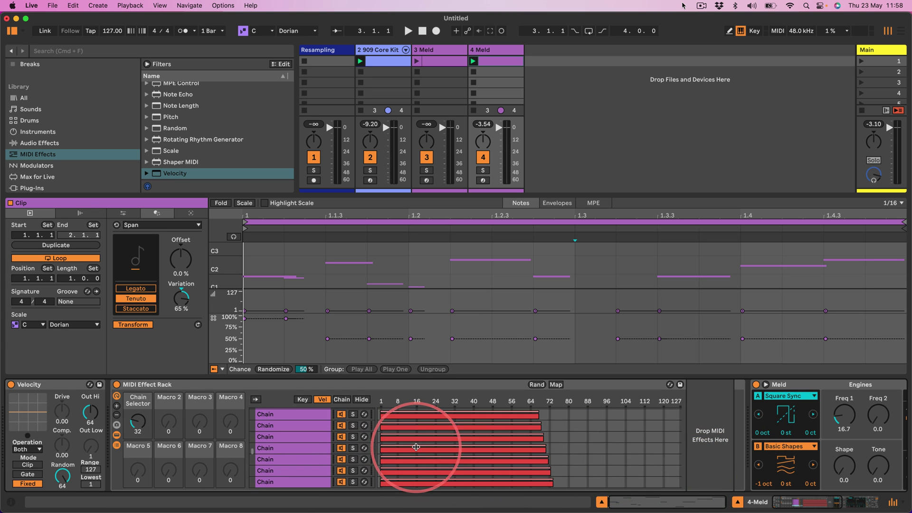
scroll(416, 447, up, 3)
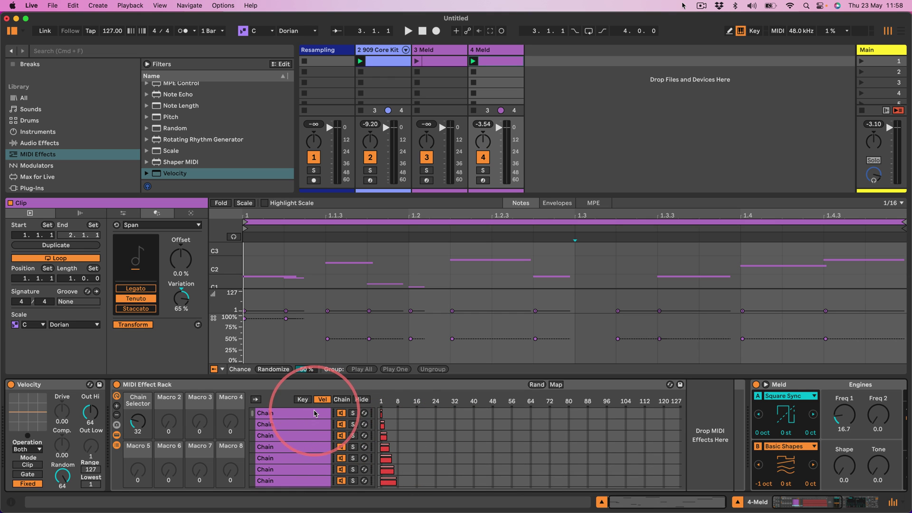
Play the pattern with the Chain Selector at 0 and compare the first chain's velocity and chain select zones.
click(392, 415)
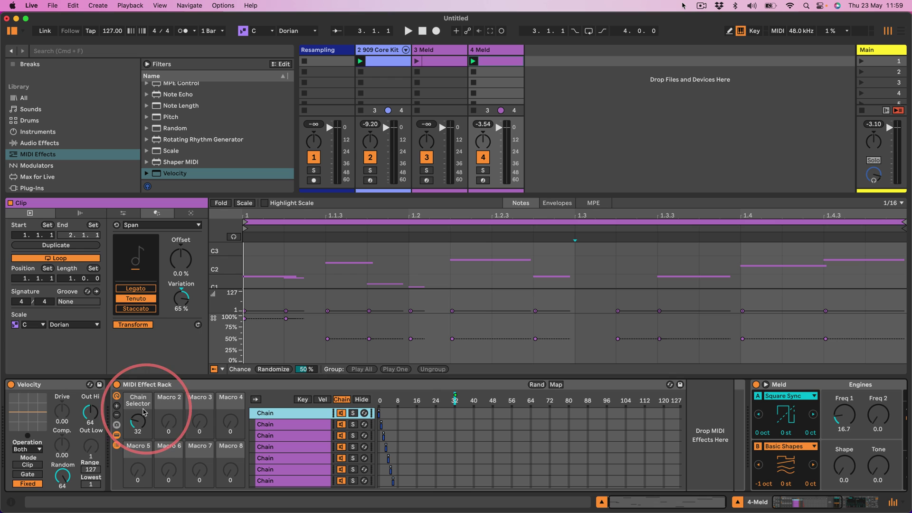
click(291, 414)
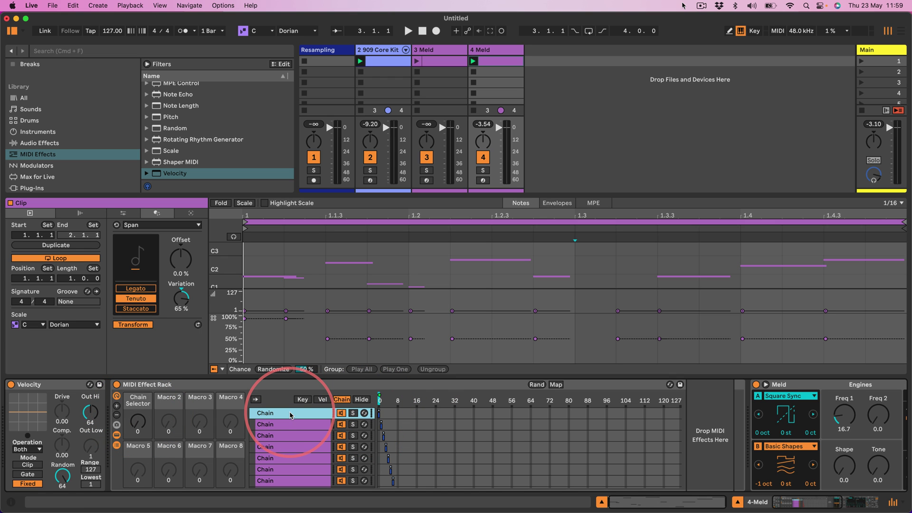
click(323, 400)
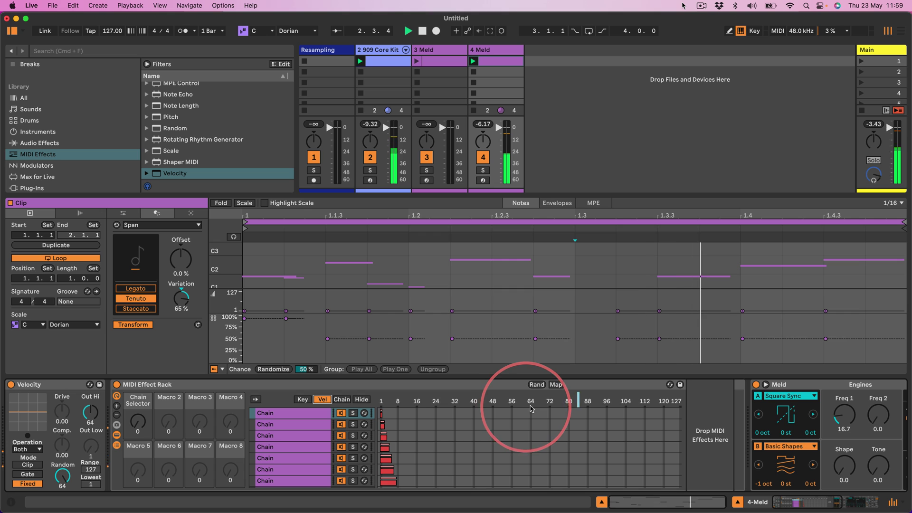
click(342, 400)
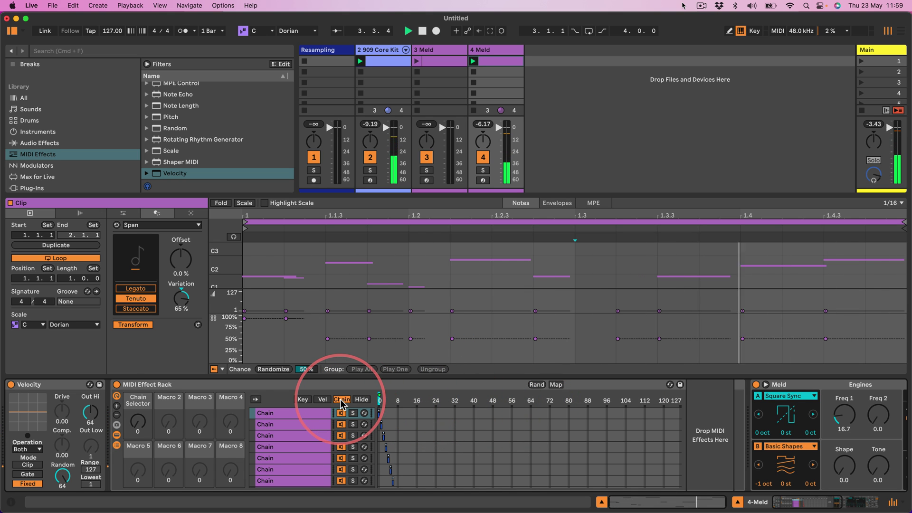
Set the Chain Selector macro to 127, look through the higher chains' zones and stop playback.
drag(139, 423, 138, 333)
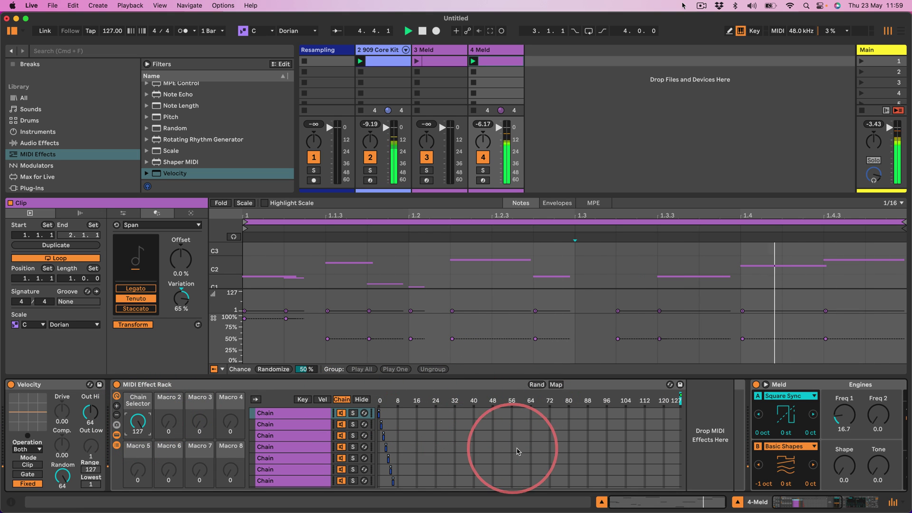
scroll(497, 444, down, 12)
scroll(479, 445, down, 12)
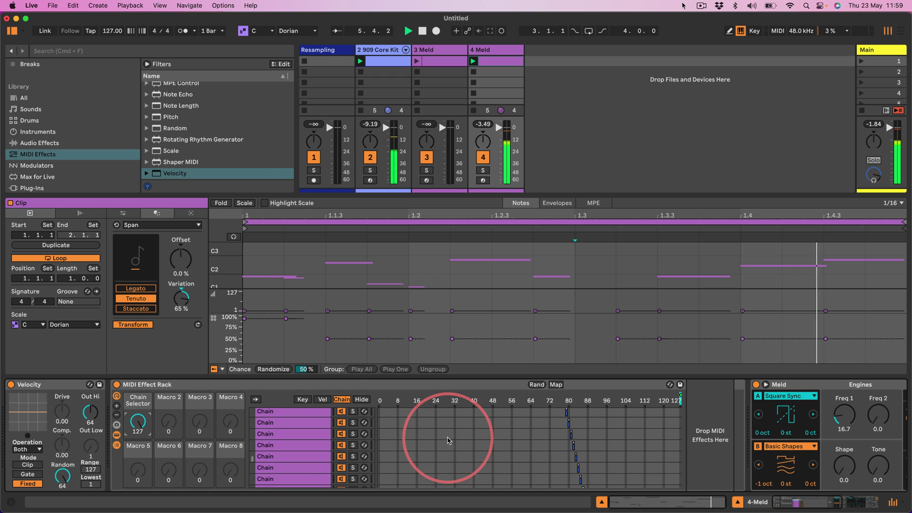
key(space)
Select all notes in track 4's clip and raise their chance to 100%.
click(493, 61)
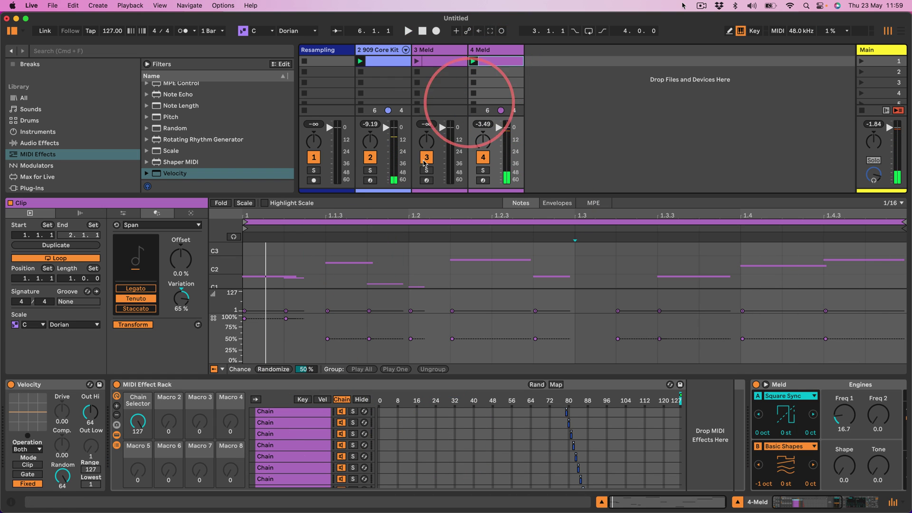
click(308, 273)
key(super+a)
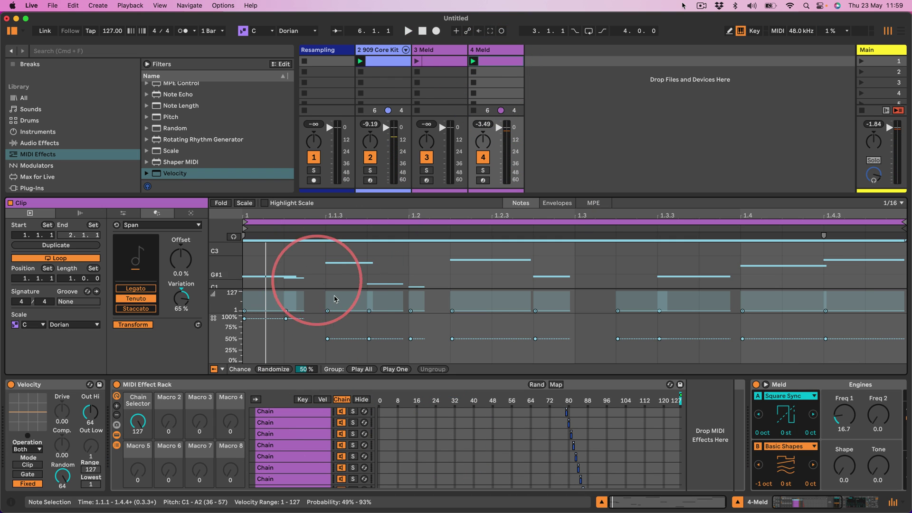
drag(370, 339, 370, 315)
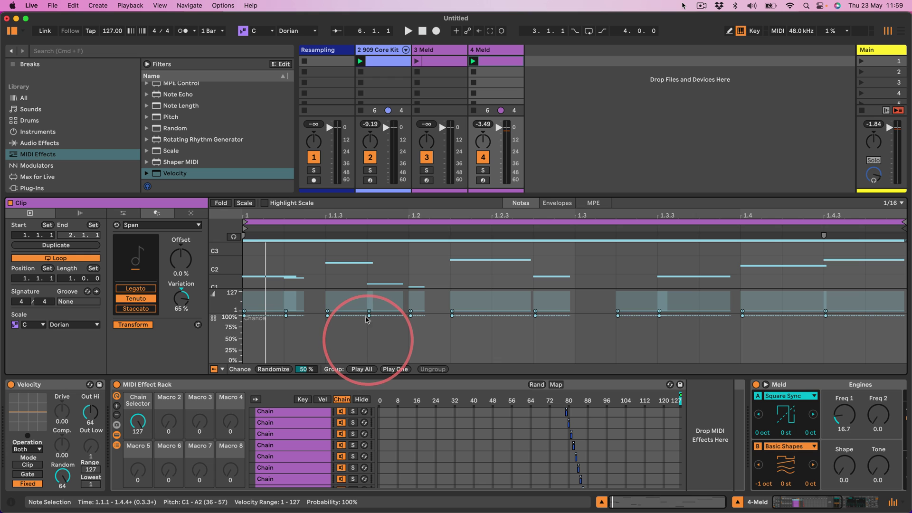
Set the velocity deviation of the notes in track 4's clip to 0.
click(228, 301)
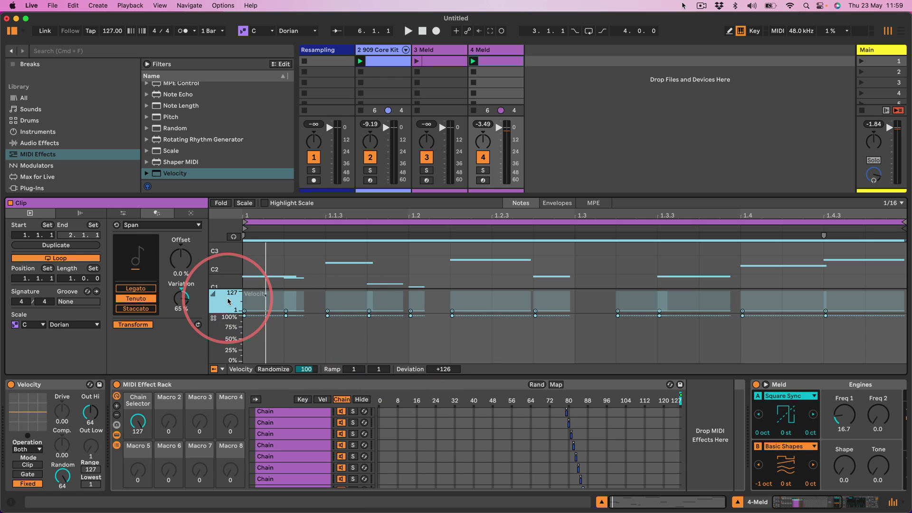
drag(435, 369, 436, 429)
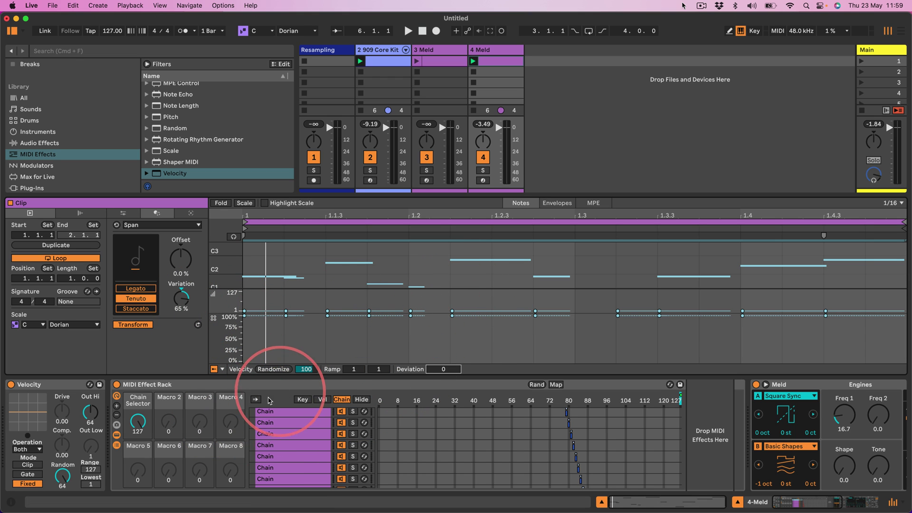
Turn on the rack's Auto Select and sweep the Chain Selector macro down to 0 and back up to 127 during playback.
key(space)
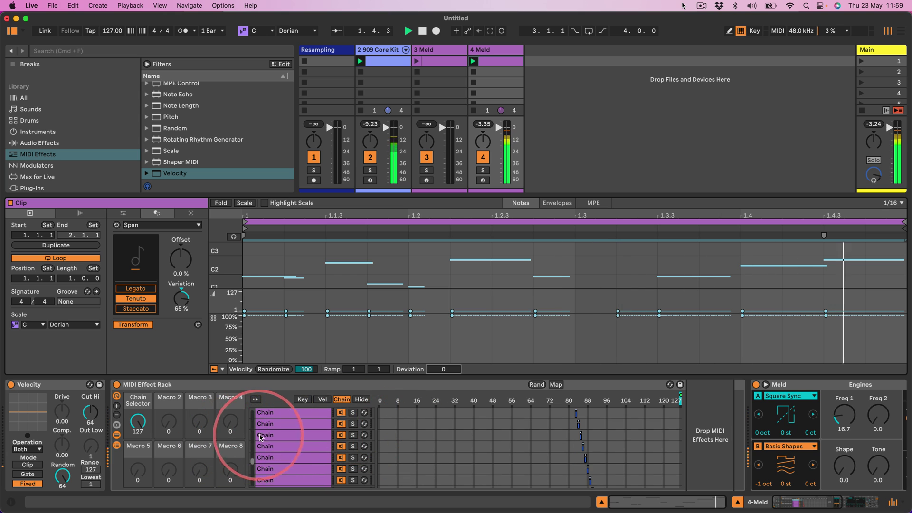
scroll(260, 437, down, 3)
click(255, 399)
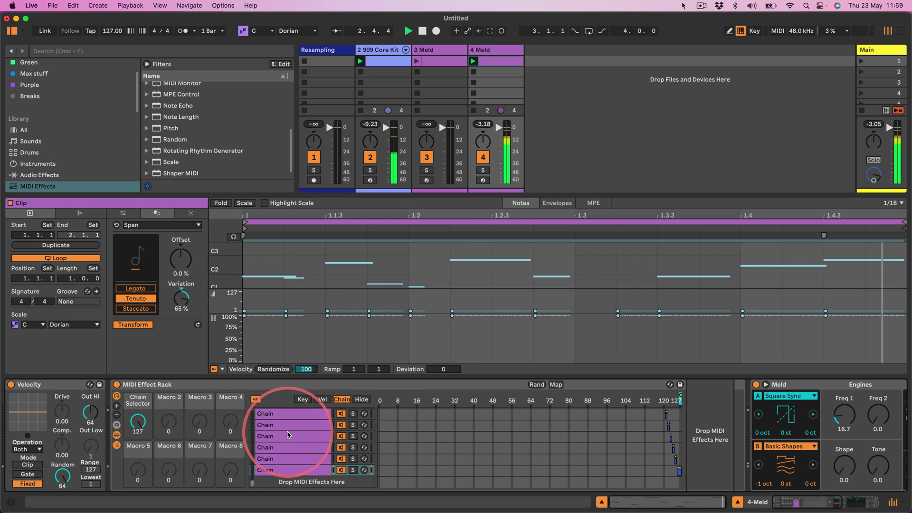
drag(138, 417, 137, 427)
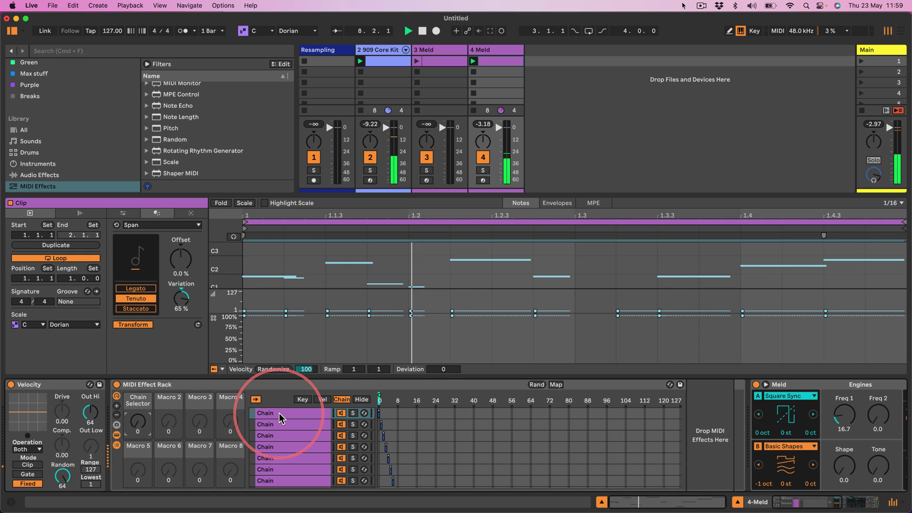
drag(138, 421, 138, 375)
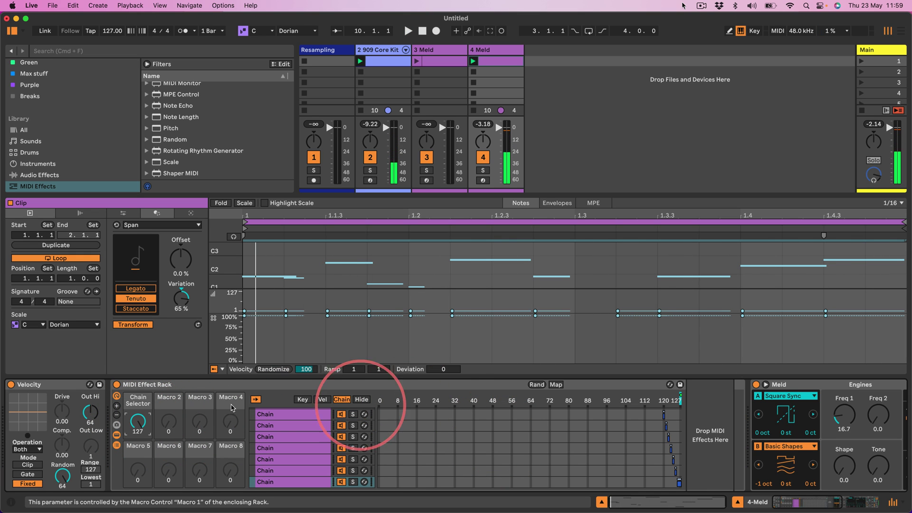
Add a second Velocity device between the MIDI Effect Rack and Meld, and group all three MIDI effects into a new rack.
scroll(190, 90, down, 1)
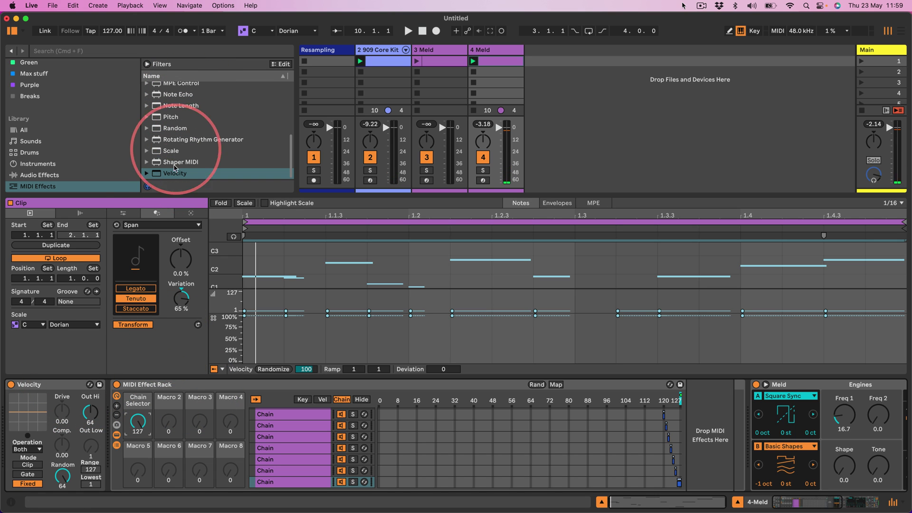
drag(177, 173, 749, 401)
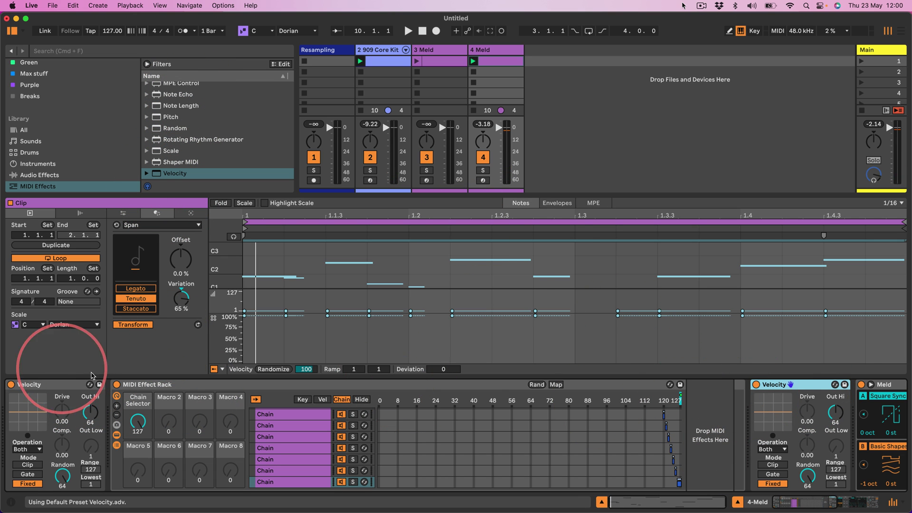
shift+click(61, 387)
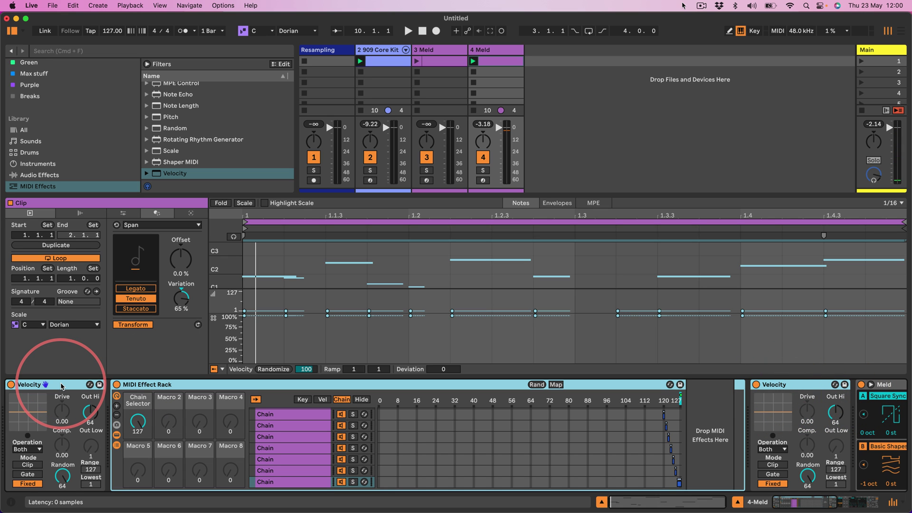
key(super+g)
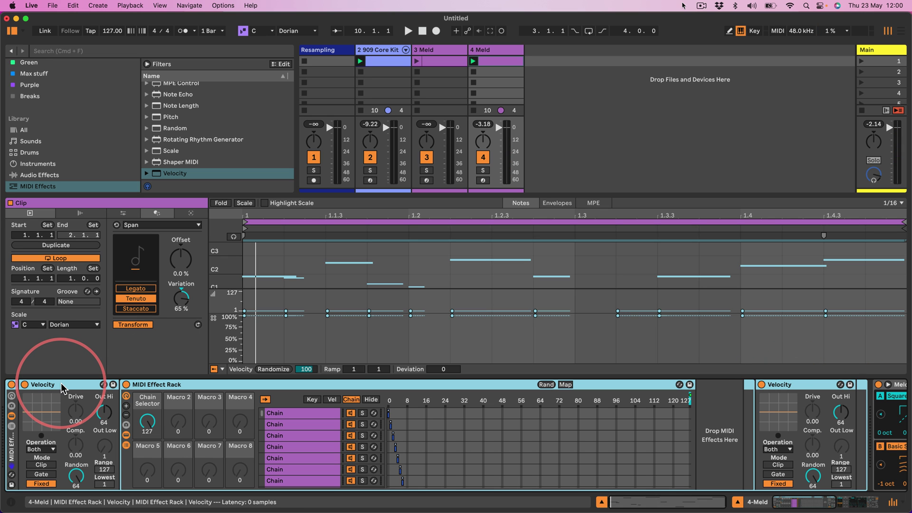
Map the inner rack's Chain Selector macro to Macro 1 of the outer rack and name that macro Chance.
click(125, 435)
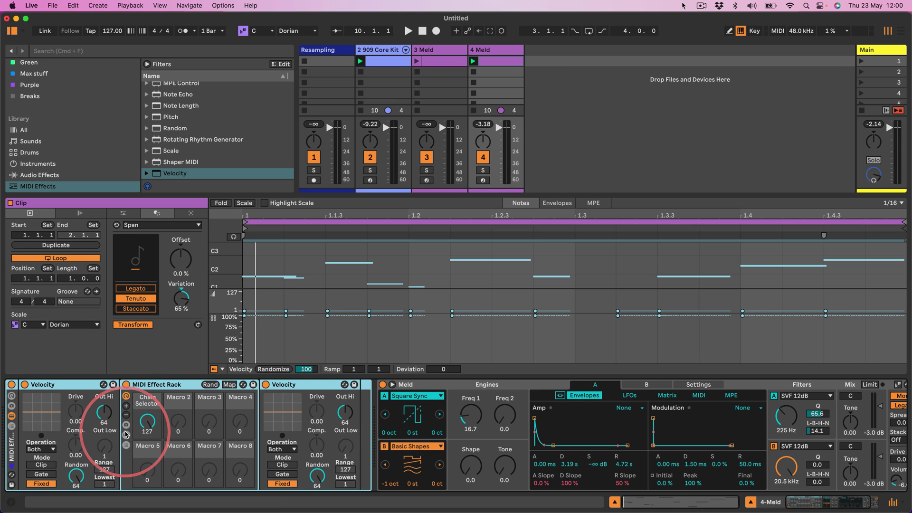
click(12, 398)
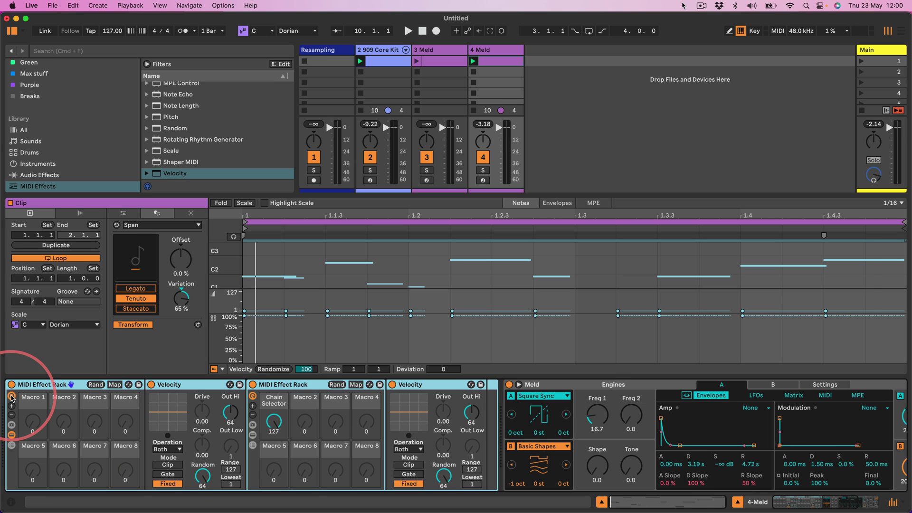
right_click(275, 422)
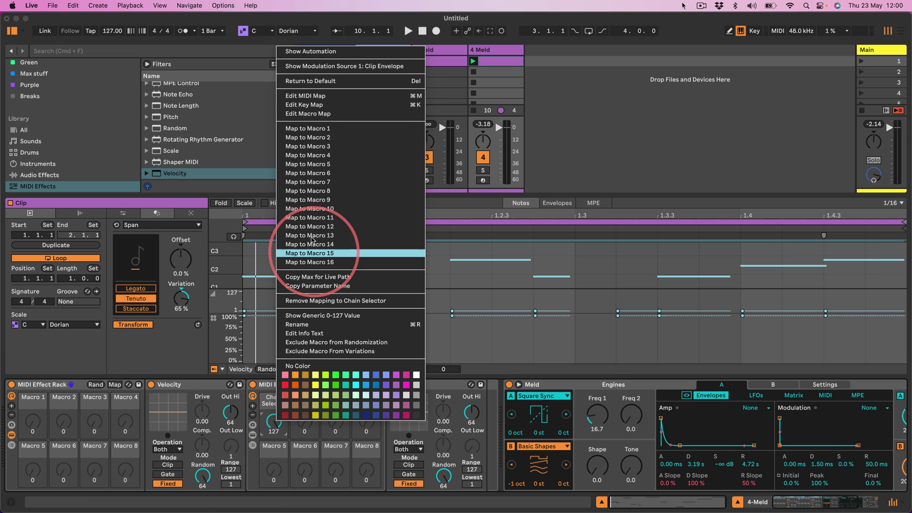
click(308, 128)
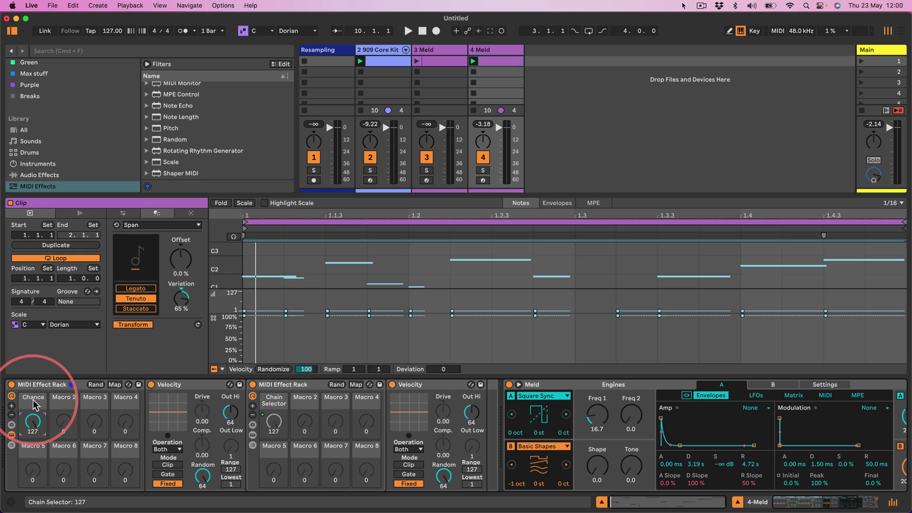
Map the last Velocity device's Out Hi and Random to outer-rack Macros 2 and 3, named Velocity and Random, and set Random to 0.
right_click(473, 417)
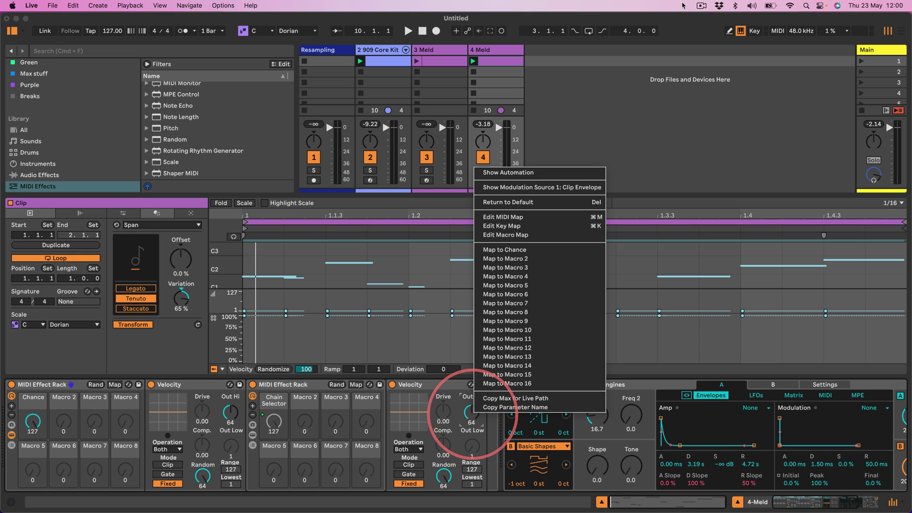
click(503, 258)
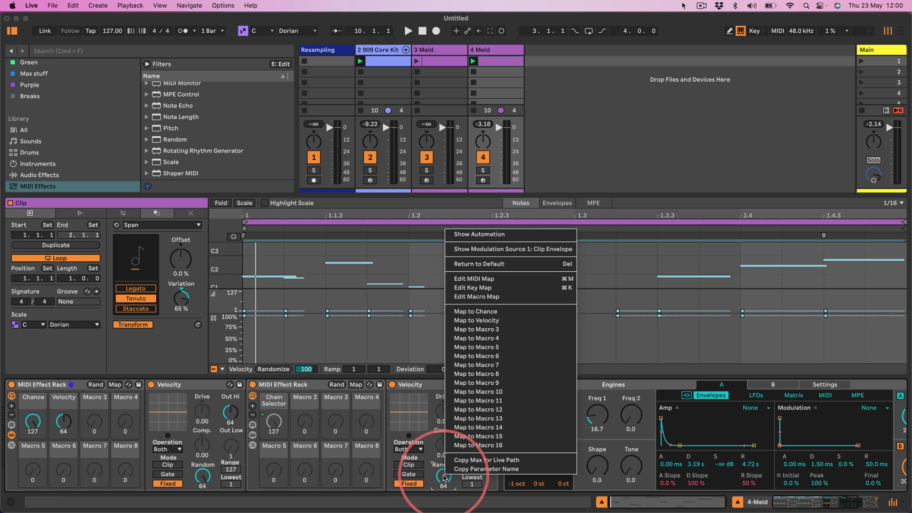
click(458, 329)
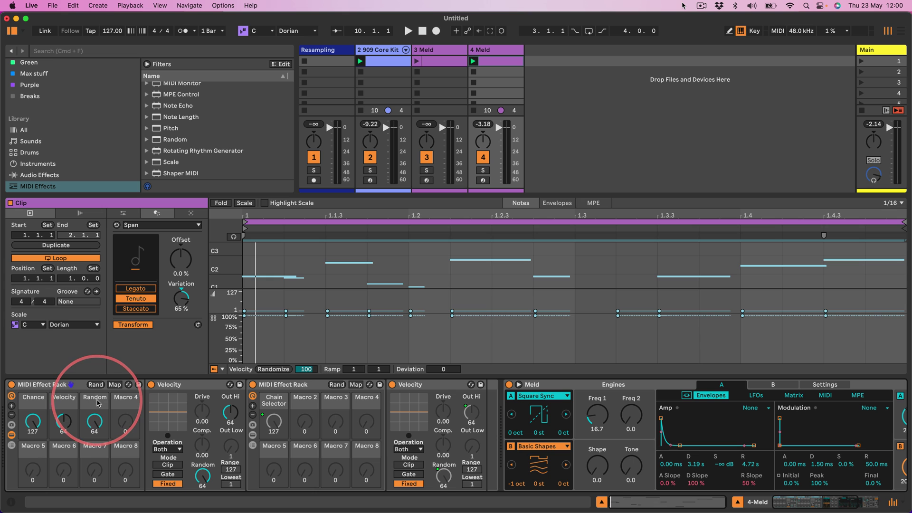
click(94, 420)
key(Delete)
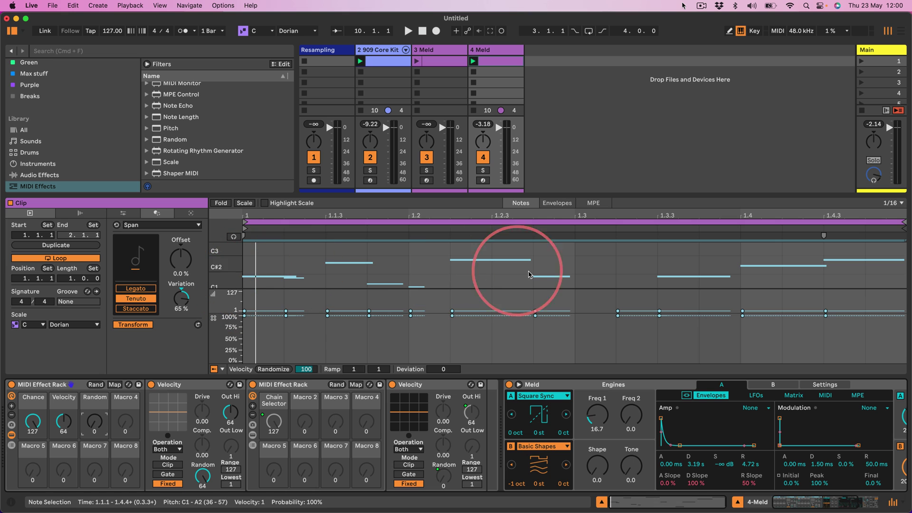
click(760, 265)
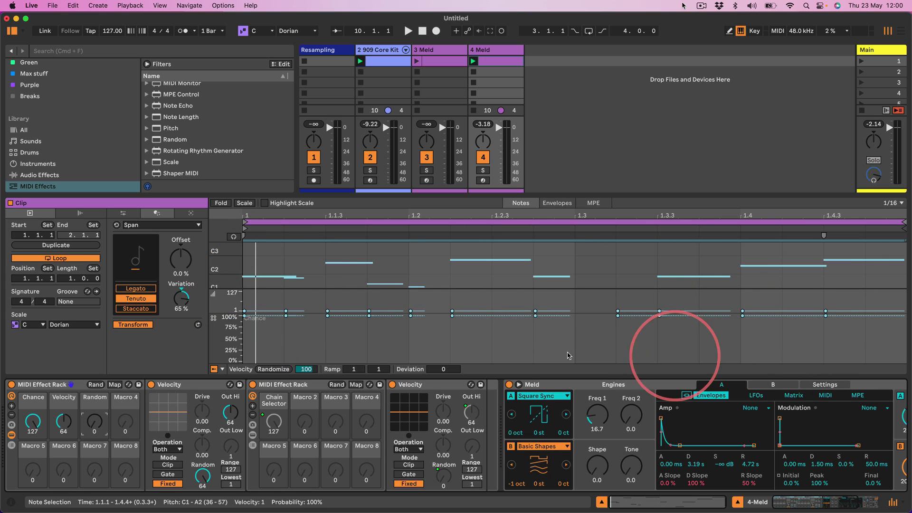
click(257, 318)
click(423, 314)
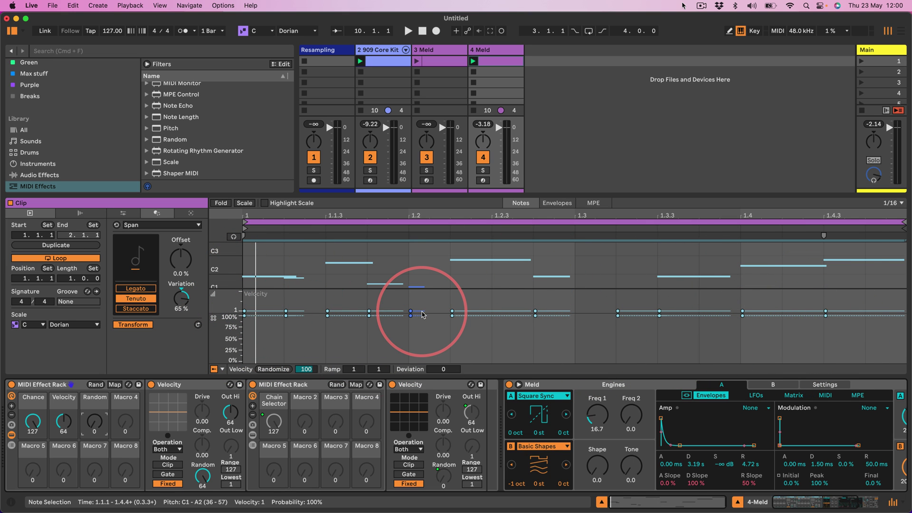
click(415, 298)
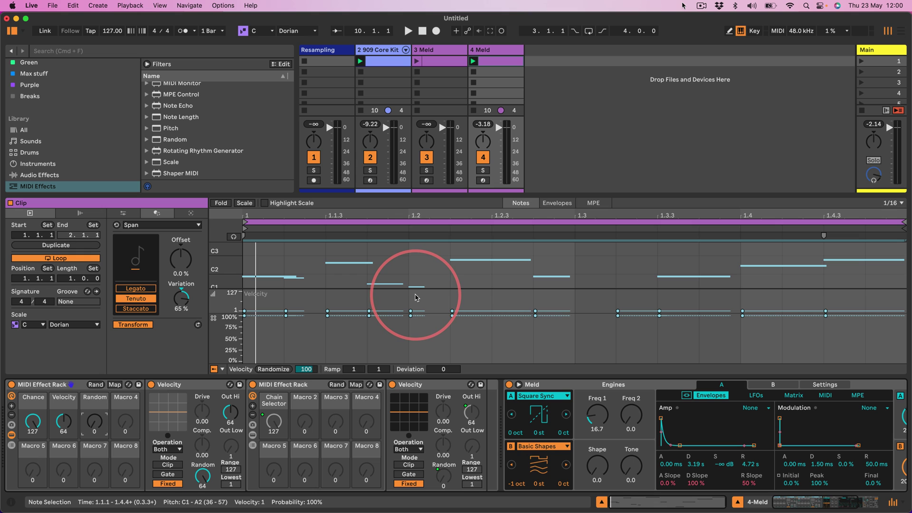
click(411, 317)
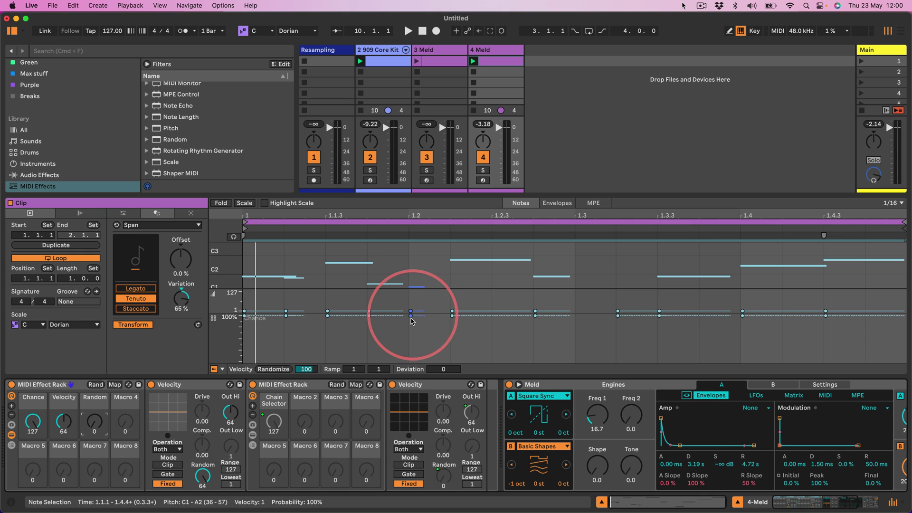
click(407, 317)
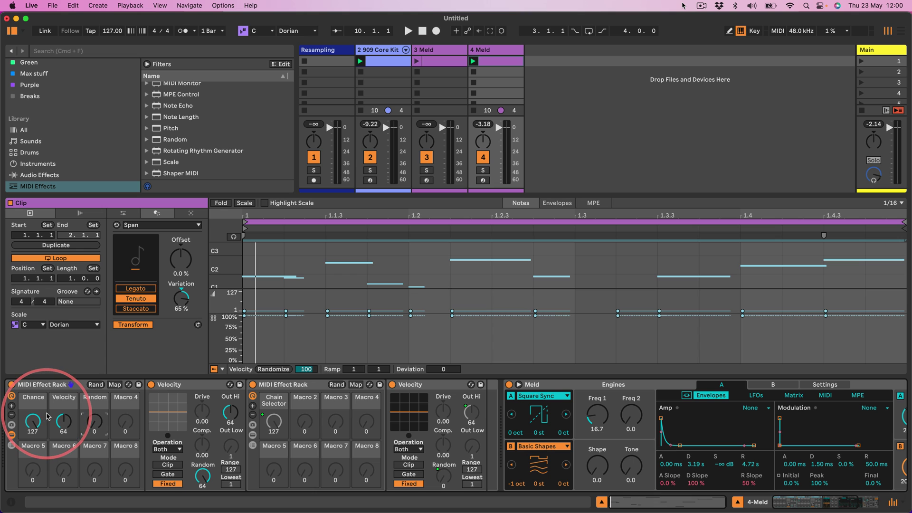
Play the pattern and lower the outer rack's Velocity macro to 23.
key(space)
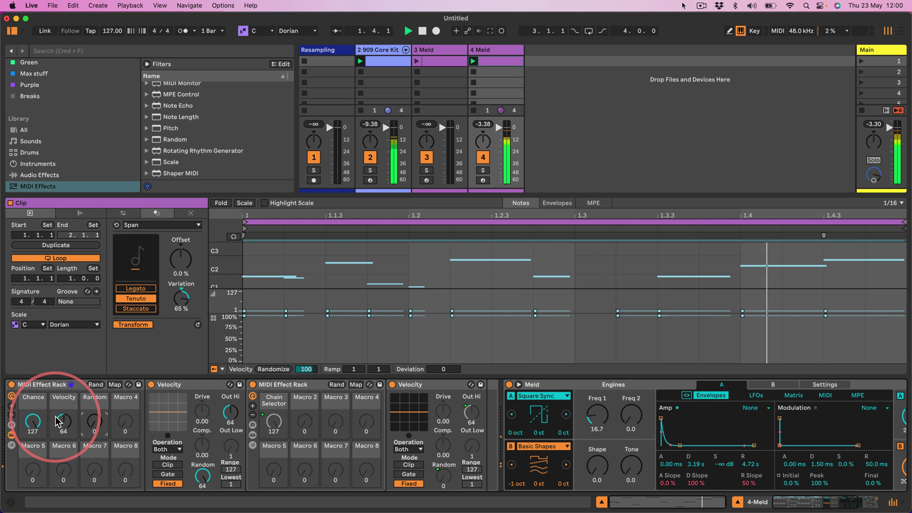
drag(58, 421, 59, 456)
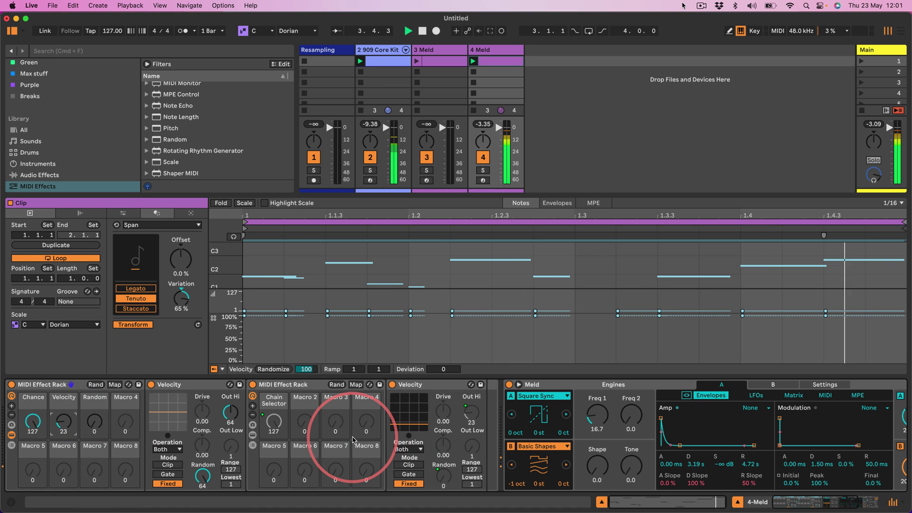
Set Meld engine A's modulation envelope decay to 5.81 s and assign velocity to Mod Decay at 50 in its MIDI matrix.
scroll(499, 427, right, 5)
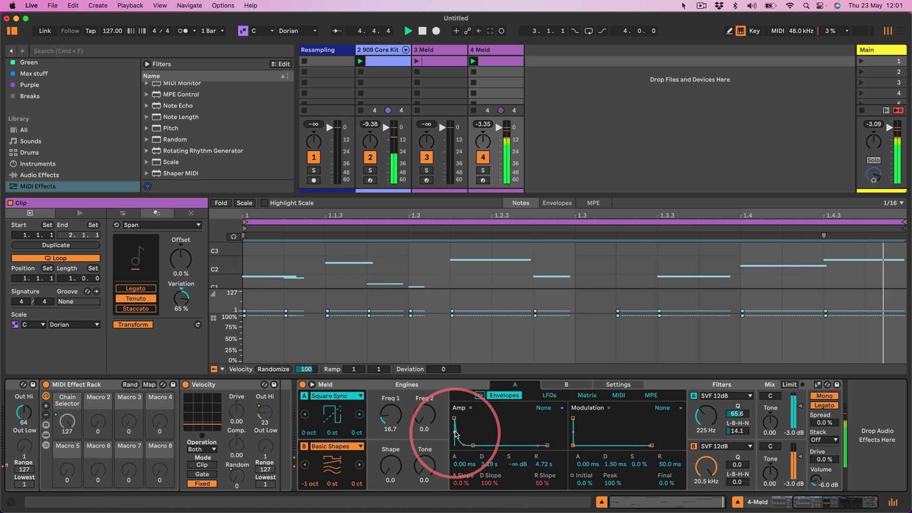
click(618, 396)
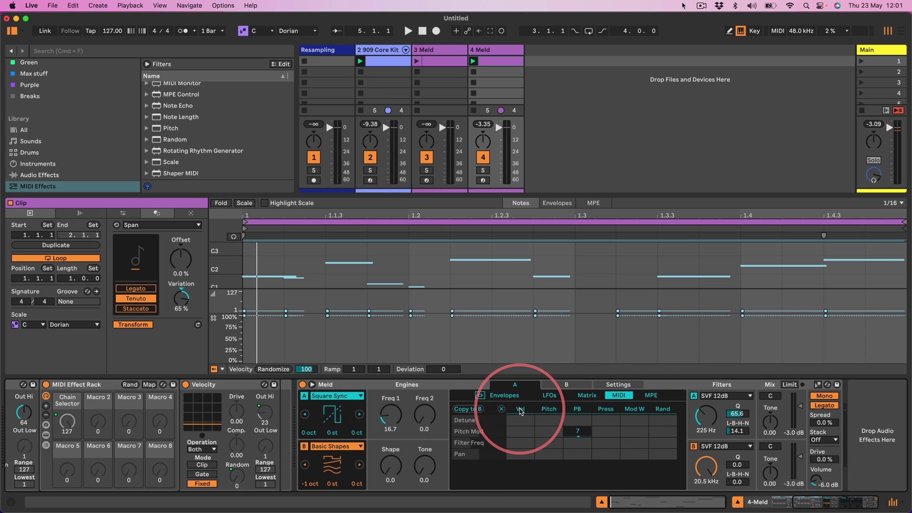
click(506, 395)
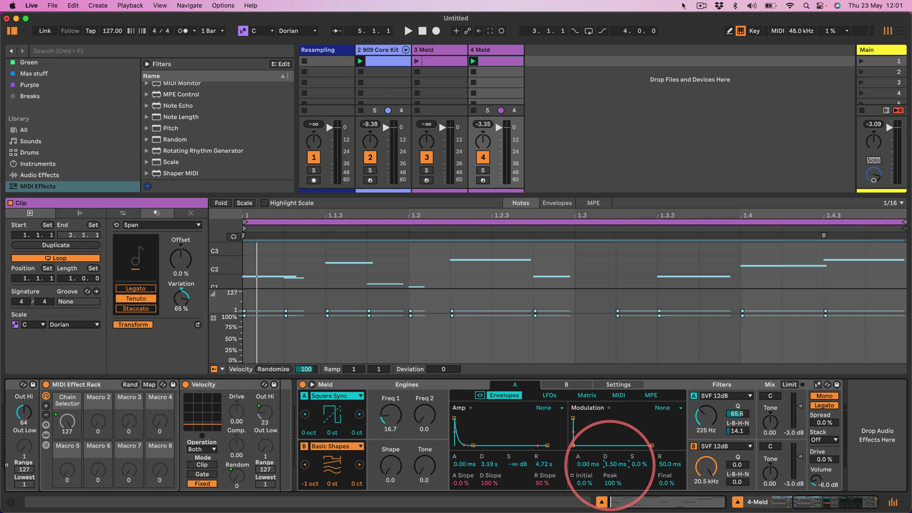
drag(613, 465, 613, 449)
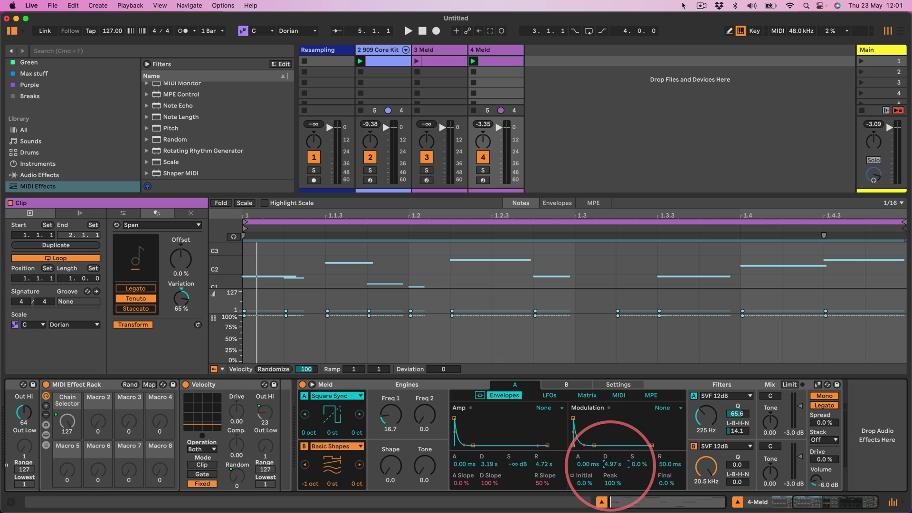
click(619, 396)
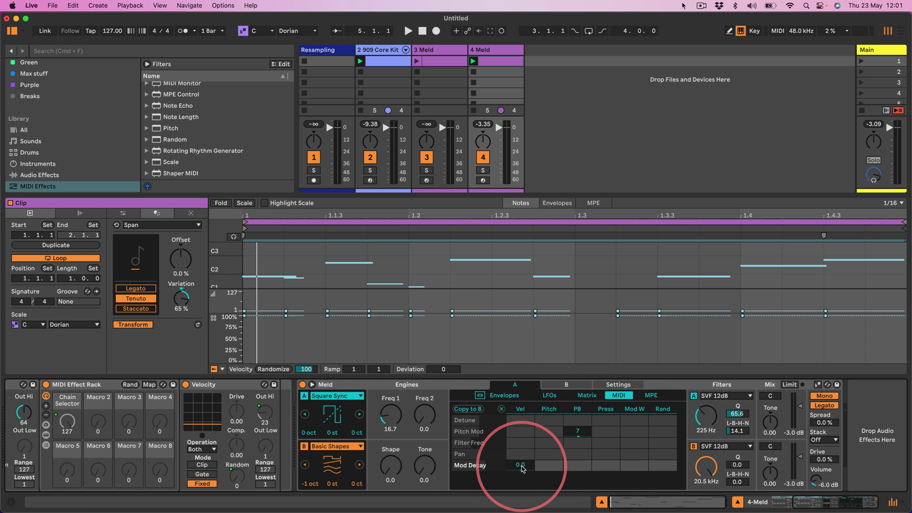
drag(523, 469, 522, 471)
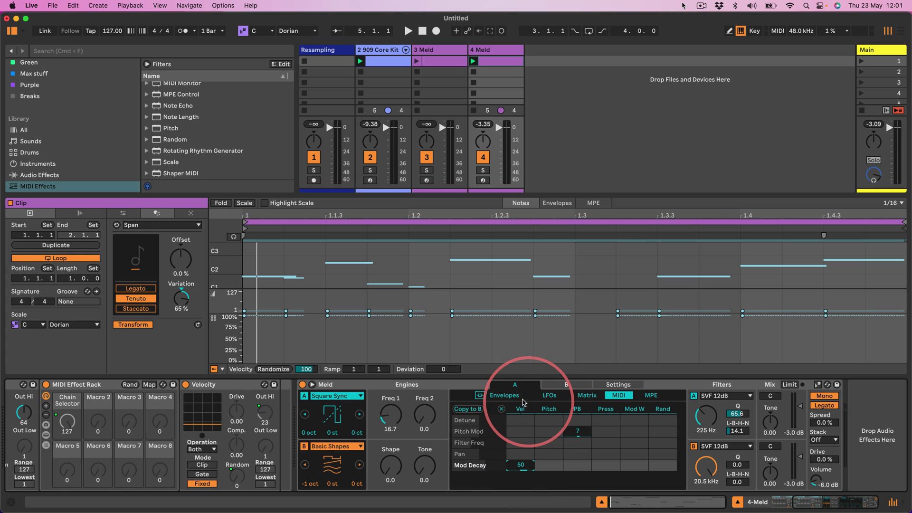
Set the decay of Meld engine A's modulation envelope to 2.50 s.
click(505, 395)
mouse_move(610, 467)
mouse_down()
mouse_move(610, 453)
mouse_move(615, 475)
mouse_up()
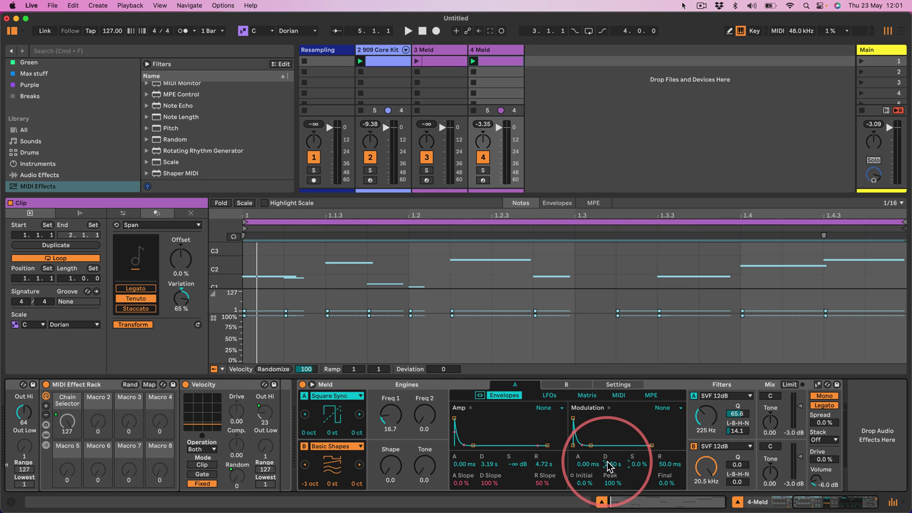
Play the pattern, lower the outer rack's Velocity macro to 0 and stop playback.
key(space)
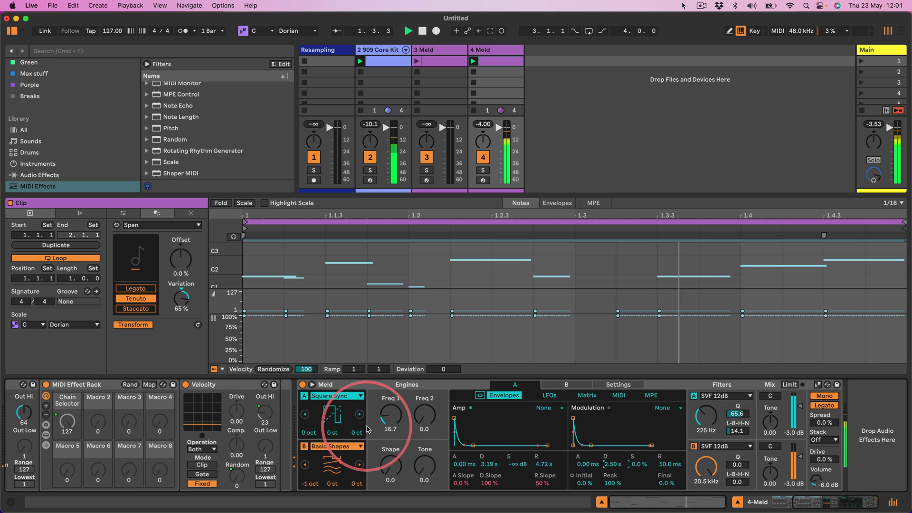
scroll(367, 430, left, 5)
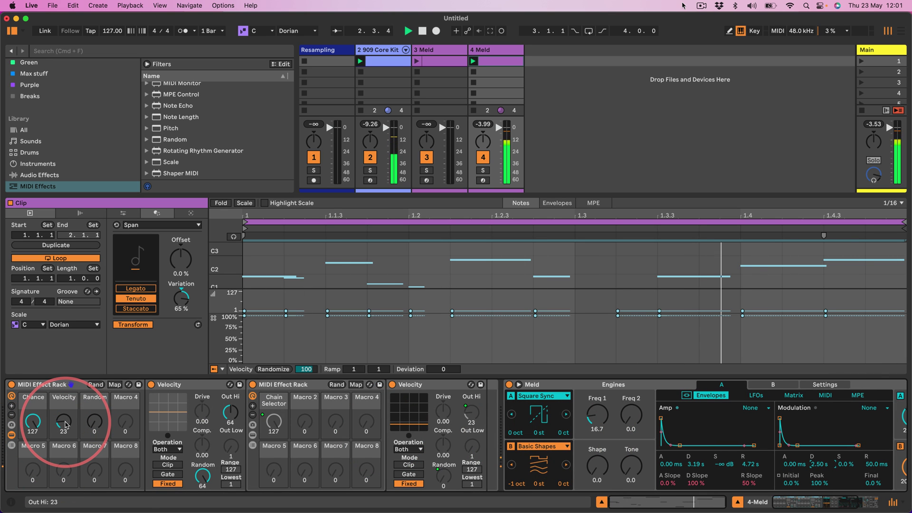
drag(65, 422, 66, 426)
key(space)
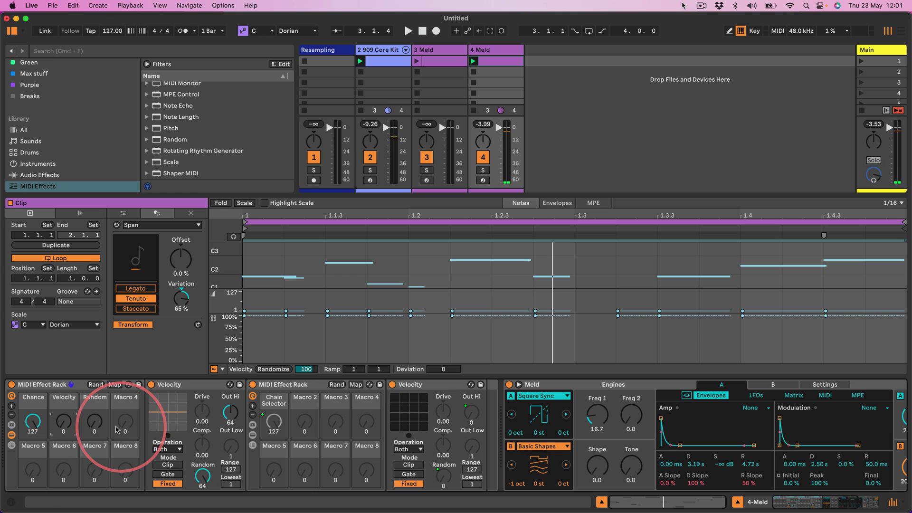
Play the pattern, raise the outer rack's Velocity macro to 58 and stop playback.
drag(63, 422, 64, 420)
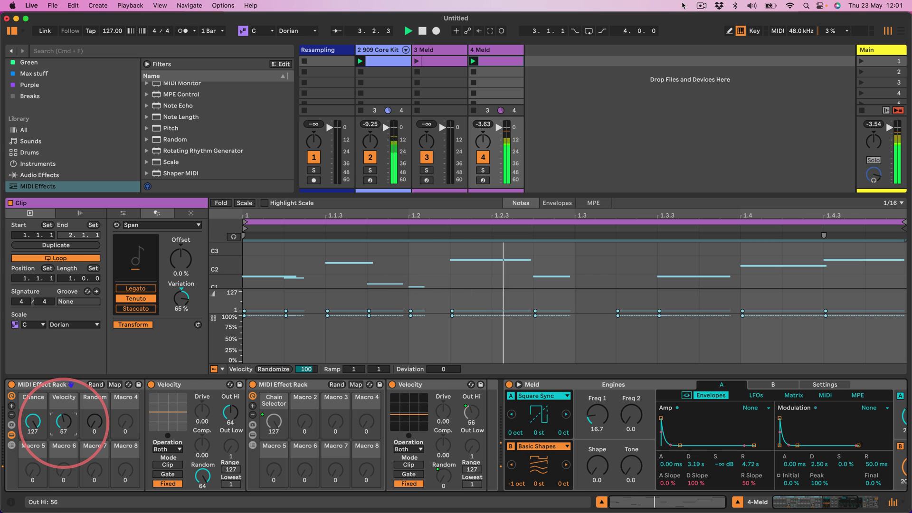
drag(64, 422, 64, 414)
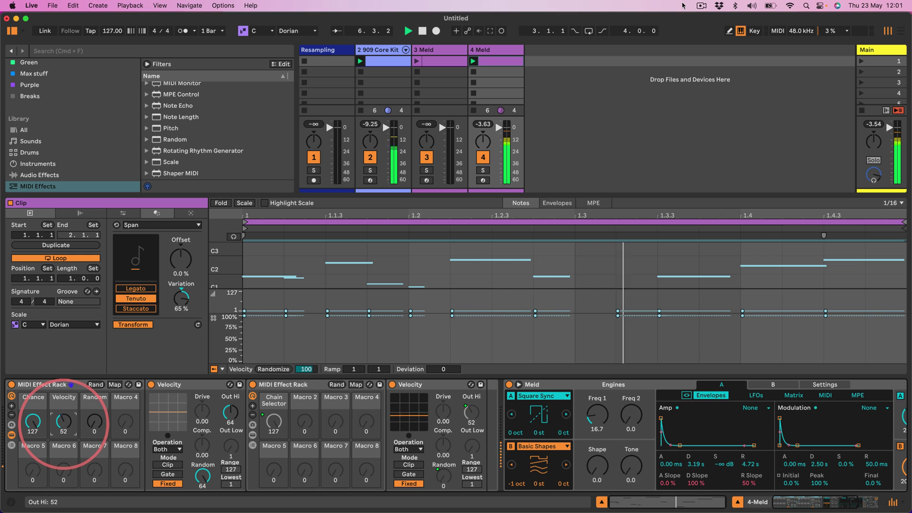
drag(63, 422, 63, 421)
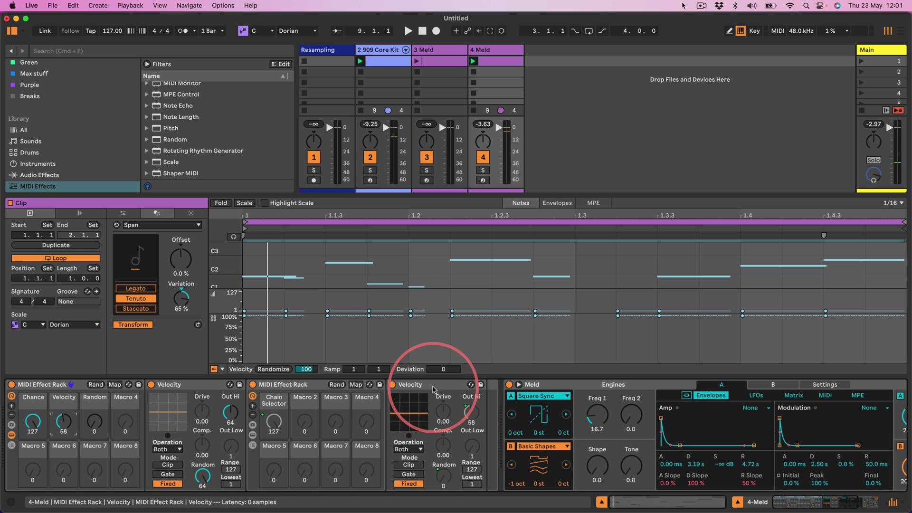
Set the outer MIDI Effect Rack's Random macro to 26.
click(432, 383)
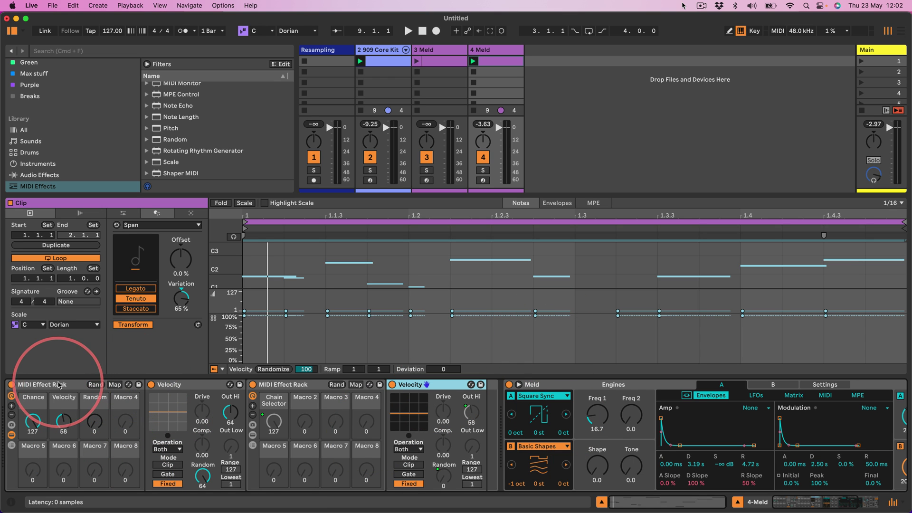
shift+click(59, 385)
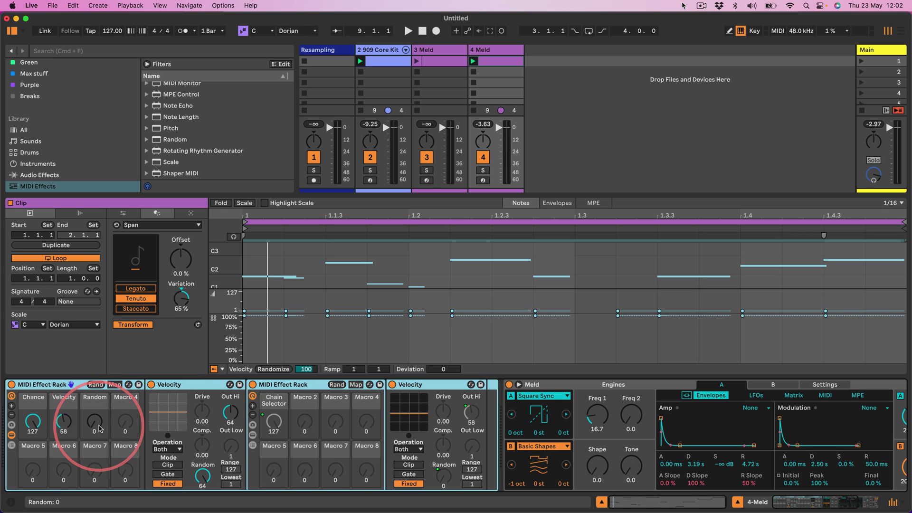
drag(95, 428, 95, 425)
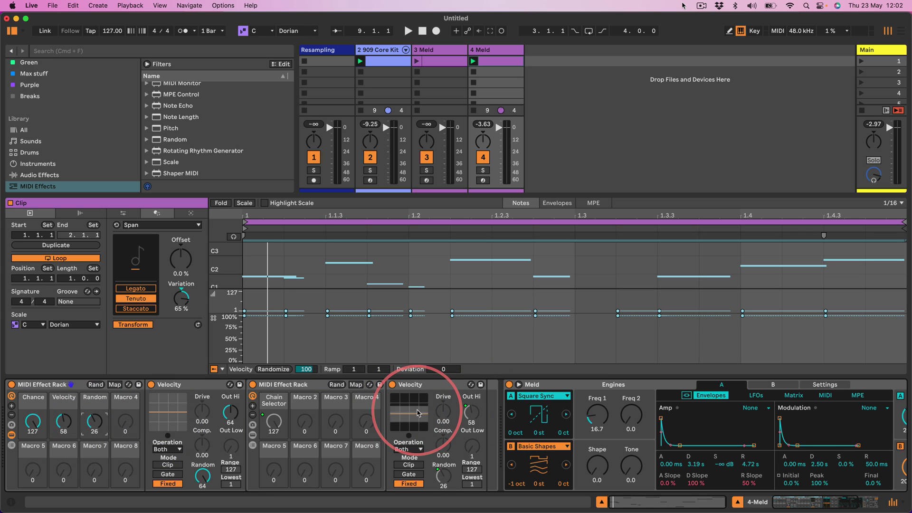
Play the pattern while varying the outer rack's Velocity and Random macros, ending at Velocity 20 and Random 10.
key(space)
mouse_move(63, 421)
mouse_down()
mouse_move(63, 435)
mouse_move(65, 424)
mouse_up()
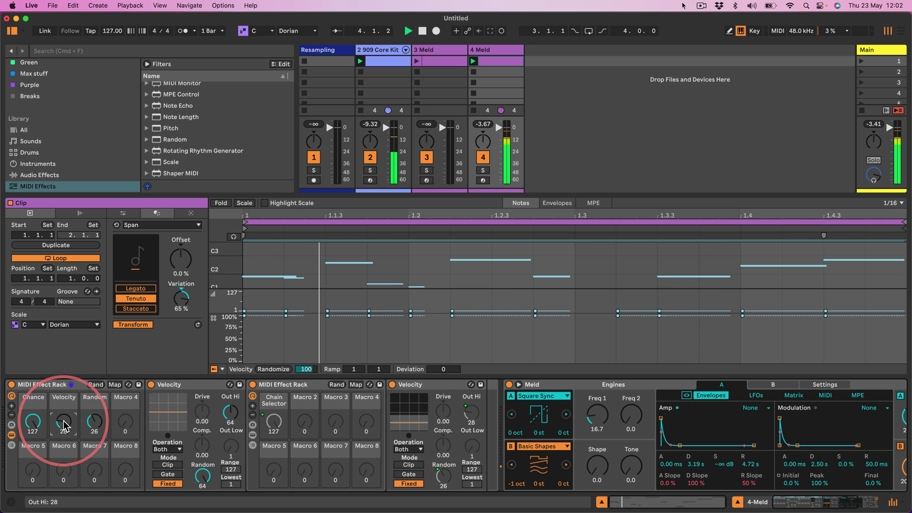
drag(94, 422, 94, 386)
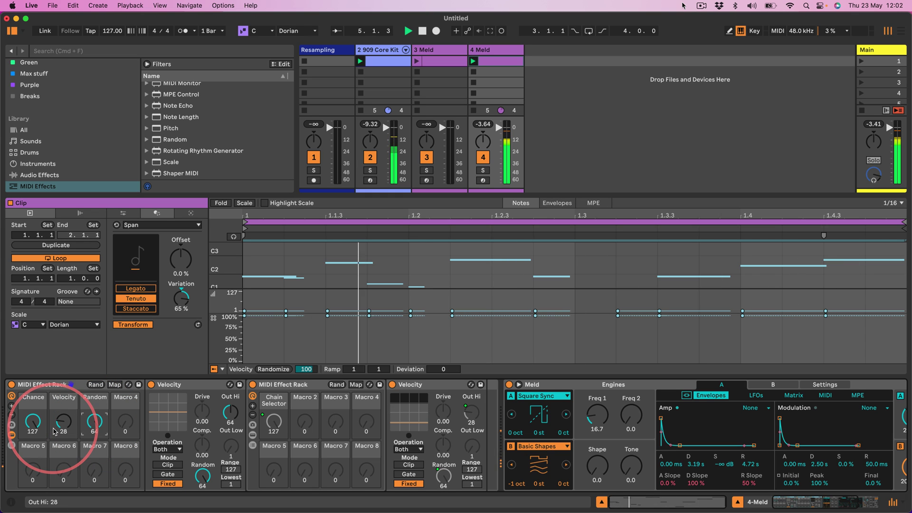
mouse_move(63, 422)
mouse_down()
mouse_move(63, 407)
mouse_move(63, 417)
mouse_up()
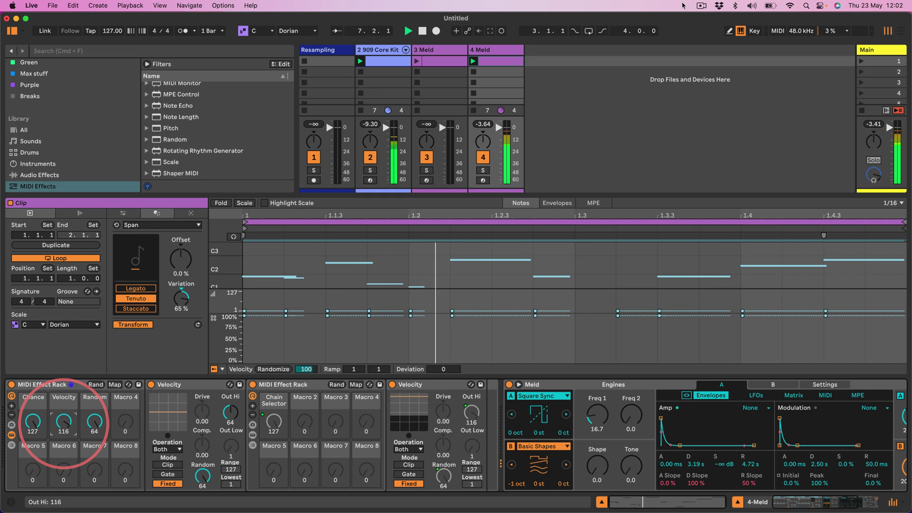
mouse_move(65, 422)
mouse_down()
mouse_move(64, 430)
mouse_move(93, 426)
mouse_move(63, 437)
mouse_up()
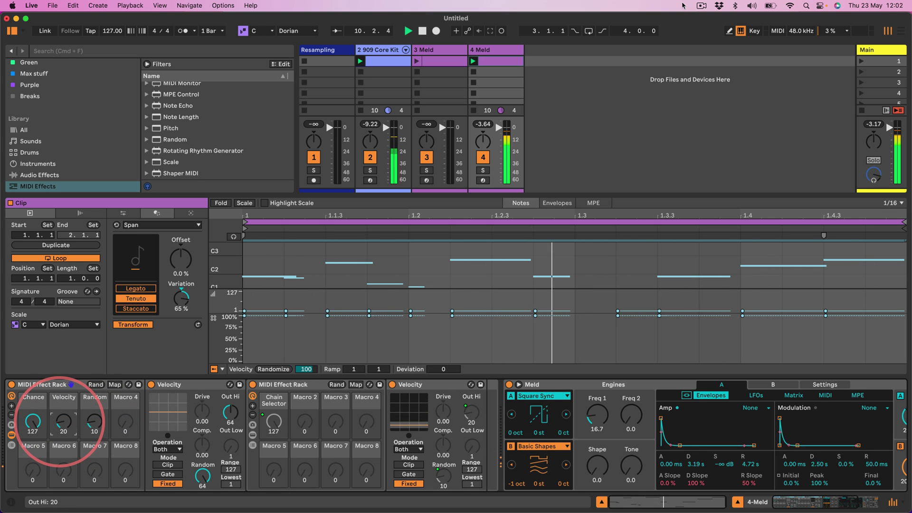
Try Freq 1 at 40.5 on Meld's engine A, change the engine to Basic Shapes and set its Shape to 51.6 during playback.
drag(596, 430, 596, 425)
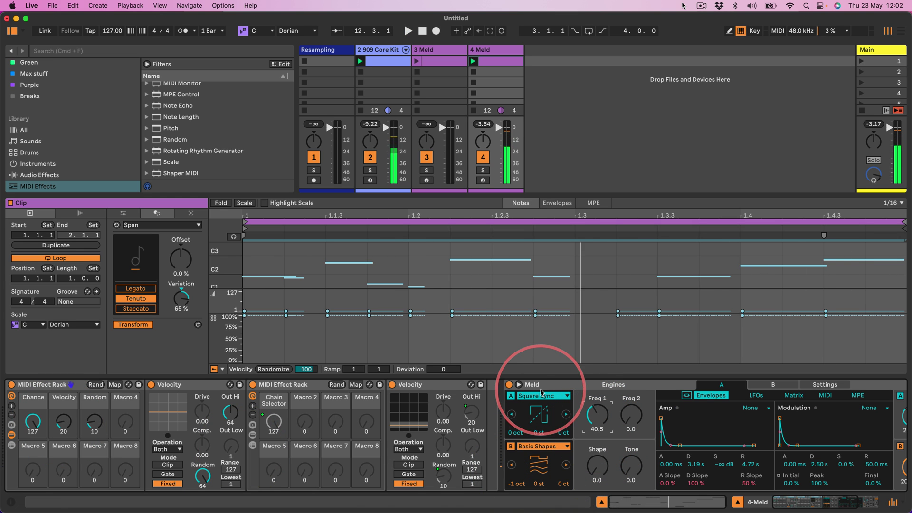
click(541, 396)
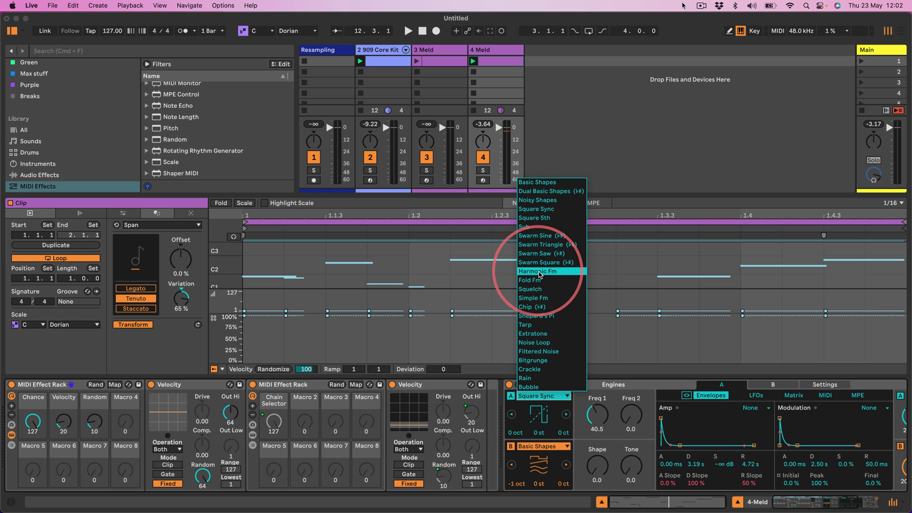
key(space)
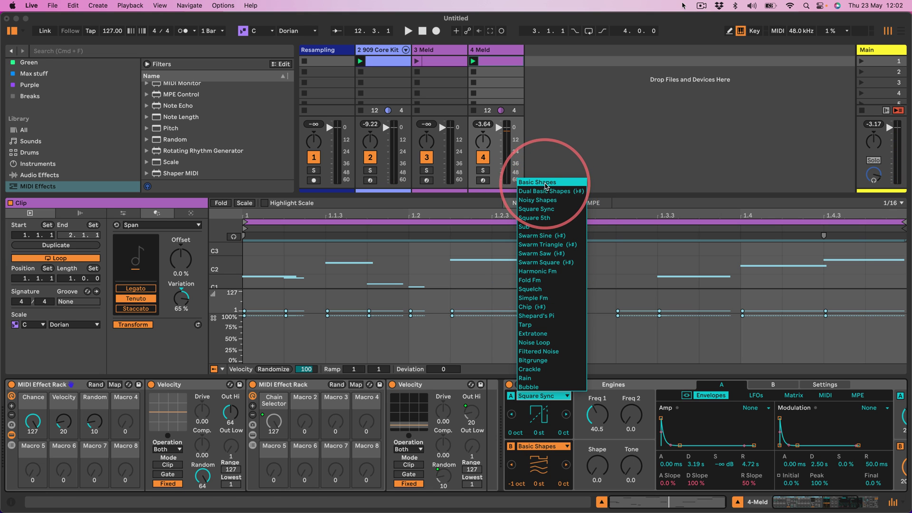
click(537, 182)
drag(584, 408, 596, 423)
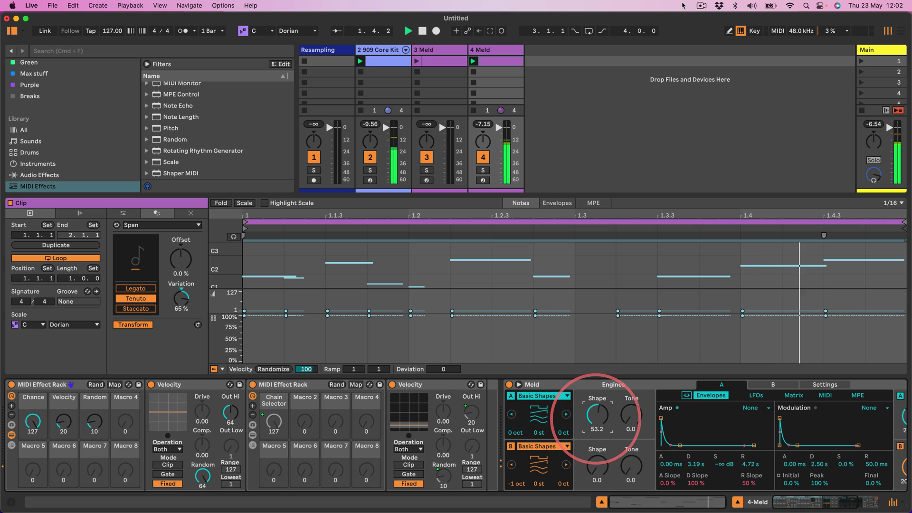
Set the outer rack's Velocity macro to 56, Random to 35 and Chance to 23 while the pattern plays, and stop playback.
mouse_move(57, 418)
mouse_down()
mouse_move(93, 425)
mouse_move(66, 419)
mouse_up()
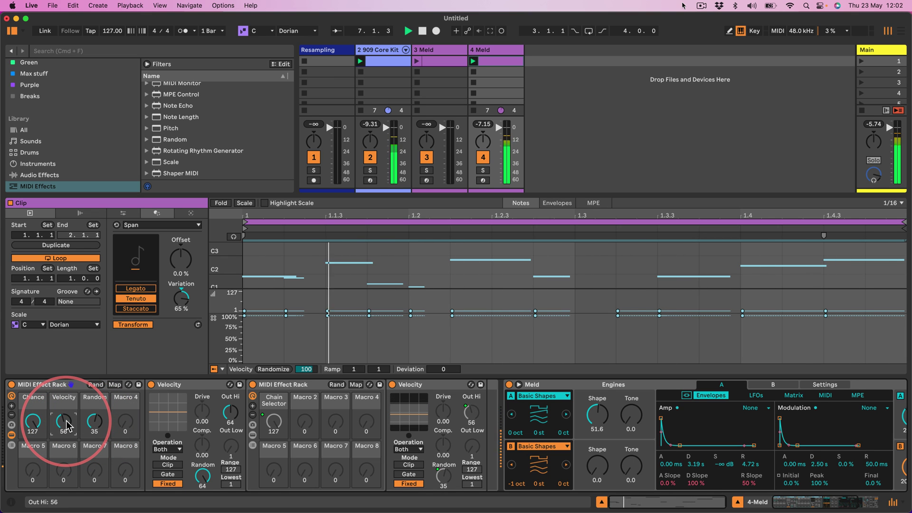
click(32, 419)
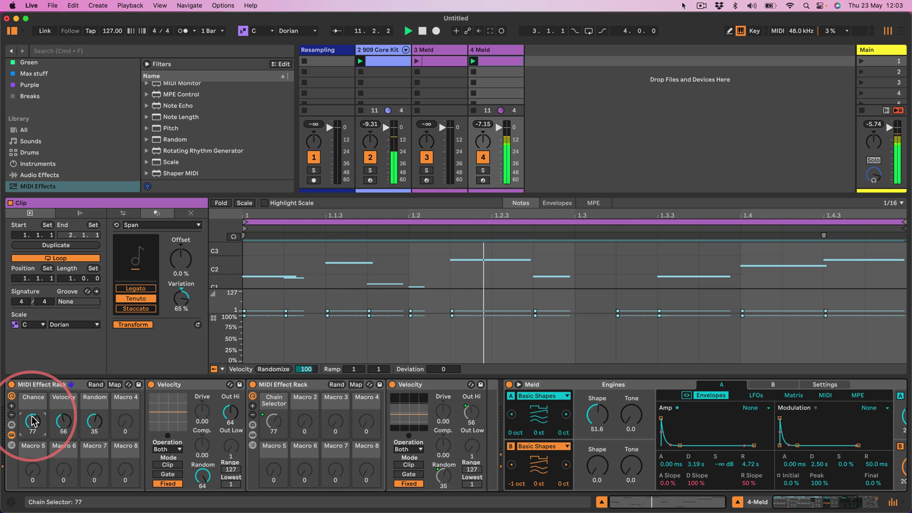
drag(32, 420, 32, 418)
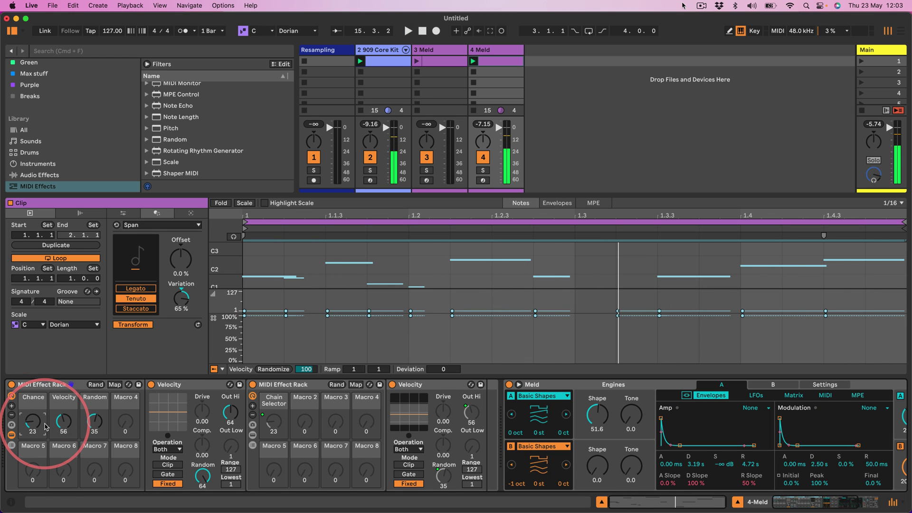
Copy the outer MIDI Effect Rack from the 4 Meld track onto the 2 909 Core Kit track.
click(48, 385)
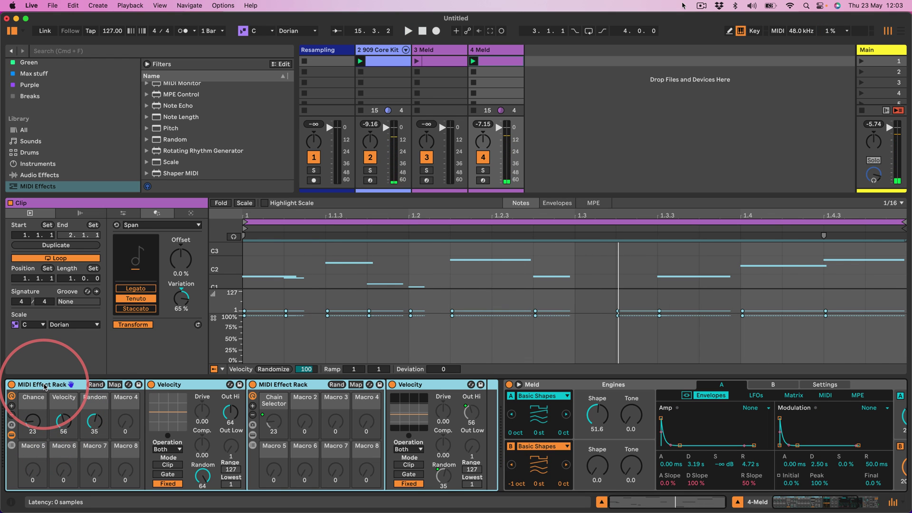
drag(45, 384, 380, 52)
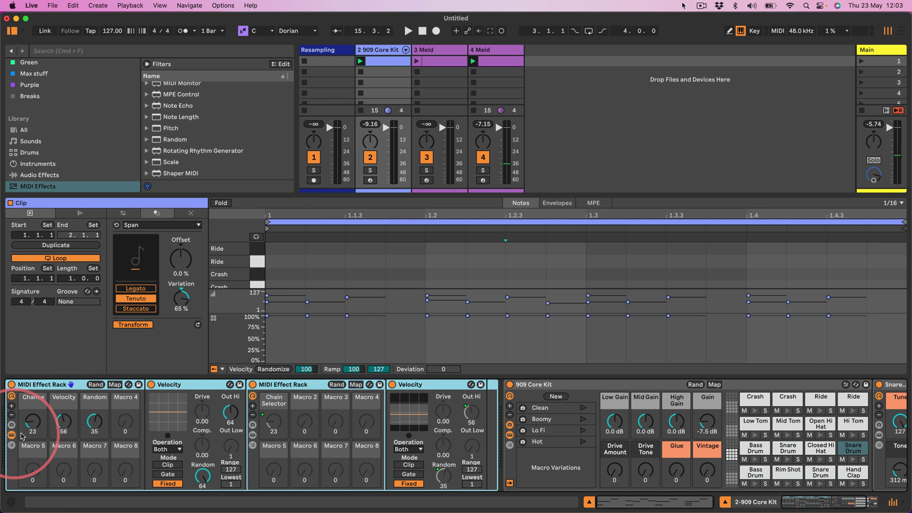
Play the drums, set the copied rack's Random macro to 0, Velocity to 93 and Chance to 72, and stop playback.
key(space)
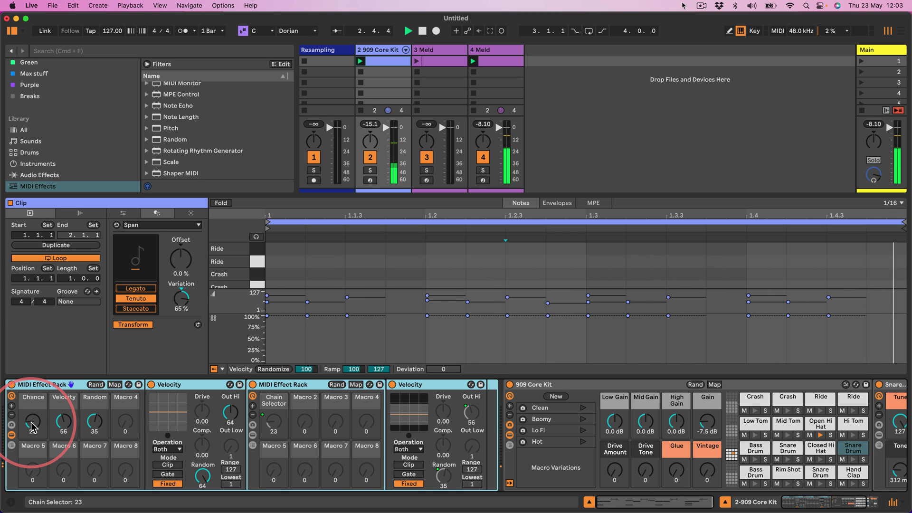
mouse_move(31, 426)
mouse_down()
mouse_move(31, 418)
mouse_move(33, 428)
mouse_up()
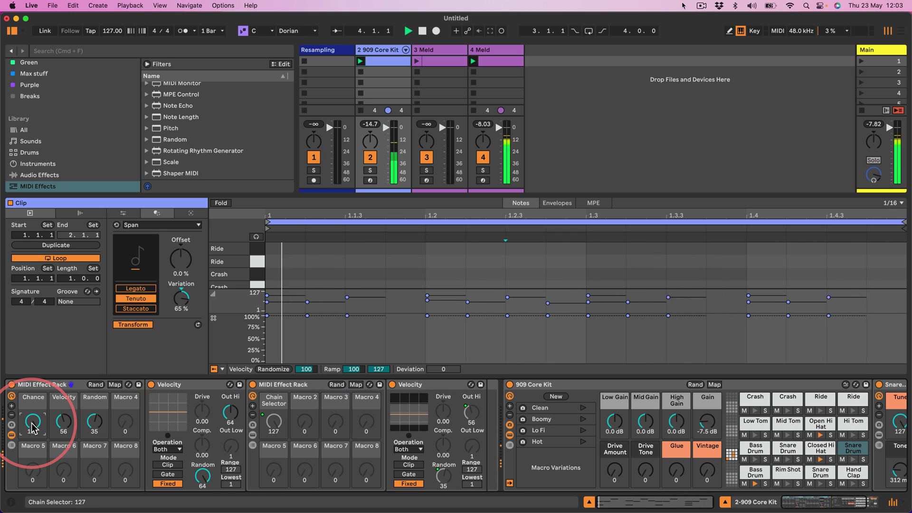
drag(95, 422, 64, 459)
drag(64, 421, 32, 422)
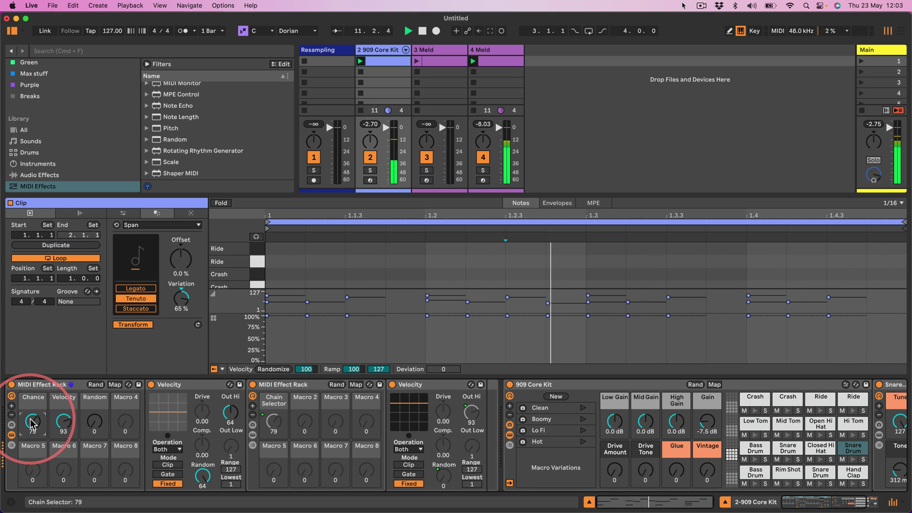
key(space)
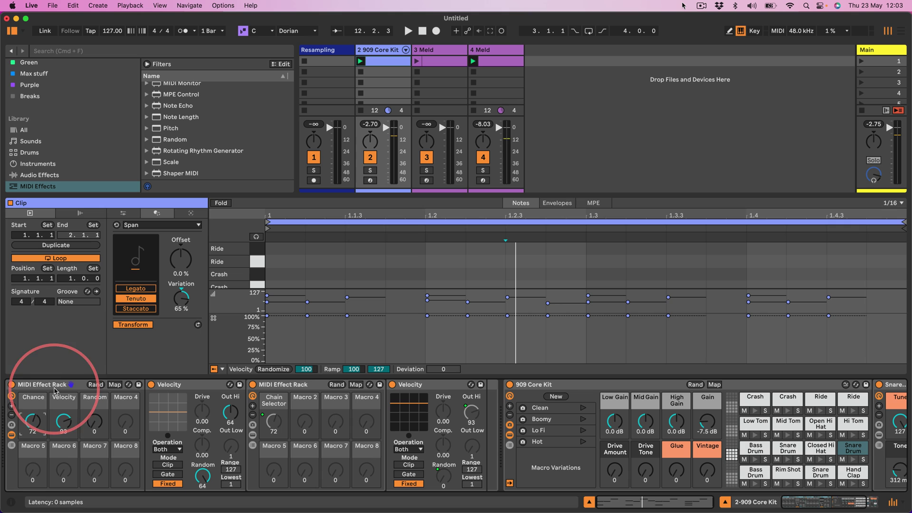
Play the drum pattern again, raise the copied rack's Chance macro to 127 and stop playback.
key(space)
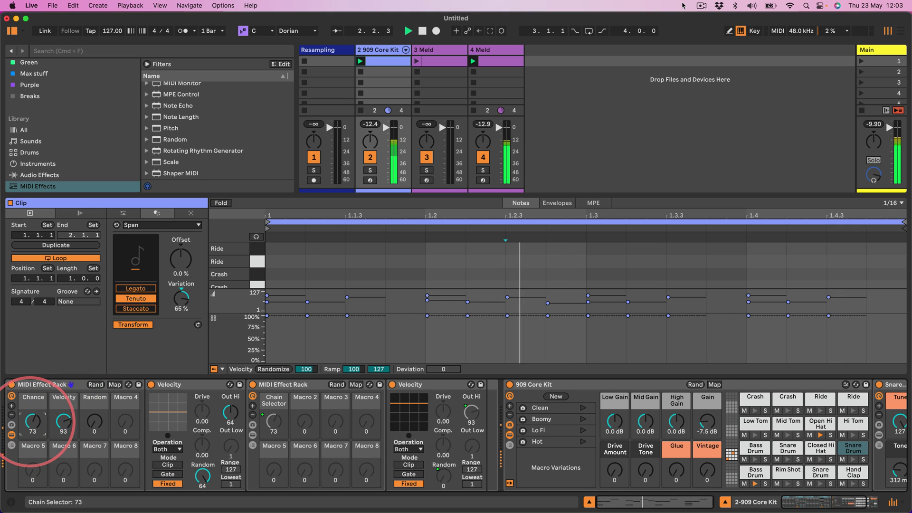
drag(30, 425, 31, 399)
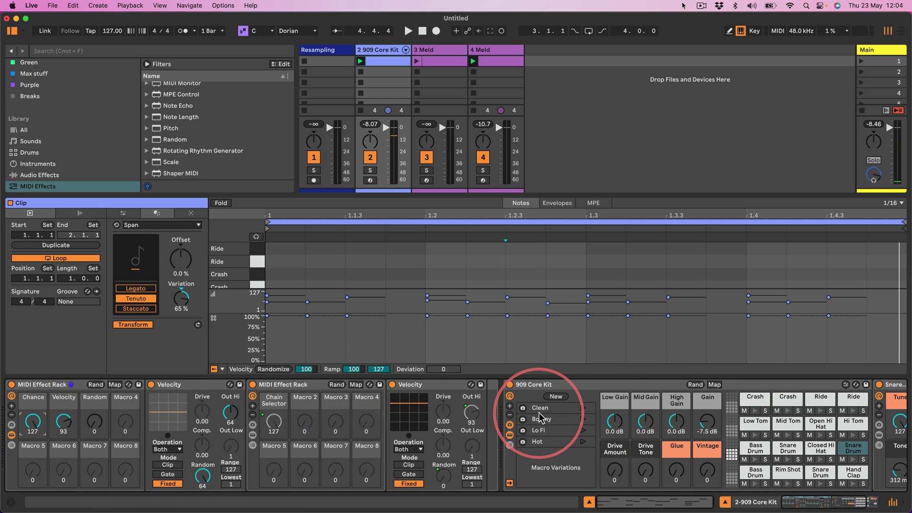
key(space)
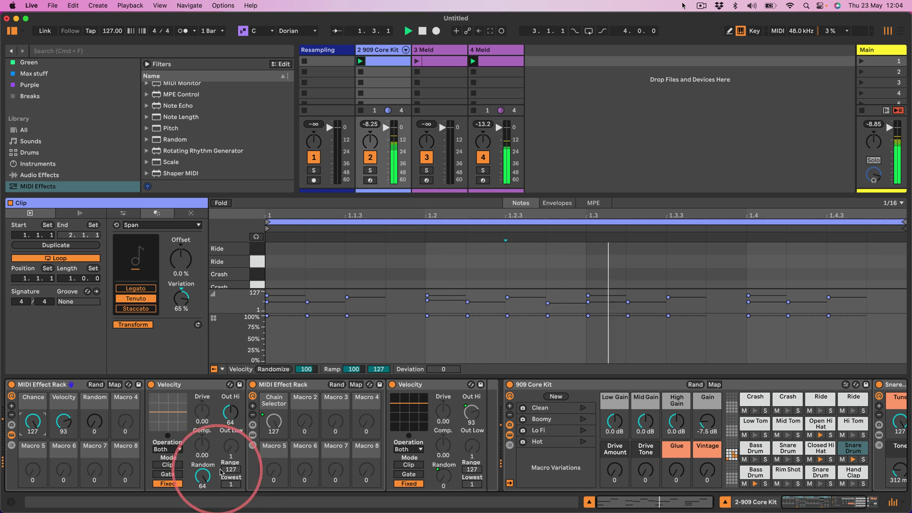
key(space)
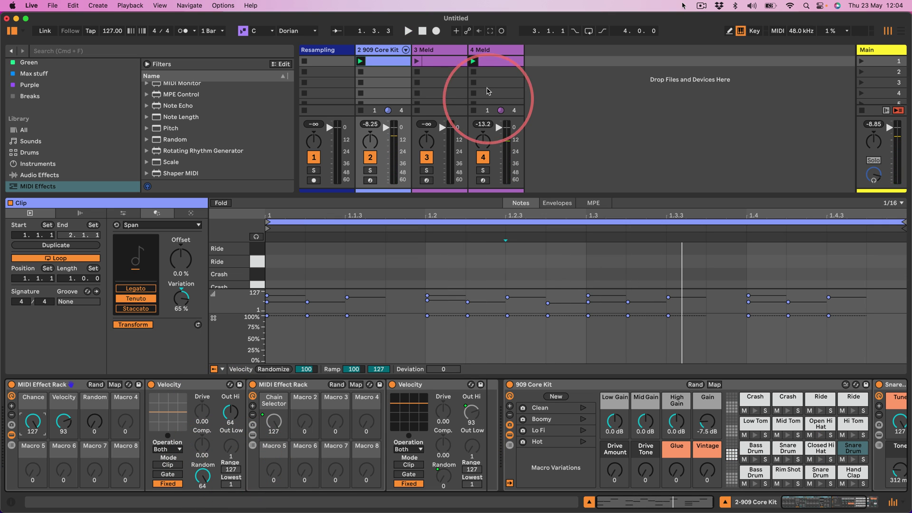
Start playback, set the Chance macro of the 4 Meld track's outer rack to 91 and stop playback.
key(space)
click(492, 52)
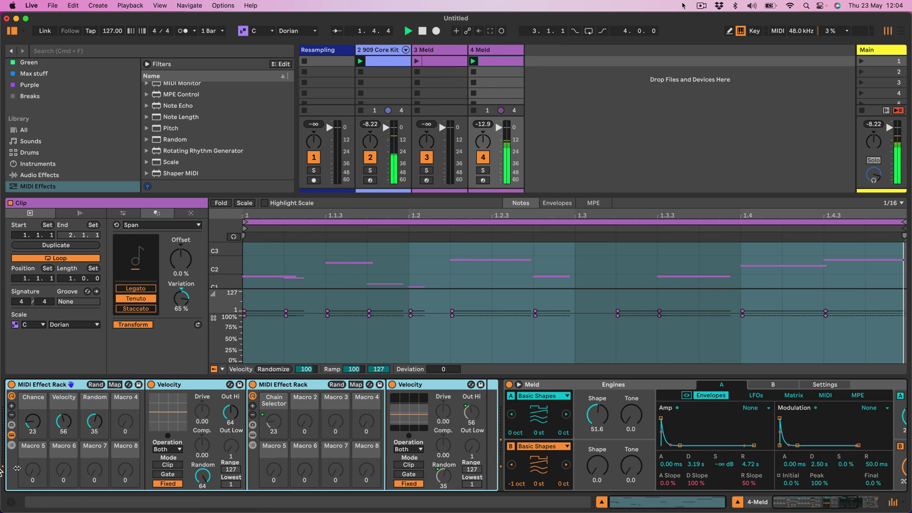
mouse_move(33, 421)
mouse_down()
mouse_move(36, 399)
mouse_move(37, 430)
mouse_up()
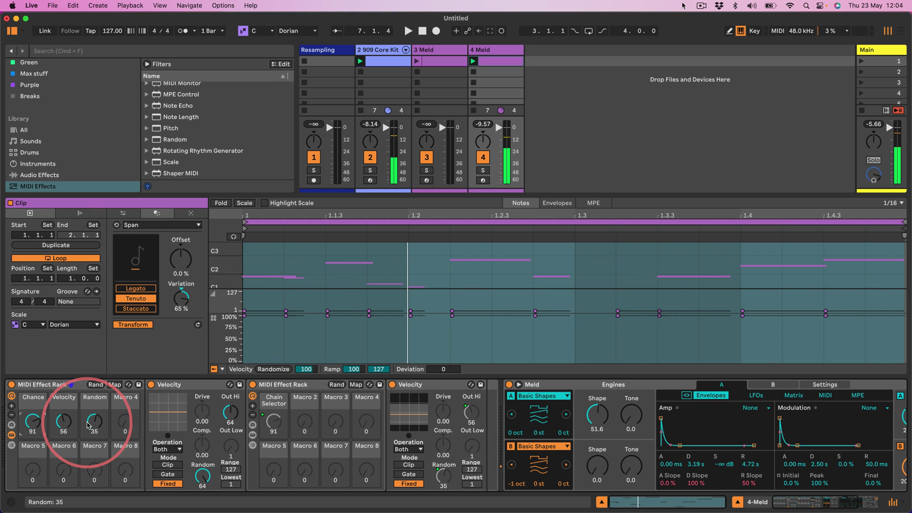
key(space)
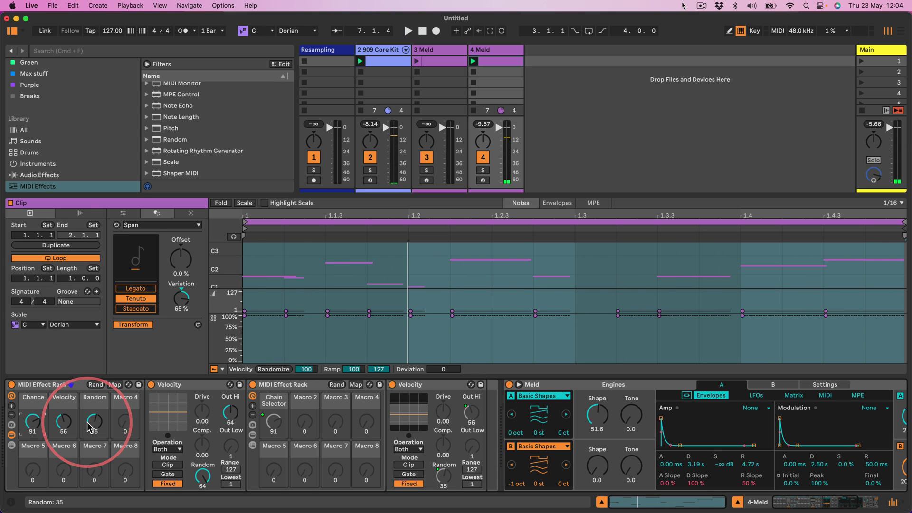